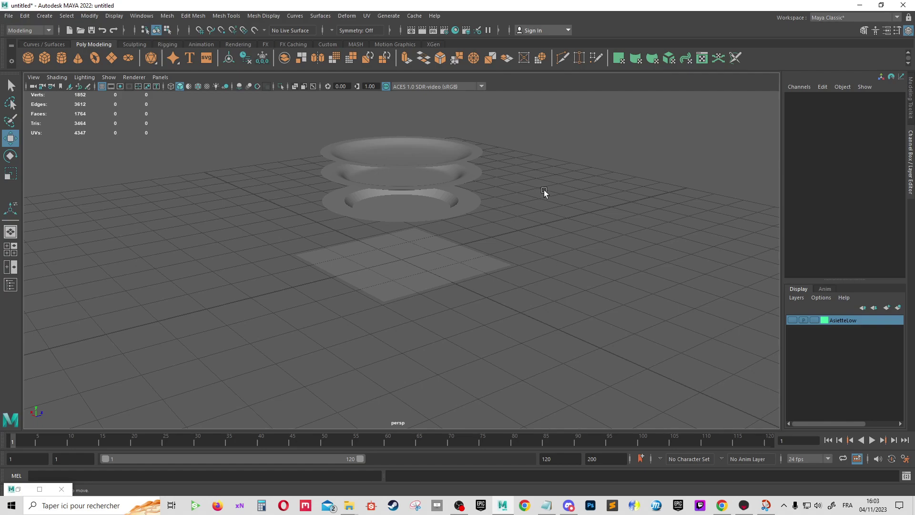
Orbit around the three stacked plates, then select and frame the top plate pDisc3
{"action": "scroll", "coordinate": [470, 190], "scroll_direction": "up", "scroll_amount": 2}
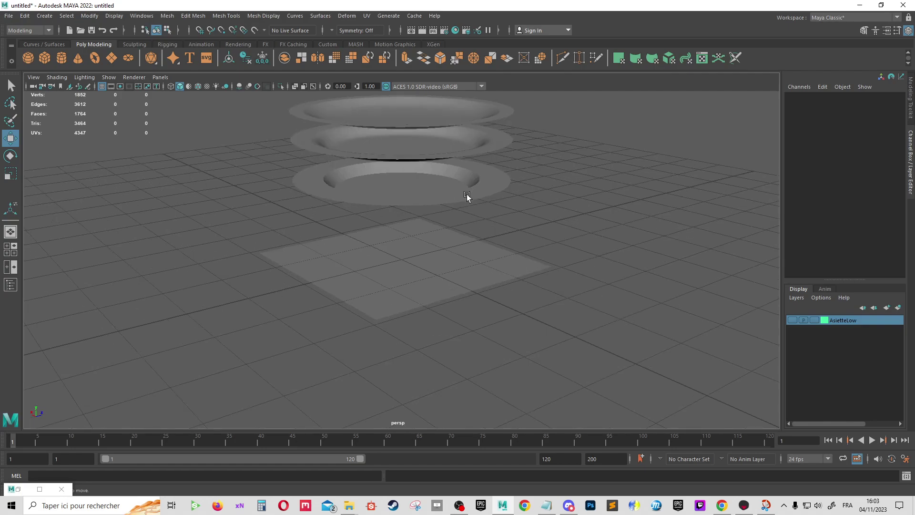
{"action": "mouse_move", "coordinate": [521, 213]}
{"action": "left_mouse_down", "text": "alt"}
{"action": "mouse_move", "coordinate": [468, 224]}
{"action": "mouse_move", "coordinate": [513, 280]}
{"action": "mouse_move", "coordinate": [544, 296]}
{"action": "left_mouse_up", "text": "alt"}
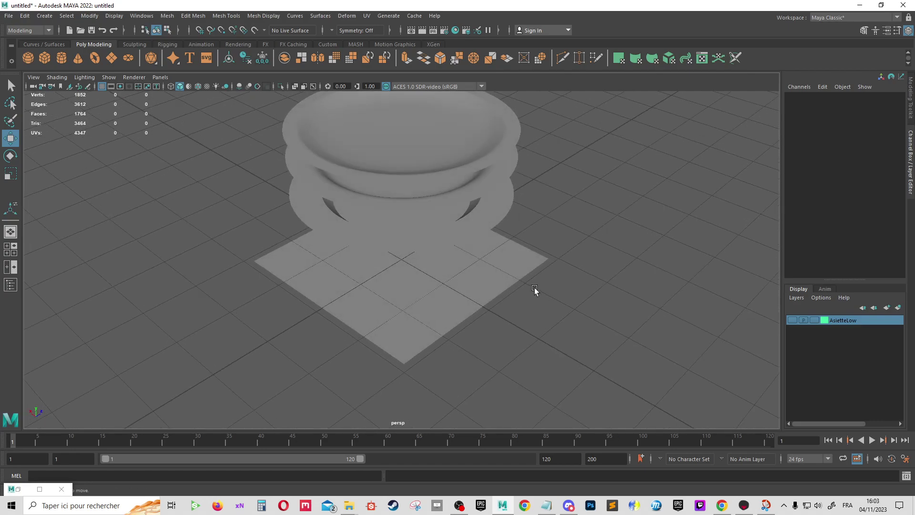
{"action": "mouse_move", "coordinate": [558, 262]}
{"action": "left_mouse_down", "text": "alt"}
{"action": "mouse_move", "coordinate": [537, 245]}
{"action": "mouse_move", "coordinate": [520, 246]}
{"action": "mouse_move", "coordinate": [542, 255]}
{"action": "mouse_move", "coordinate": [474, 179]}
{"action": "left_mouse_up", "text": "alt"}
{"action": "left_click", "coordinate": [468, 137]}
{"action": "key", "text": "f"}
{"action": "mouse_move", "coordinate": [547, 270]}
{"action": "left_mouse_down", "text": "alt"}
{"action": "mouse_move", "coordinate": [588, 295]}
{"action": "mouse_move", "coordinate": [606, 286]}
{"action": "left_mouse_up", "text": "alt"}
Dismiss the Create menu, then select and frame the lowest plate pDisc1
{"action": "left_click", "coordinate": [78, 16]}
{"action": "mouse_move", "coordinate": [73, 49]}
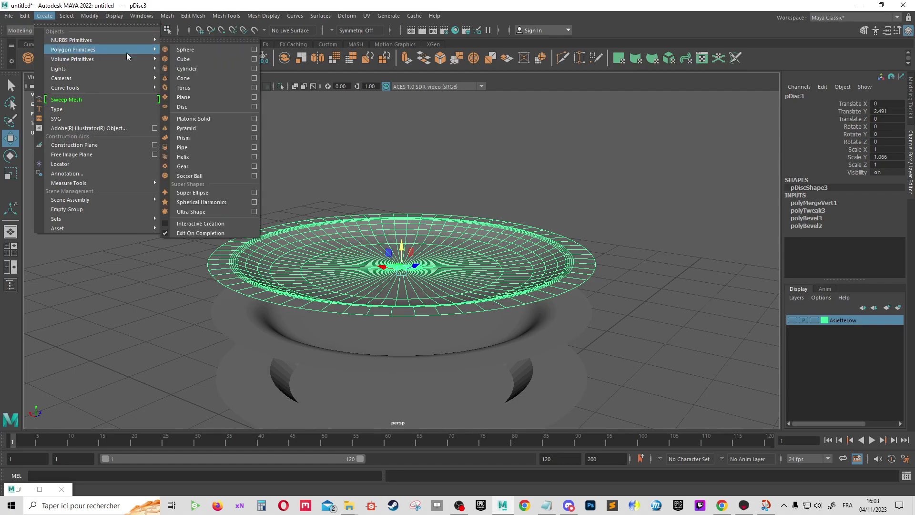
{"action": "left_click", "coordinate": [478, 150]}
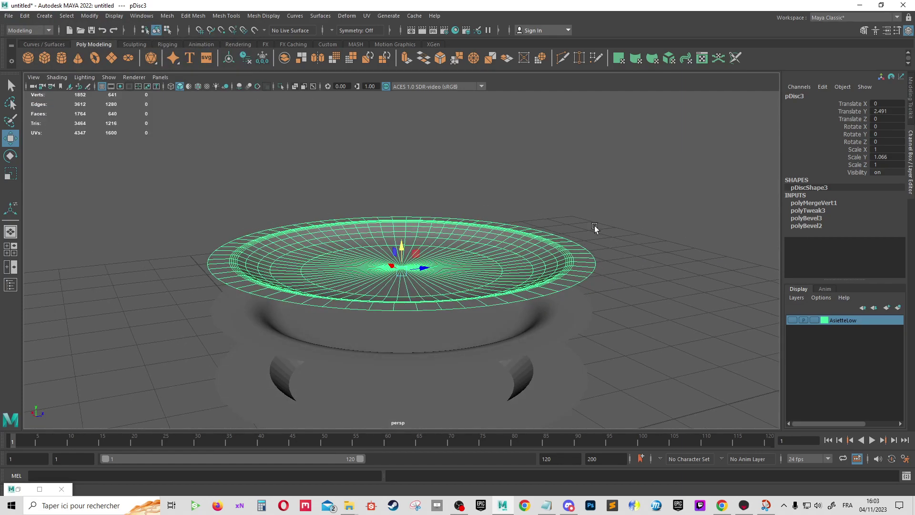
{"action": "left_click", "coordinate": [535, 330]}
{"action": "key", "text": "f"}
{"action": "mouse_move", "coordinate": [592, 290]}
{"action": "left_mouse_down", "text": "alt"}
{"action": "mouse_move", "coordinate": [635, 302]}
{"action": "mouse_move", "coordinate": [467, 168]}
{"action": "left_mouse_up", "text": "alt"}
Raise plate pDisc2 with the Move tool to Translate Y 3.095
{"action": "left_click", "coordinate": [506, 231]}
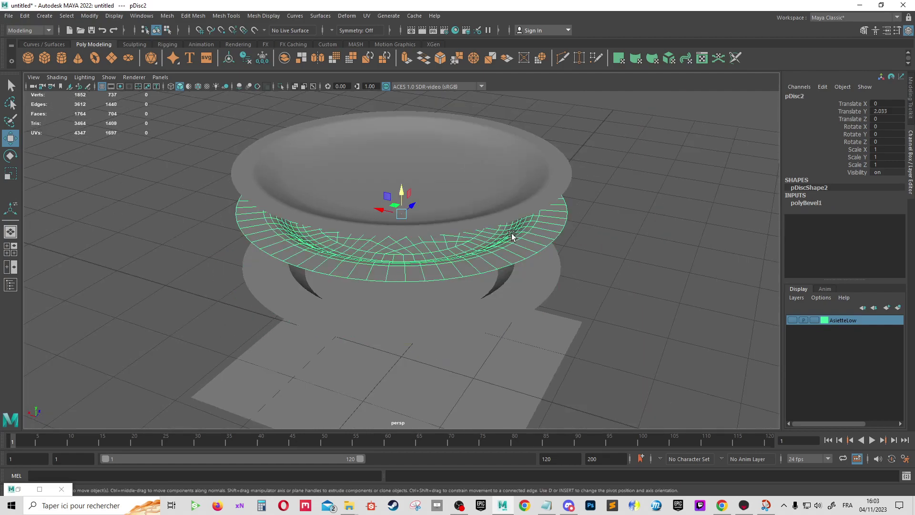
{"action": "left_click_drag", "start_coordinate": [399, 185], "coordinate": [399, 143]}
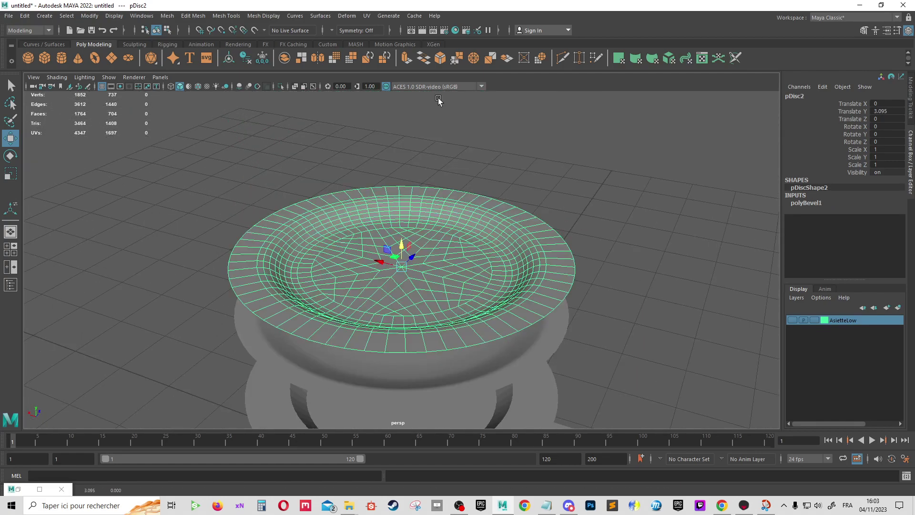
{"action": "mouse_move", "coordinate": [548, 167]}
{"action": "left_mouse_down", "text": "alt"}
{"action": "mouse_move", "coordinate": [546, 198]}
{"action": "mouse_move", "coordinate": [555, 191]}
{"action": "mouse_move", "coordinate": [459, 267]}
{"action": "left_mouse_up", "text": "alt"}
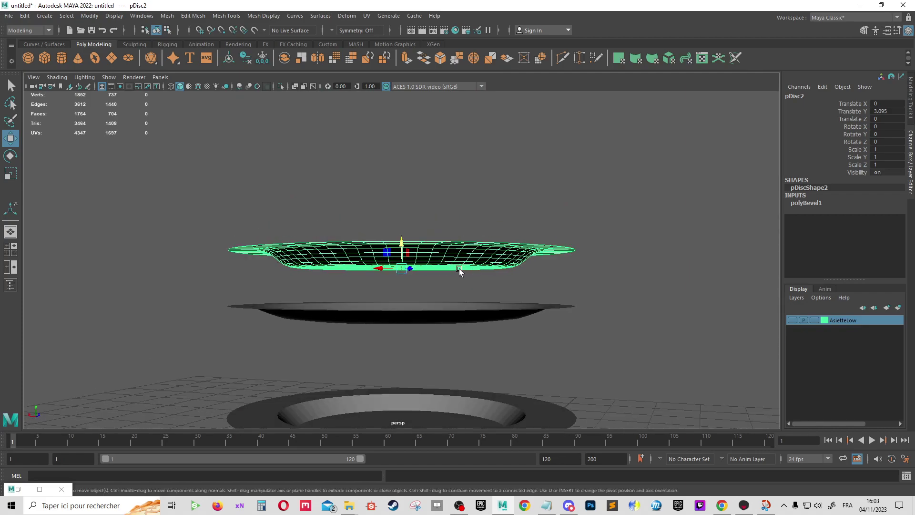
{"action": "left_click_drag", "start_coordinate": [607, 251], "coordinate": [578, 261], "text": "alt"}
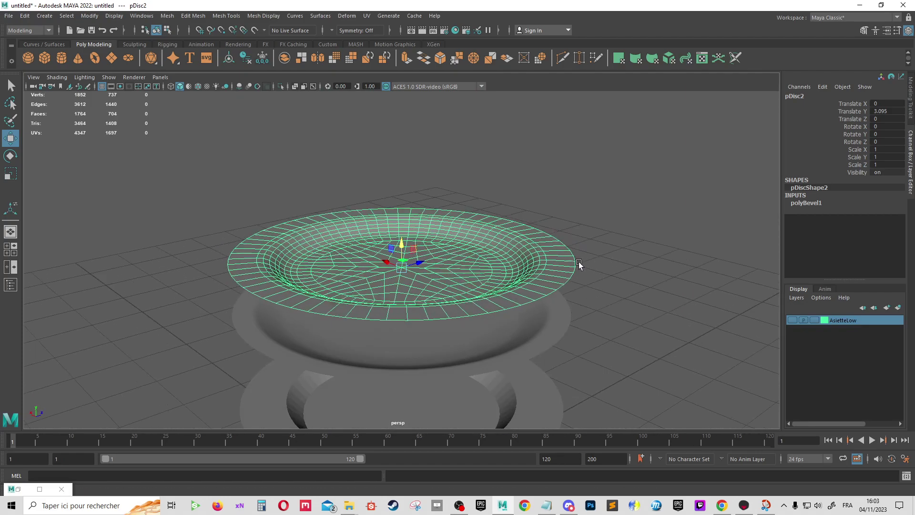
Inspect pDisc3 from several angles, then select the lowest plate pDisc1
{"action": "left_click", "coordinate": [511, 356]}
{"action": "left_click_drag", "start_coordinate": [511, 357], "coordinate": [568, 277], "text": "alt"}
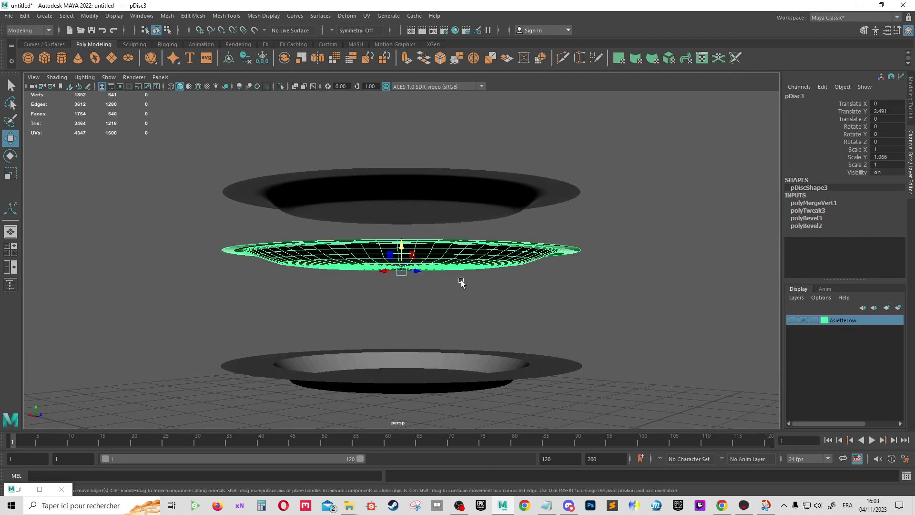
{"action": "mouse_move", "coordinate": [503, 273]}
{"action": "left_mouse_down", "text": "alt"}
{"action": "mouse_move", "coordinate": [596, 249]}
{"action": "mouse_move", "coordinate": [537, 286]}
{"action": "mouse_move", "coordinate": [648, 242]}
{"action": "left_mouse_up", "text": "alt"}
{"action": "mouse_move", "coordinate": [665, 231]}
{"action": "right_mouse_down", "text": "alt"}
{"action": "mouse_move", "coordinate": [605, 282]}
{"action": "mouse_move", "coordinate": [477, 330]}
{"action": "right_mouse_up", "text": "alt"}
{"action": "left_click", "coordinate": [478, 330]}
{"action": "scroll", "coordinate": [619, 343], "scroll_direction": "down", "scroll_amount": 3}
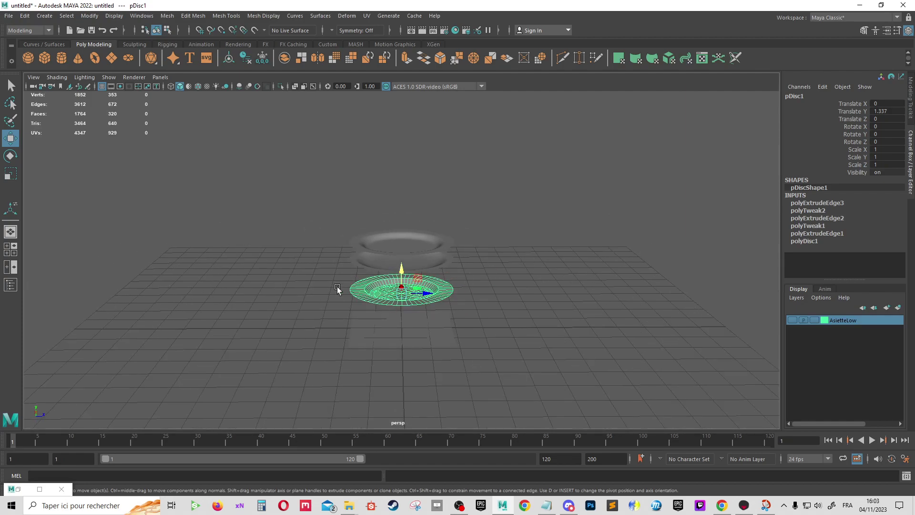
{"action": "right_click_drag", "start_coordinate": [336, 289], "coordinate": [548, 268], "text": "alt"}
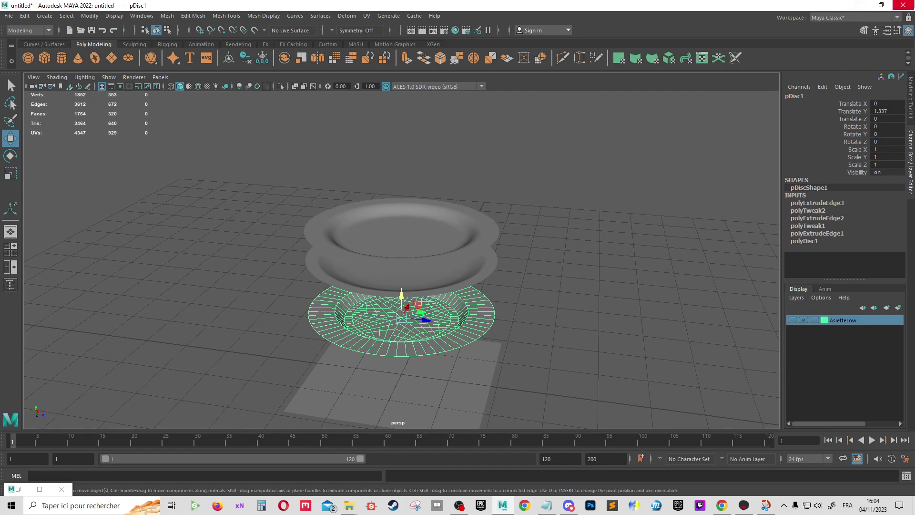
{"action": "left_click", "coordinate": [410, 371]}
{"action": "key", "text": "f"}
{"action": "mouse_move", "coordinate": [479, 357]}
{"action": "left_mouse_down", "text": "alt"}
{"action": "mouse_move", "coordinate": [467, 286]}
{"action": "mouse_move", "coordinate": [551, 281]}
{"action": "mouse_move", "coordinate": [543, 290]}
{"action": "mouse_move", "coordinate": [510, 276]}
{"action": "mouse_move", "coordinate": [404, 153]}
{"action": "mouse_move", "coordinate": [356, 154]}
{"action": "left_mouse_up", "text": "alt"}
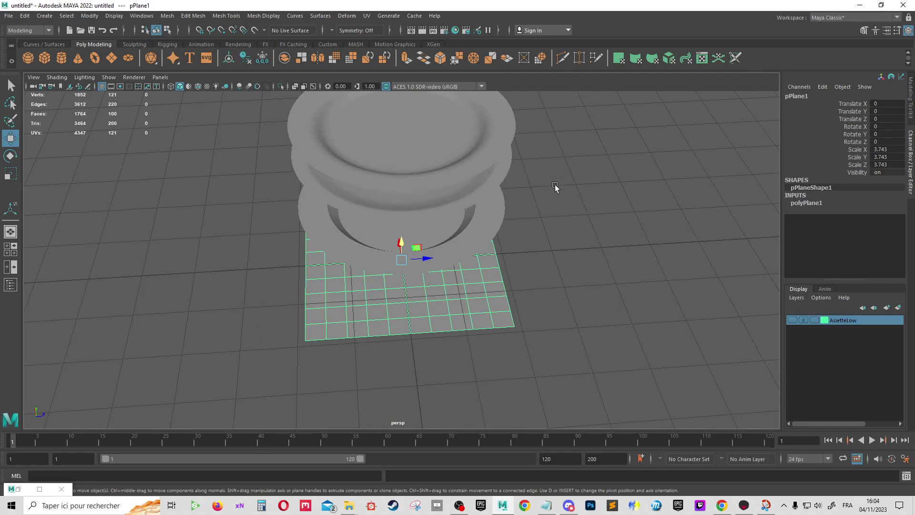
{"action": "mouse_move", "coordinate": [555, 187]}
{"action": "left_mouse_down", "text": "alt"}
{"action": "mouse_move", "coordinate": [594, 271]}
{"action": "mouse_move", "coordinate": [607, 253]}
{"action": "mouse_move", "coordinate": [614, 267]}
{"action": "mouse_move", "coordinate": [734, 315]}
{"action": "left_mouse_up", "text": "alt"}
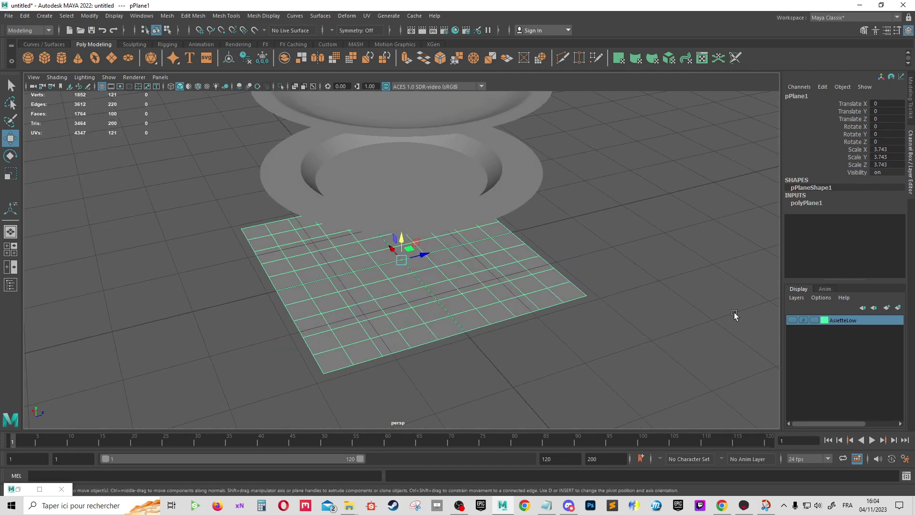
{"action": "left_click", "coordinate": [697, 303]}
Make the AsietteLow layer visible and frame its low-poly plate EX_85_Assiette
{"action": "left_click_drag", "start_coordinate": [593, 272], "coordinate": [574, 264], "text": "alt"}
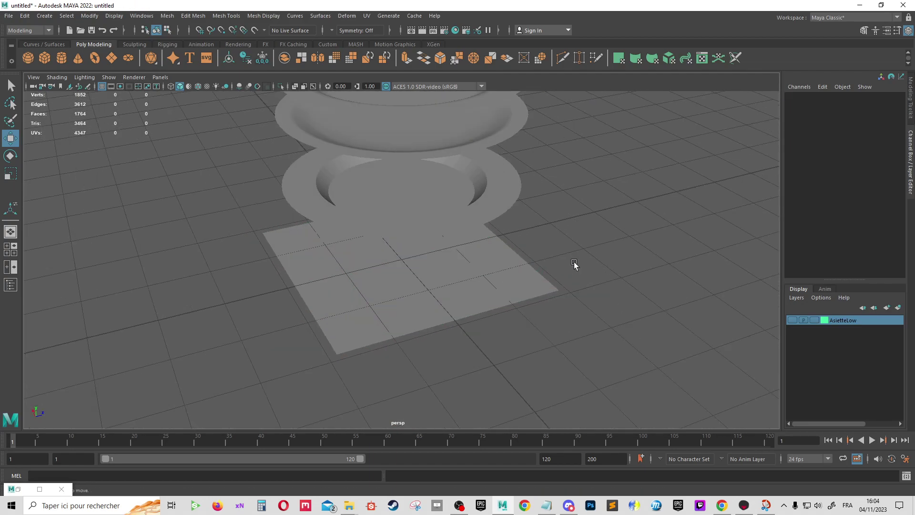
{"action": "left_click", "coordinate": [791, 319]}
{"action": "scroll", "coordinate": [538, 265], "scroll_direction": "down", "scroll_amount": 5}
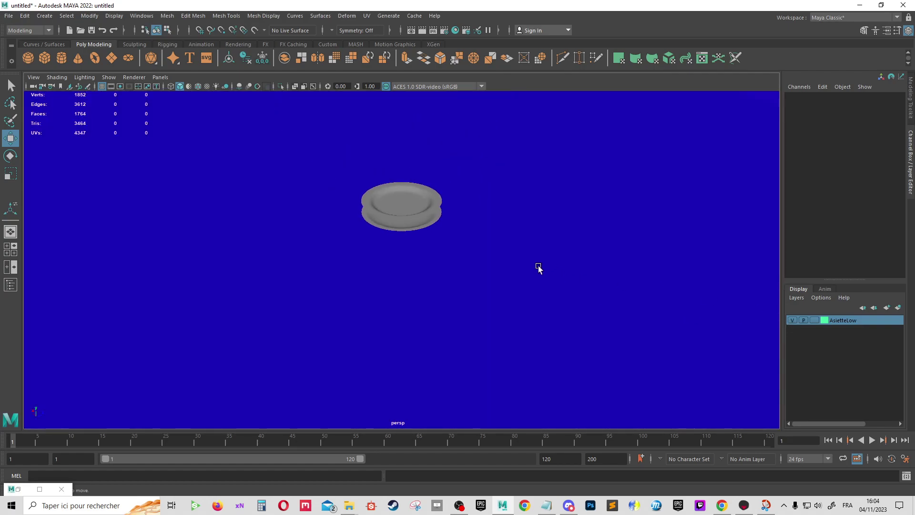
{"action": "left_click", "coordinate": [539, 265]}
{"action": "key", "text": "f"}
{"action": "mouse_move", "coordinate": [566, 276]}
{"action": "left_mouse_down", "text": "alt"}
{"action": "mouse_move", "coordinate": [564, 206]}
{"action": "mouse_move", "coordinate": [510, 272]}
{"action": "mouse_move", "coordinate": [419, 257]}
{"action": "left_mouse_up", "text": "alt"}
Review the plate's UV layout, a large and a small disc, in a maximised UV Editor
{"action": "left_click", "coordinate": [366, 16]}
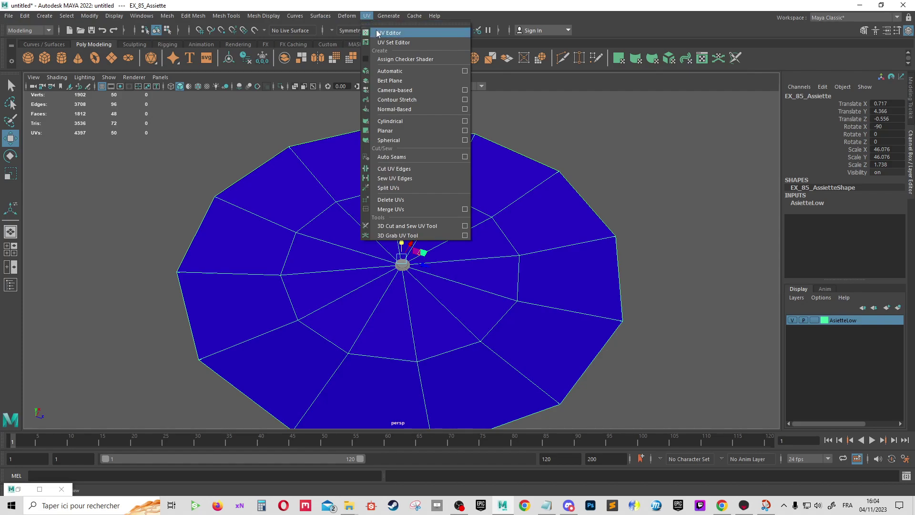
{"action": "left_click", "coordinate": [383, 33]}
{"action": "double_click", "coordinate": [845, 90]}
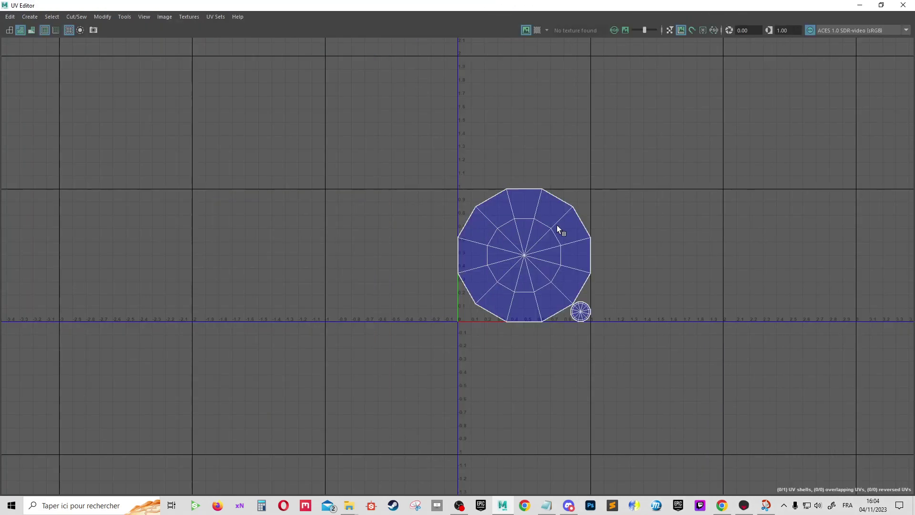
{"action": "scroll", "coordinate": [534, 264], "scroll_direction": "up", "scroll_amount": 3}
{"action": "scroll", "coordinate": [524, 270], "scroll_direction": "up", "scroll_amount": 2}
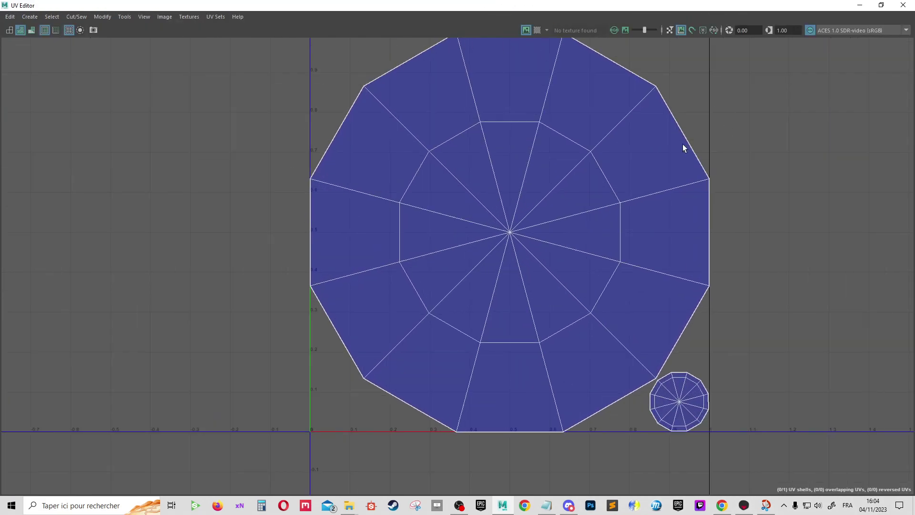
{"action": "scroll", "coordinate": [621, 147], "scroll_direction": "up", "scroll_amount": 1}
{"action": "scroll", "coordinate": [645, 294], "scroll_direction": "down", "scroll_amount": 3}
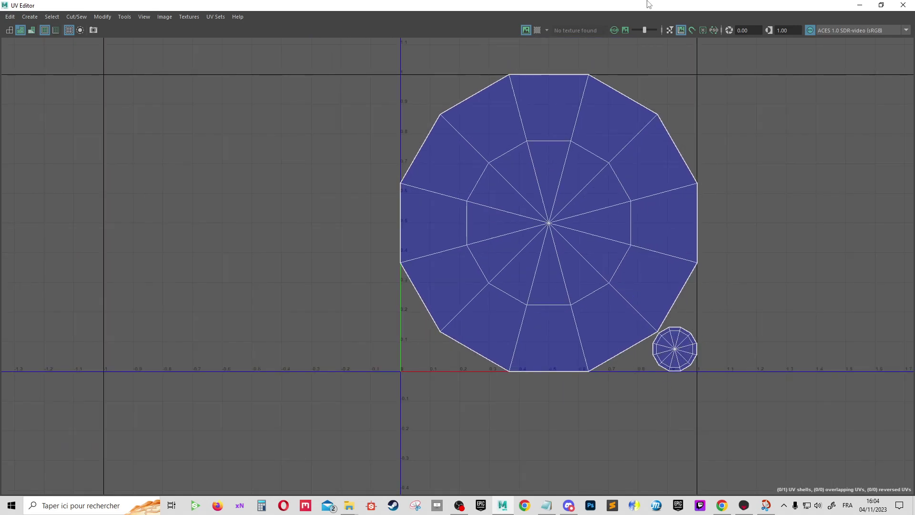
{"action": "left_click", "coordinate": [859, 4]}
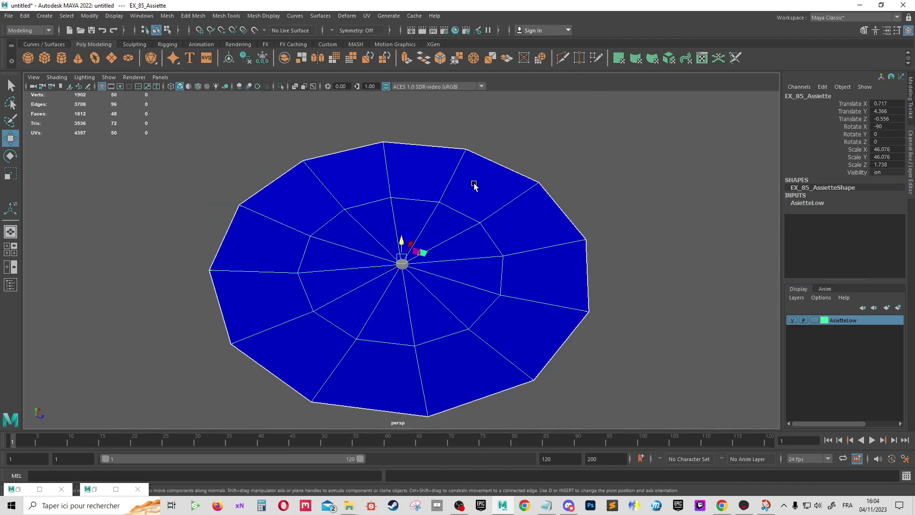
Hide the AsietteLow layer and look over the ground plane and plate stack
{"action": "left_click", "coordinate": [792, 320]}
{"action": "scroll", "coordinate": [511, 249], "scroll_direction": "up", "scroll_amount": 3}
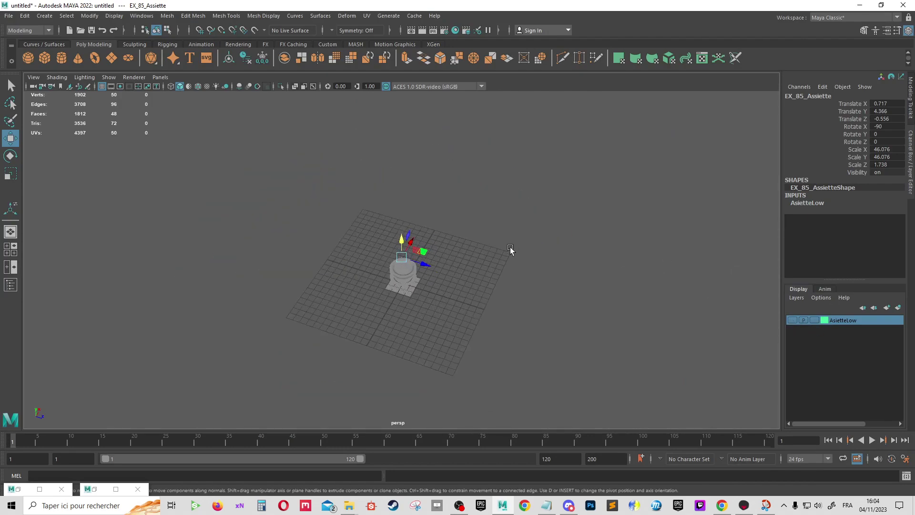
{"action": "scroll", "coordinate": [495, 385], "scroll_direction": "up", "scroll_amount": 3}
{"action": "scroll", "coordinate": [507, 370], "scroll_direction": "up", "scroll_amount": 2}
{"action": "scroll", "coordinate": [508, 370], "scroll_direction": "up", "scroll_amount": 2}
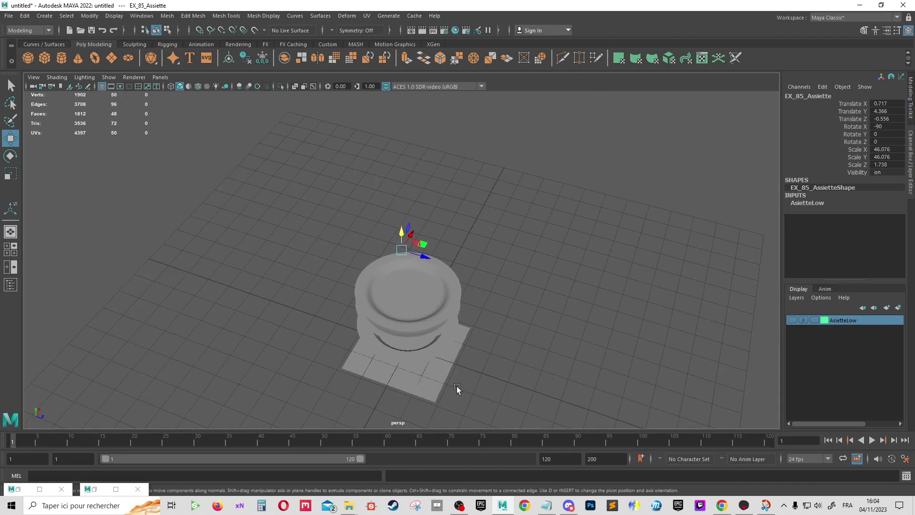
{"action": "left_click", "coordinate": [443, 378]}
{"action": "scroll", "coordinate": [476, 348], "scroll_direction": "up", "scroll_amount": 5}
{"action": "left_click_drag", "start_coordinate": [507, 321], "coordinate": [680, 294], "text": "alt"}
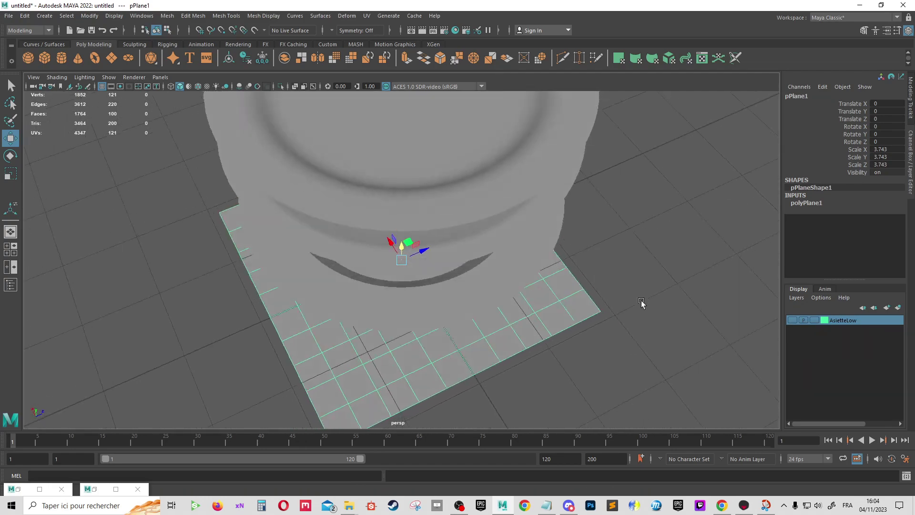
{"action": "scroll", "coordinate": [513, 202], "scroll_direction": "down", "scroll_amount": 3}
{"action": "scroll", "coordinate": [480, 214], "scroll_direction": "down", "scroll_amount": 2}
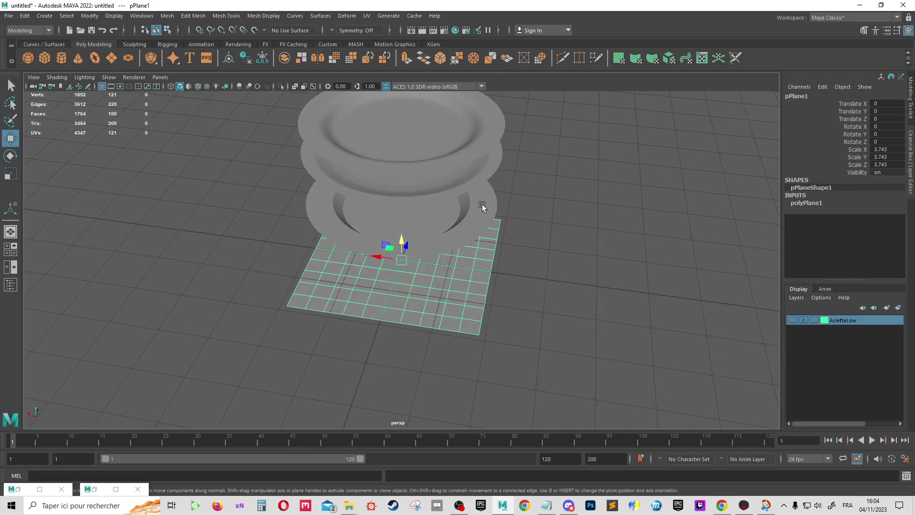
{"action": "left_click_drag", "start_coordinate": [481, 204], "coordinate": [461, 185], "text": "alt"}
Set the top ring's Translate Y to 0 so it sits on the ground
{"action": "left_click", "coordinate": [460, 185]}
{"action": "key", "text": "f"}
{"action": "mouse_move", "coordinate": [564, 259]}
{"action": "left_mouse_down", "text": "alt"}
{"action": "mouse_move", "coordinate": [581, 246]}
{"action": "mouse_move", "coordinate": [566, 255]}
{"action": "left_mouse_up", "text": "alt"}
{"action": "scroll", "coordinate": [565, 255], "scroll_direction": "down", "scroll_amount": 2}
{"action": "scroll", "coordinate": [565, 255], "scroll_direction": "down", "scroll_amount": 2}
{"action": "double_click", "coordinate": [884, 111]}
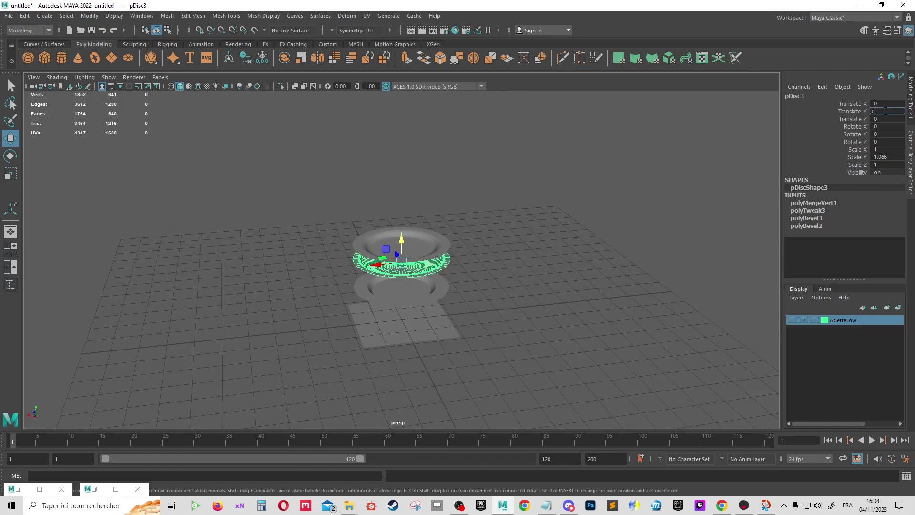
{"action": "key", "text": "Return"}
{"action": "key", "text": "f"}
{"action": "scroll", "coordinate": [342, 228], "scroll_direction": "down", "scroll_amount": 1}
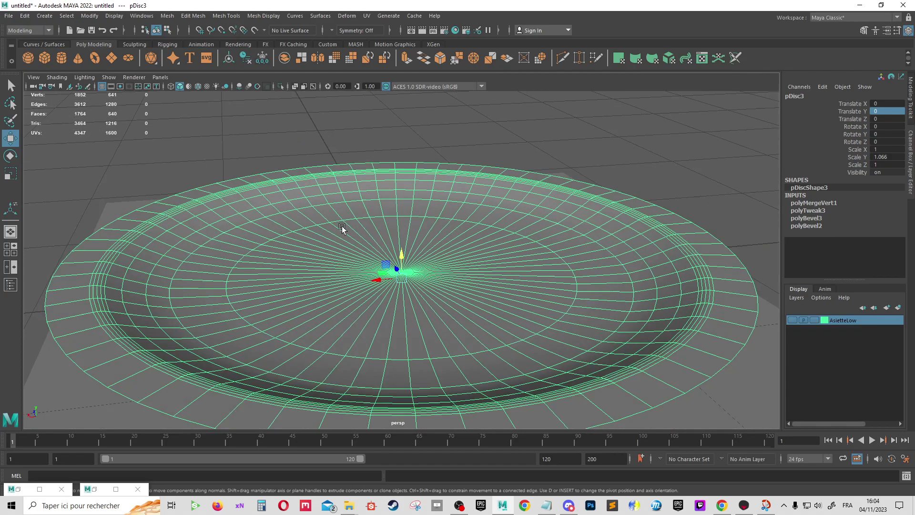
{"action": "scroll", "coordinate": [342, 228], "scroll_direction": "down", "scroll_amount": 2}
{"action": "mouse_move", "coordinate": [400, 233]}
{"action": "left_mouse_down", "text": "alt"}
{"action": "mouse_move", "coordinate": [521, 339]}
{"action": "mouse_move", "coordinate": [593, 341]}
{"action": "mouse_move", "coordinate": [460, 353]}
{"action": "mouse_move", "coordinate": [433, 306]}
{"action": "left_mouse_up", "text": "alt"}
Scale the ground plane pPlane1 down to 3.634
{"action": "left_click", "coordinate": [520, 338]}
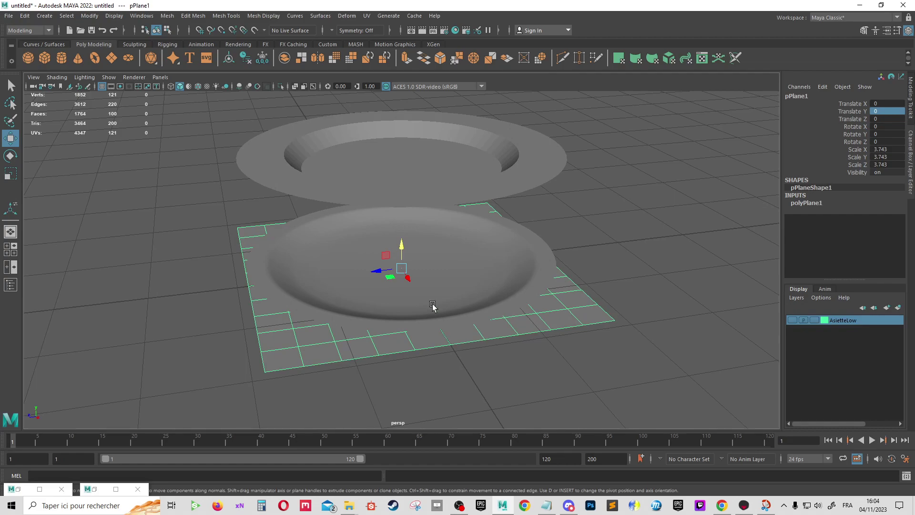
{"action": "key", "text": "r"}
{"action": "left_click_drag", "start_coordinate": [401, 267], "coordinate": [400, 268]}
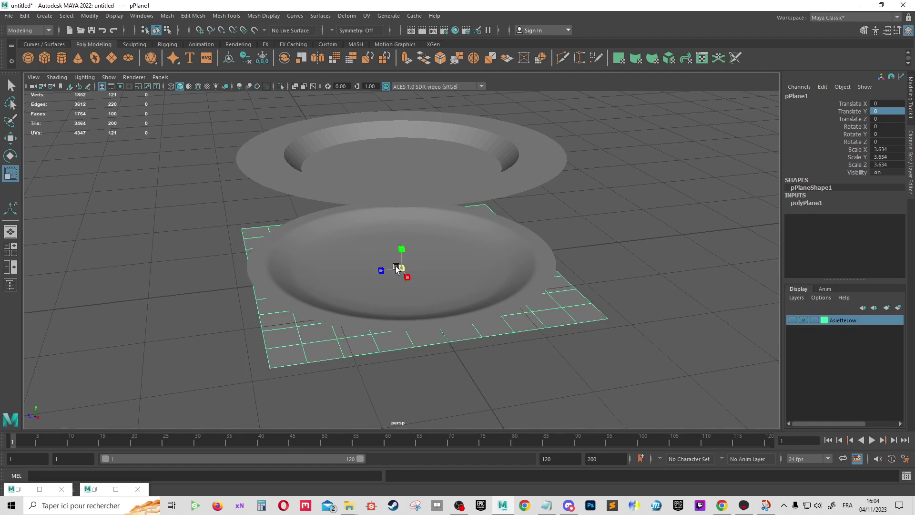
{"action": "right_click_drag", "start_coordinate": [402, 268], "coordinate": [566, 310], "text": "alt"}
{"action": "key", "text": "f"}
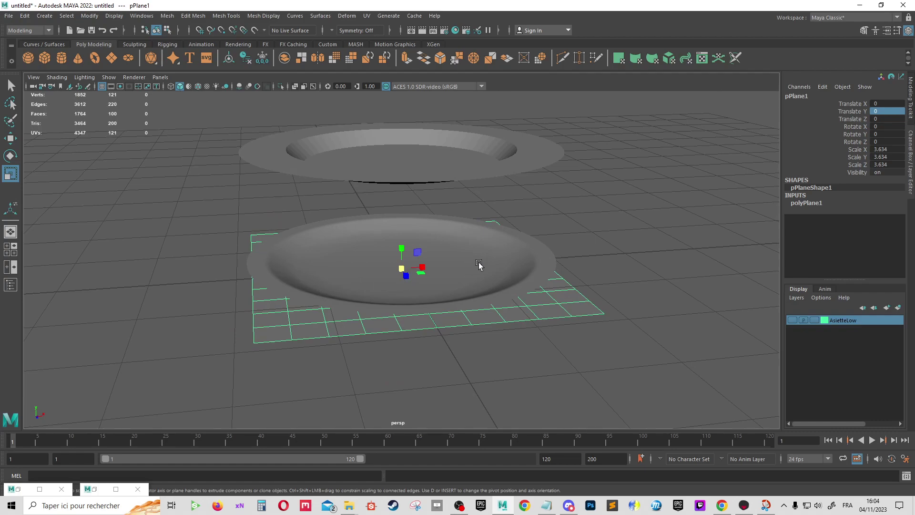
{"action": "left_click_drag", "start_coordinate": [516, 272], "coordinate": [584, 293], "text": "alt"}
{"action": "left_click_drag", "start_coordinate": [534, 321], "coordinate": [541, 304], "text": "alt"}
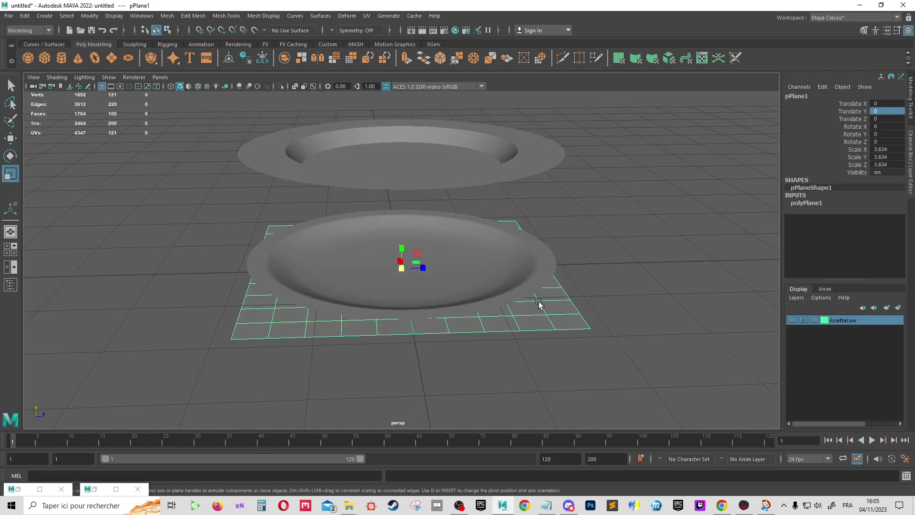
{"action": "left_click", "coordinate": [12, 15]}
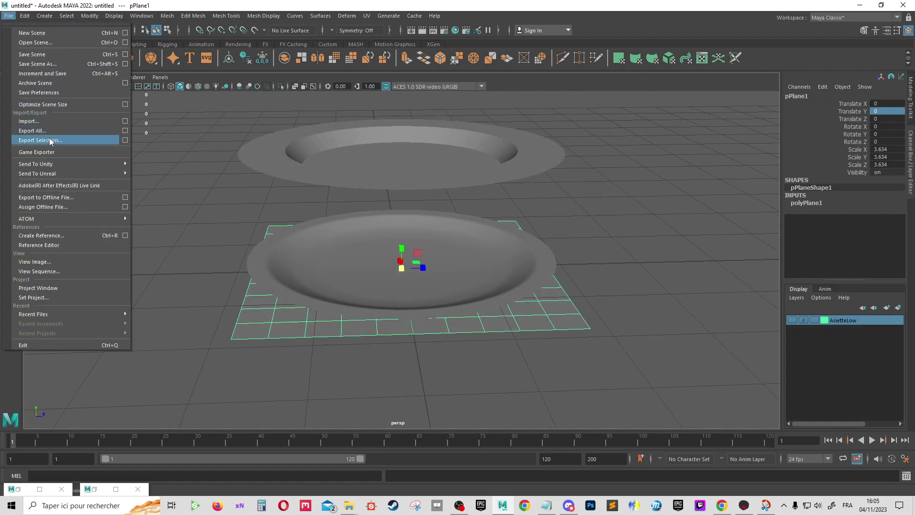
Export the selected plane over TruePlane.fbx, confirming the replacement
{"action": "left_click", "coordinate": [99, 139]}
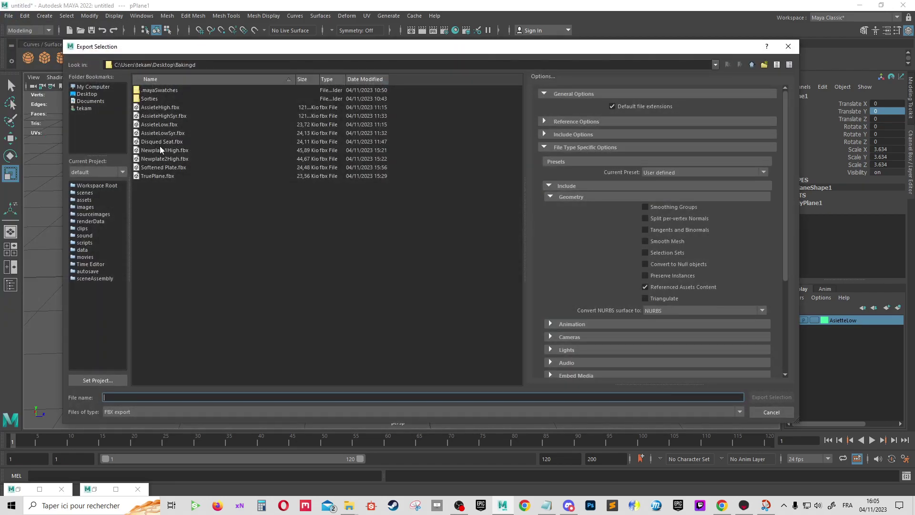
{"action": "left_click", "coordinate": [167, 176]}
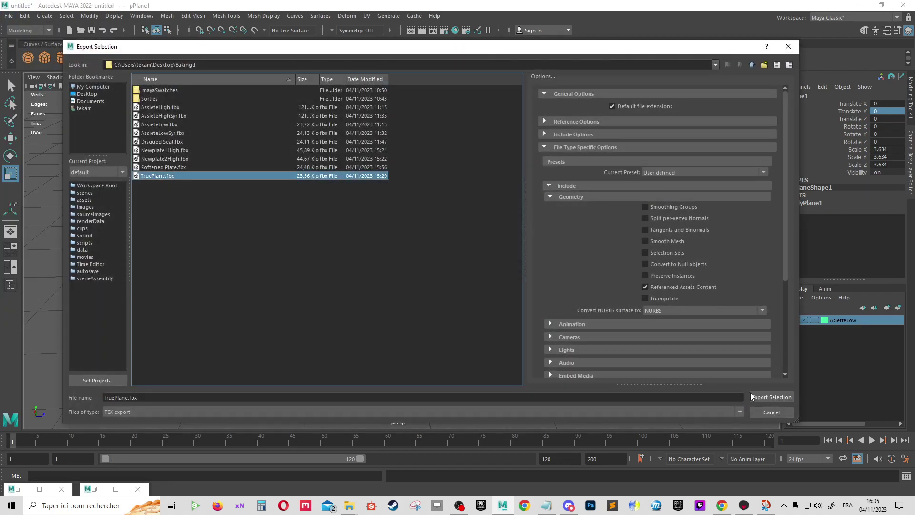
{"action": "left_click", "coordinate": [769, 394]}
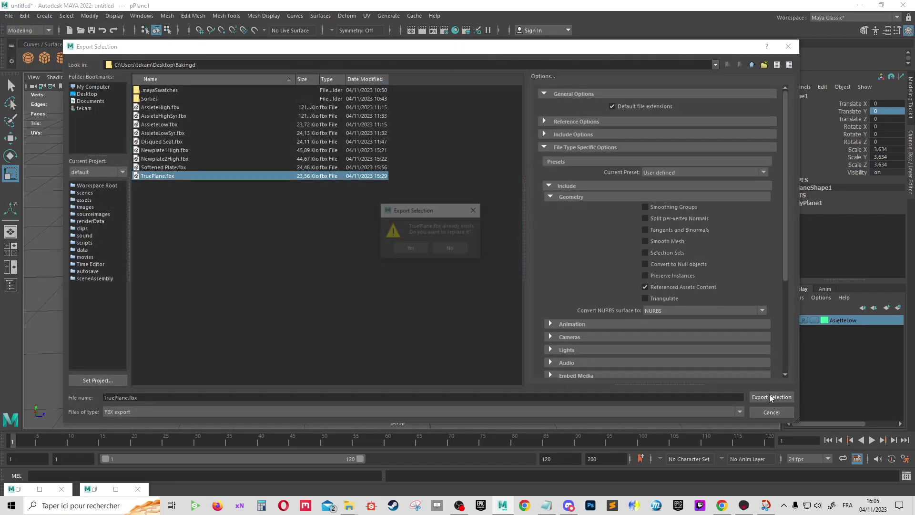
{"action": "left_click", "coordinate": [410, 247]}
Export the bowl-shaped disc pDisc3 over Newplate1High.fbx, confirming the replacement
{"action": "left_click", "coordinate": [490, 256]}
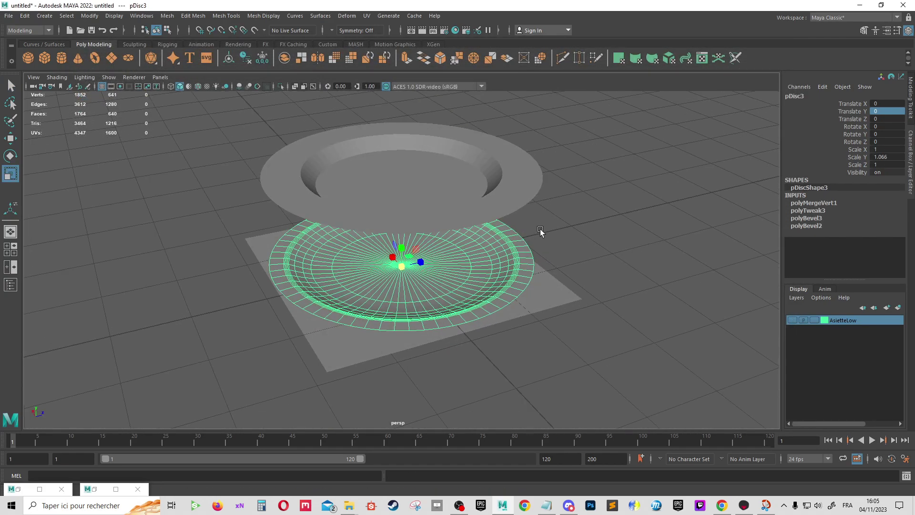
{"action": "left_click_drag", "start_coordinate": [540, 231], "coordinate": [491, 260], "text": "alt"}
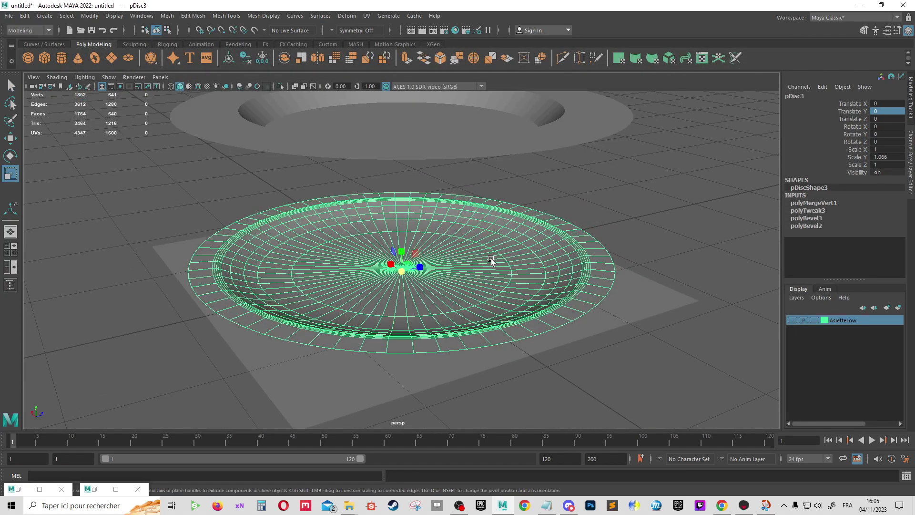
{"action": "left_click", "coordinate": [8, 16]}
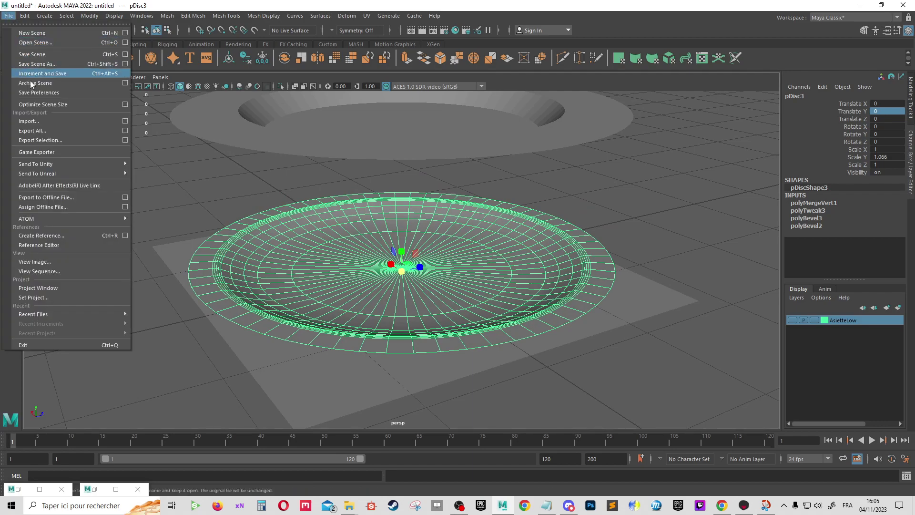
{"action": "left_click", "coordinate": [46, 139]}
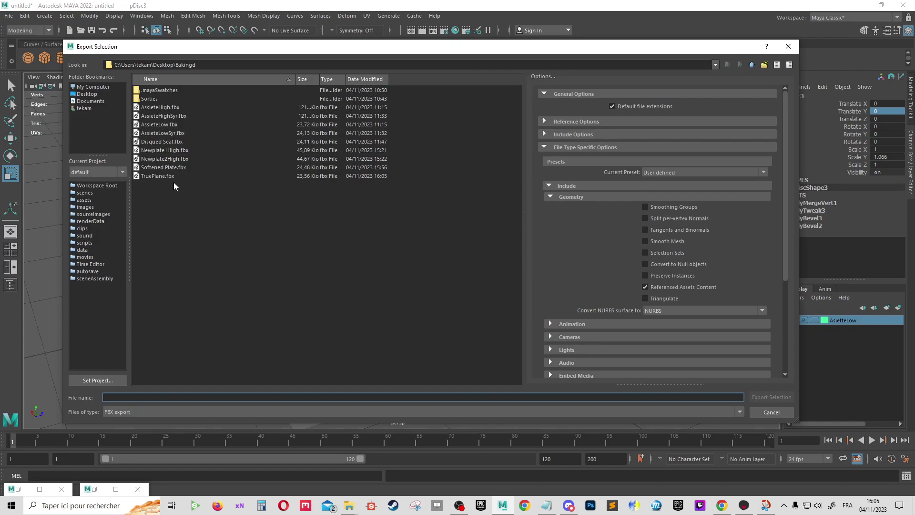
{"action": "left_click", "coordinate": [160, 151]}
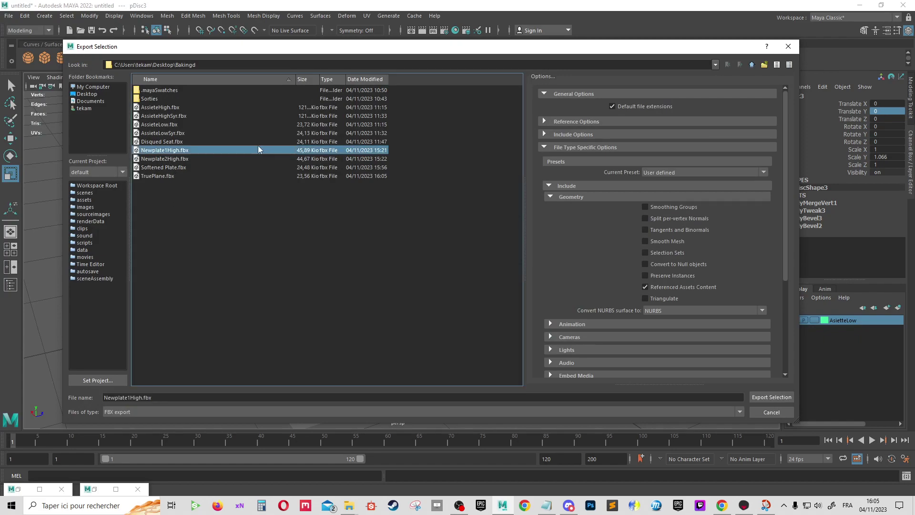
{"action": "left_click", "coordinate": [771, 396]}
{"action": "left_click", "coordinate": [419, 248]}
Lower plate pDisc2 from Translate Y 3.095 to 0 onto the ground plane
{"action": "scroll", "coordinate": [463, 245], "scroll_direction": "up", "scroll_amount": 3}
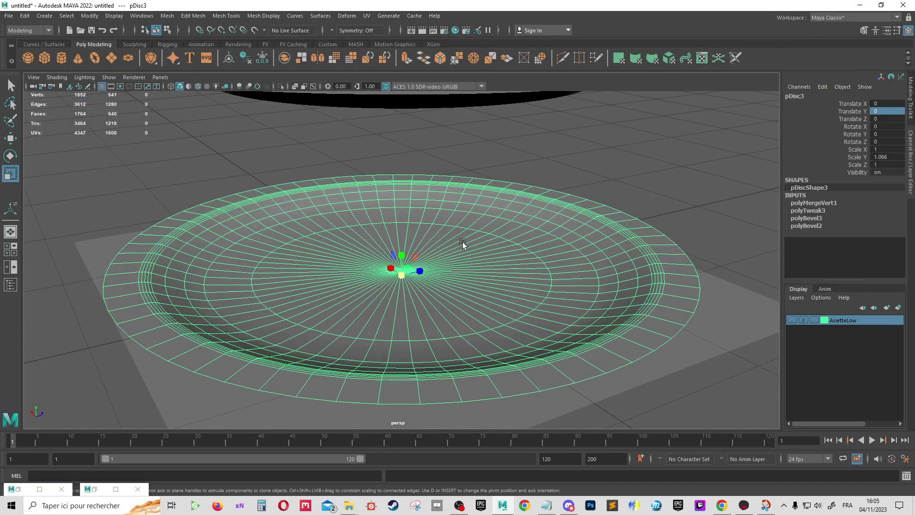
{"action": "scroll", "coordinate": [481, 252], "scroll_direction": "down", "scroll_amount": 4}
{"action": "scroll", "coordinate": [571, 262], "scroll_direction": "up", "scroll_amount": 3}
{"action": "scroll", "coordinate": [601, 262], "scroll_direction": "down", "scroll_amount": 2}
{"action": "scroll", "coordinate": [613, 265], "scroll_direction": "down", "scroll_amount": 2}
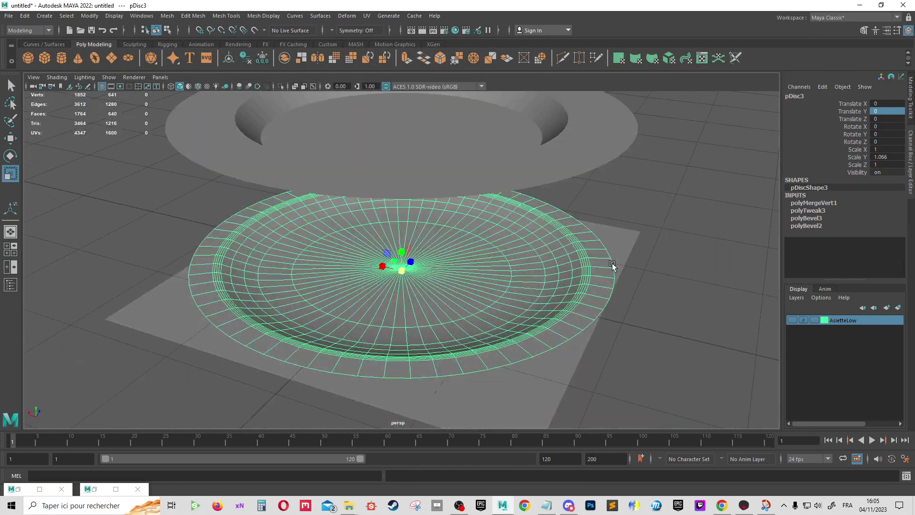
{"action": "scroll", "coordinate": [572, 252], "scroll_direction": "down", "scroll_amount": 2}
{"action": "scroll", "coordinate": [429, 191], "scroll_direction": "down", "scroll_amount": 2}
{"action": "left_click", "coordinate": [375, 158]}
{"action": "scroll", "coordinate": [477, 157], "scroll_direction": "up", "scroll_amount": 2}
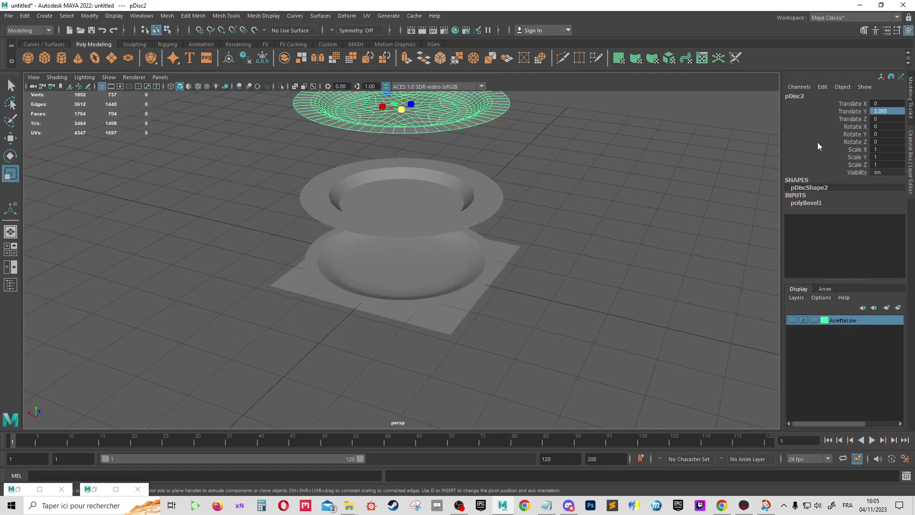
{"action": "double_click", "coordinate": [887, 113]}
{"action": "type", "text": "0"}
{"action": "key", "text": "Return"}
{"action": "scroll", "coordinate": [438, 249], "scroll_direction": "up", "scroll_amount": 2}
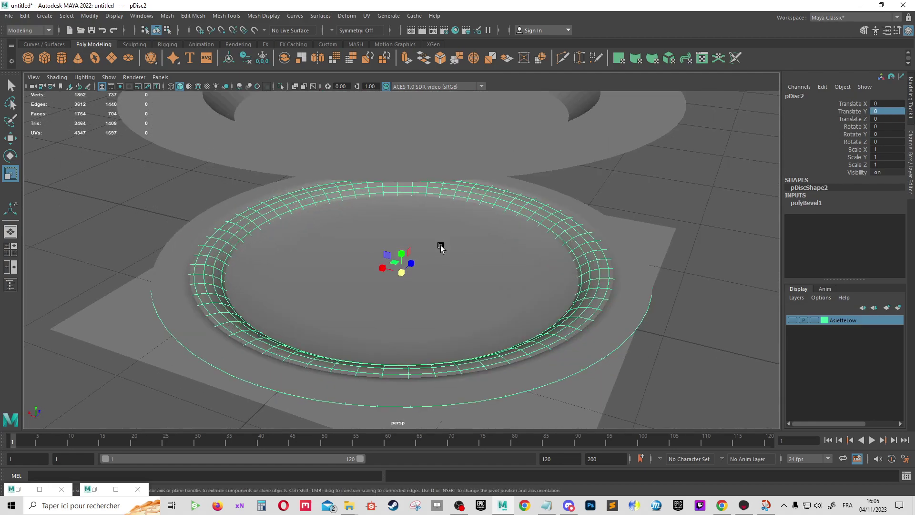
{"action": "scroll", "coordinate": [535, 262], "scroll_direction": "up", "scroll_amount": 2}
{"action": "scroll", "coordinate": [490, 245], "scroll_direction": "up", "scroll_amount": 2}
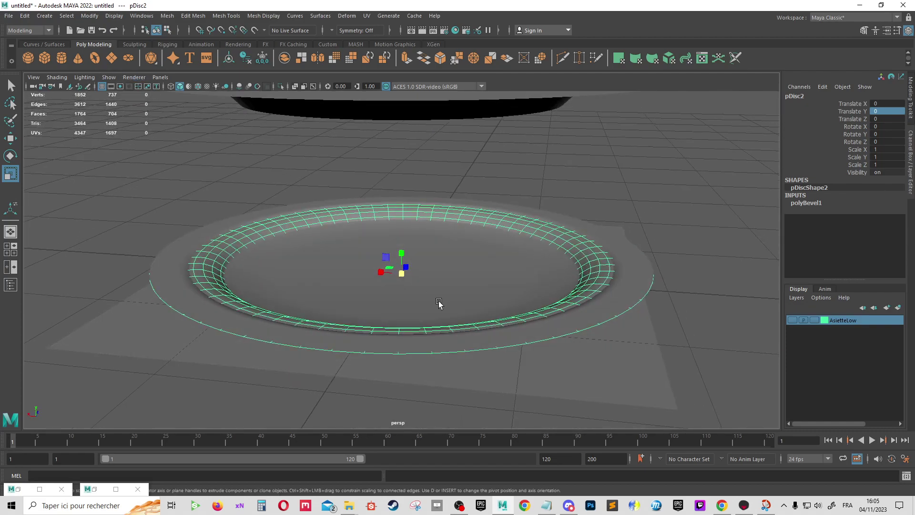
{"action": "left_click_drag", "start_coordinate": [437, 302], "coordinate": [443, 281], "text": "alt"}
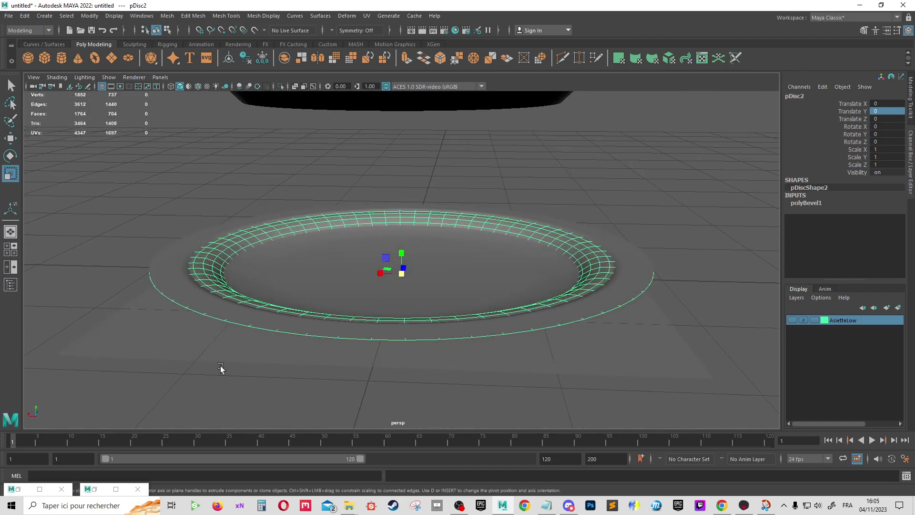
Export pDisc2 over Newplate2High.fbx, confirming the replacement
{"action": "left_click", "coordinate": [9, 16]}
{"action": "left_click", "coordinate": [42, 140]}
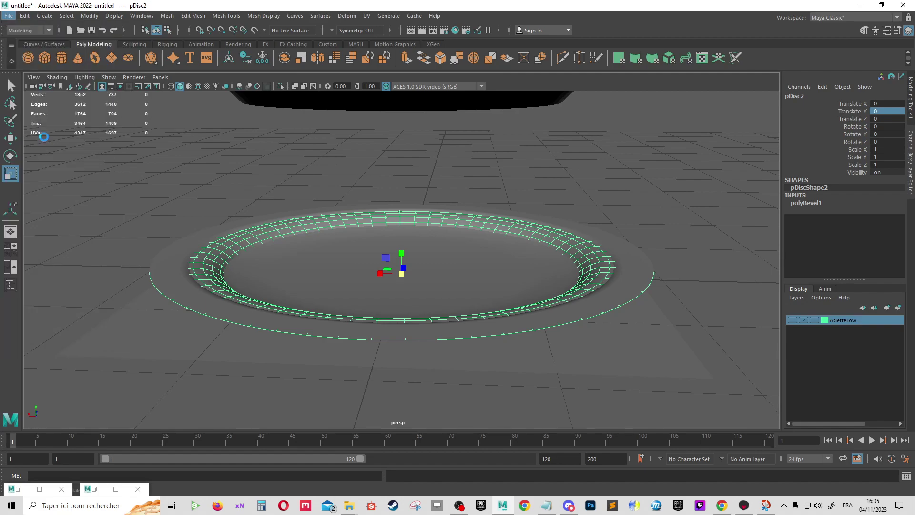
{"action": "left_click", "coordinate": [164, 159]}
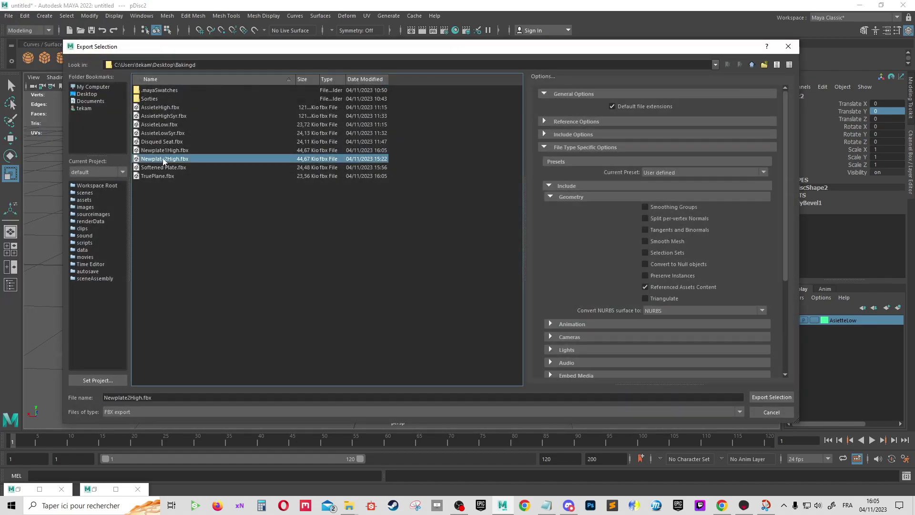
{"action": "double_click", "coordinate": [171, 160]}
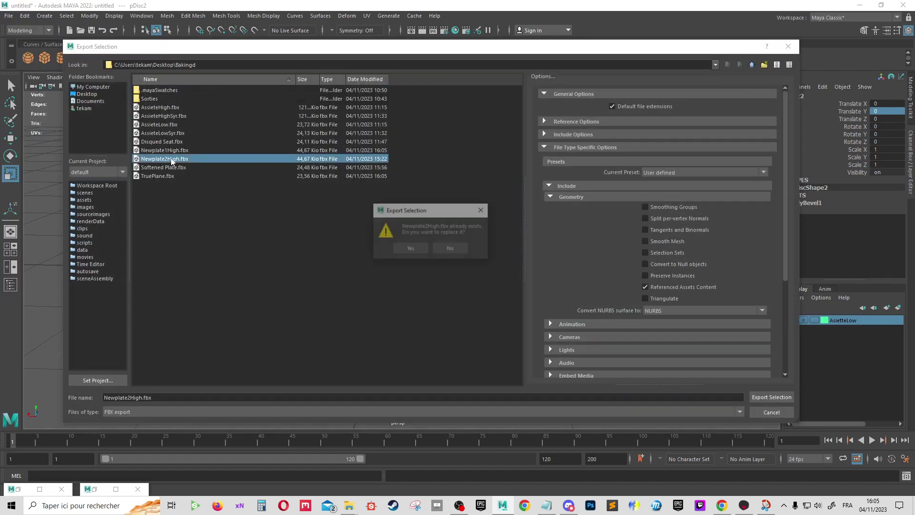
{"action": "left_click", "coordinate": [411, 248]}
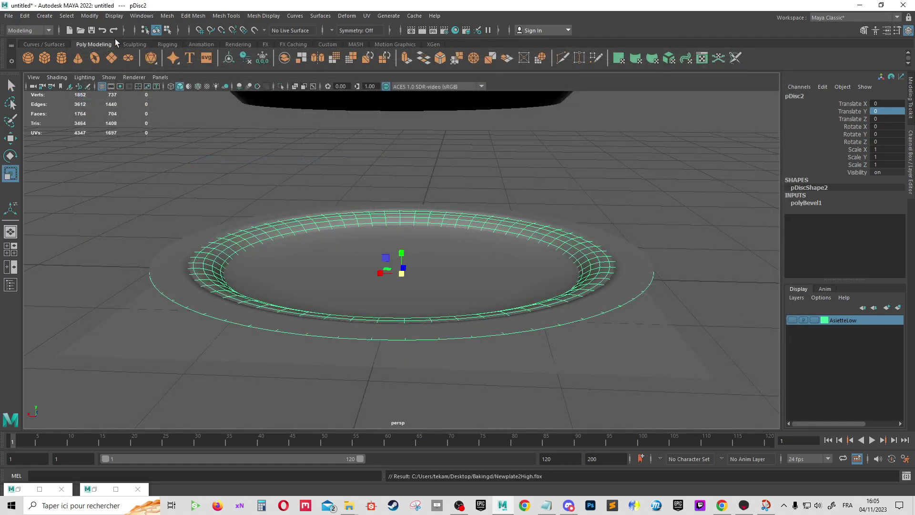
Reopen Export Selection and cancel it without exporting
{"action": "left_click", "coordinate": [9, 16]}
{"action": "left_click", "coordinate": [29, 141]}
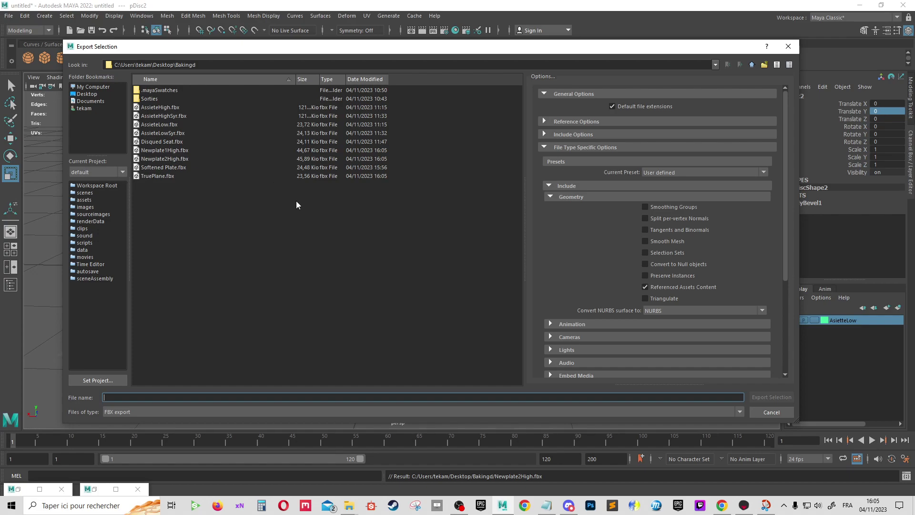
{"action": "left_click", "coordinate": [781, 410]}
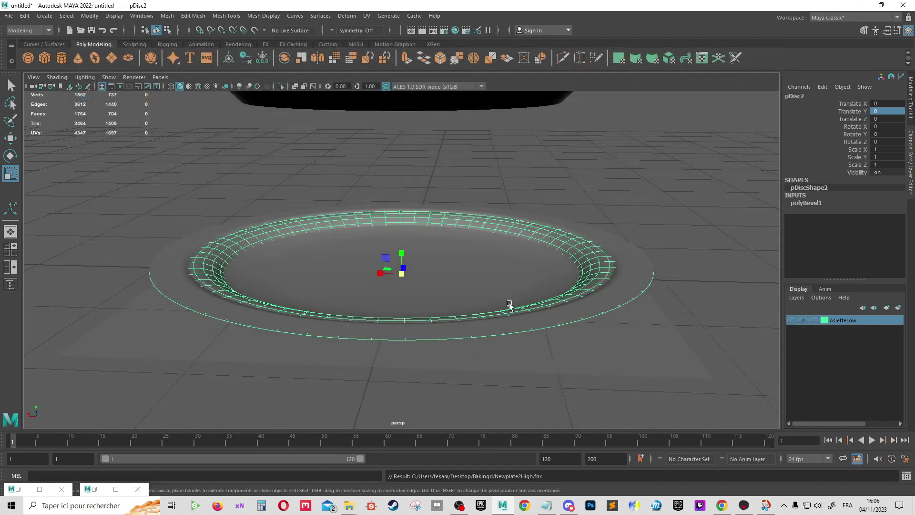
{"action": "scroll", "coordinate": [577, 281], "scroll_direction": "up", "scroll_amount": 2}
{"action": "scroll", "coordinate": [567, 289], "scroll_direction": "up", "scroll_amount": 1}
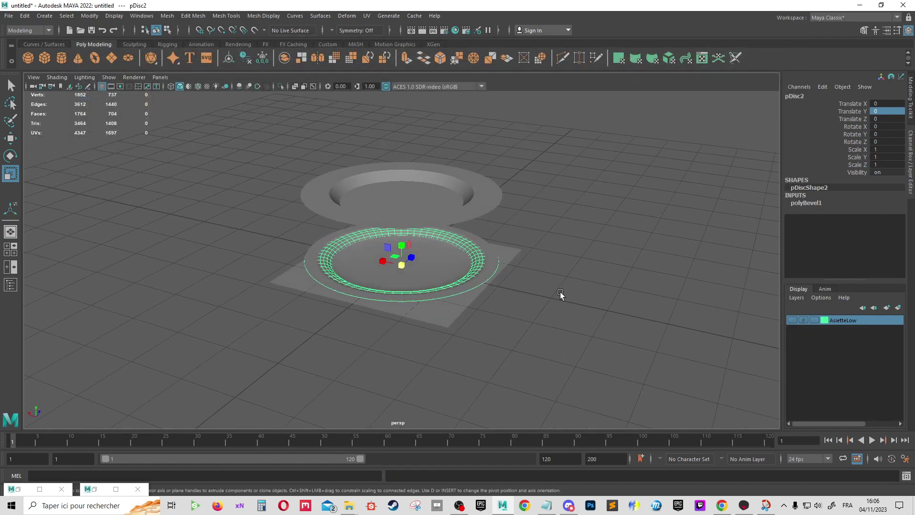
{"action": "scroll", "coordinate": [529, 305], "scroll_direction": "up", "scroll_amount": 2}
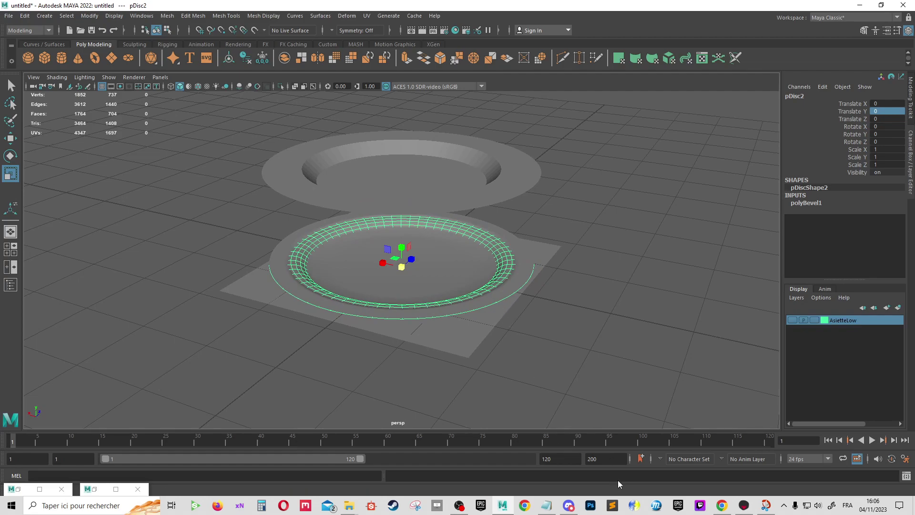
Launch xNormal and clear all loaded high-poly and low-poly meshes
{"action": "left_click", "coordinate": [240, 506]}
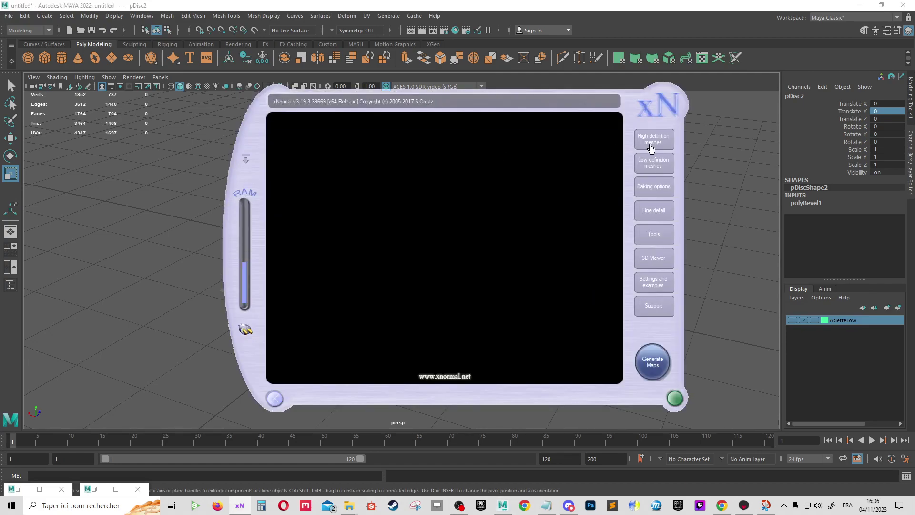
{"action": "left_click", "coordinate": [663, 145]}
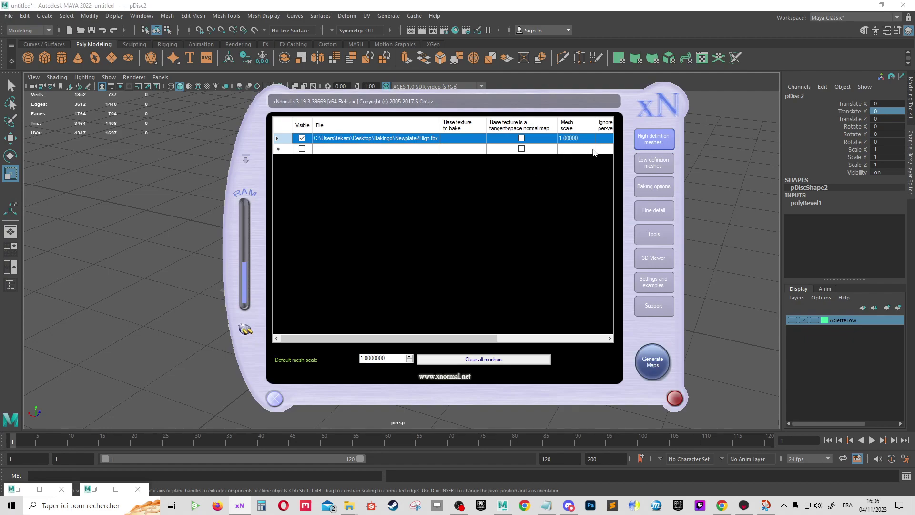
{"action": "left_click", "coordinate": [536, 360]}
{"action": "left_click", "coordinate": [653, 163]}
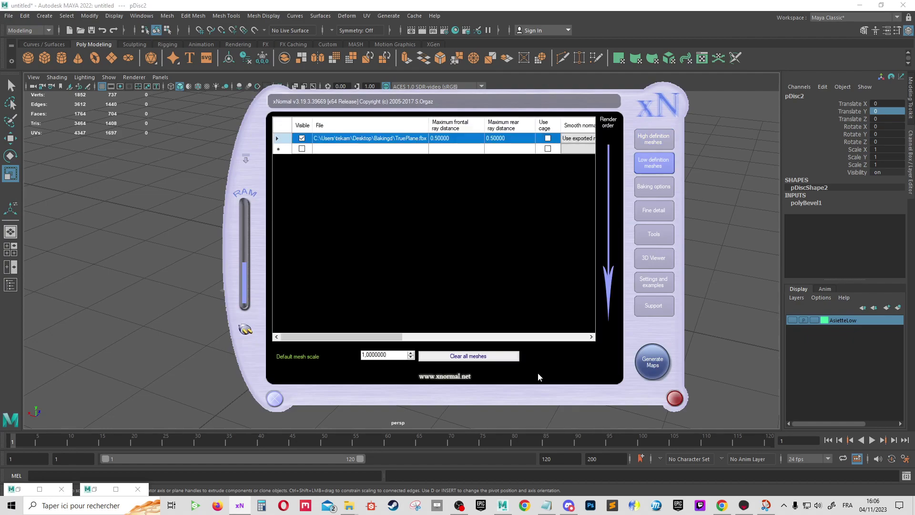
{"action": "left_click", "coordinate": [476, 356]}
Load Newplate1High as the high-poly mesh and TruePlane as the low-poly mesh
{"action": "left_click", "coordinate": [654, 139]}
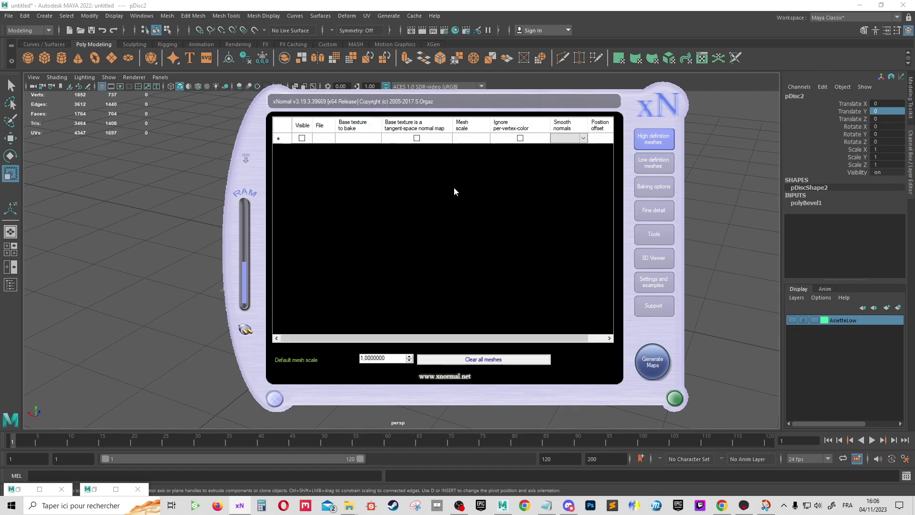
{"action": "right_click", "coordinate": [454, 187]}
{"action": "left_click", "coordinate": [469, 194]}
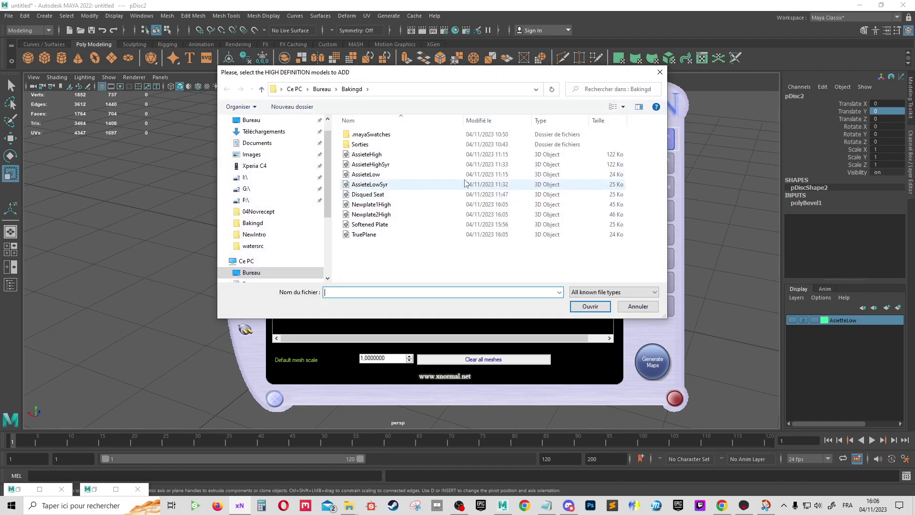
{"action": "double_click", "coordinate": [384, 204]}
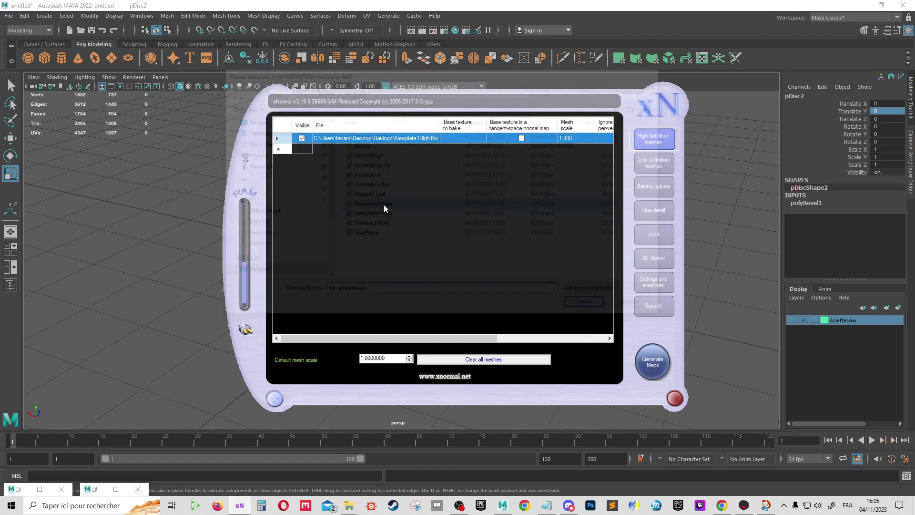
{"action": "left_click", "coordinate": [642, 166]}
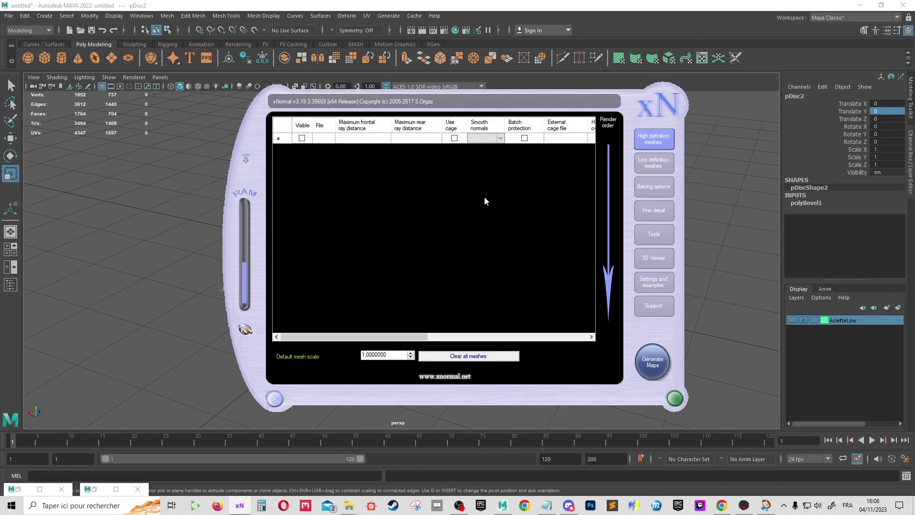
{"action": "right_click", "coordinate": [465, 209]}
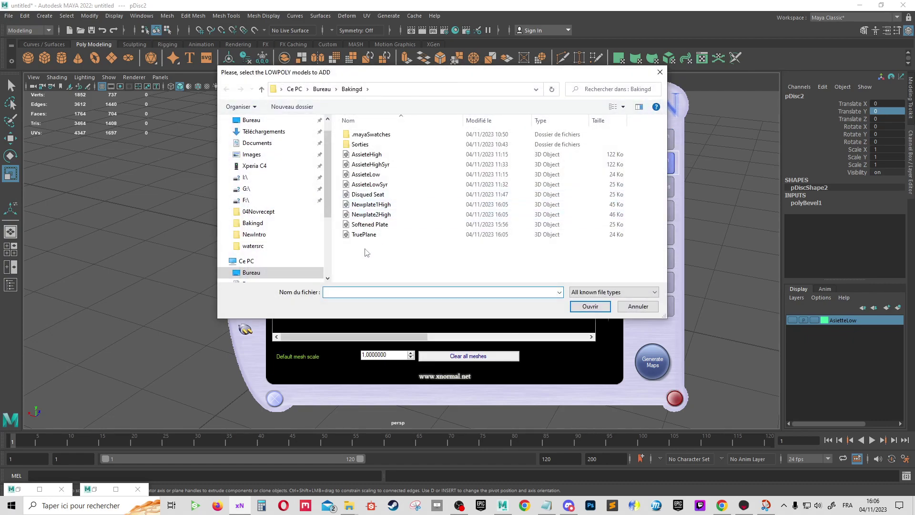
{"action": "double_click", "coordinate": [364, 234]}
{"action": "left_click", "coordinate": [658, 187]}
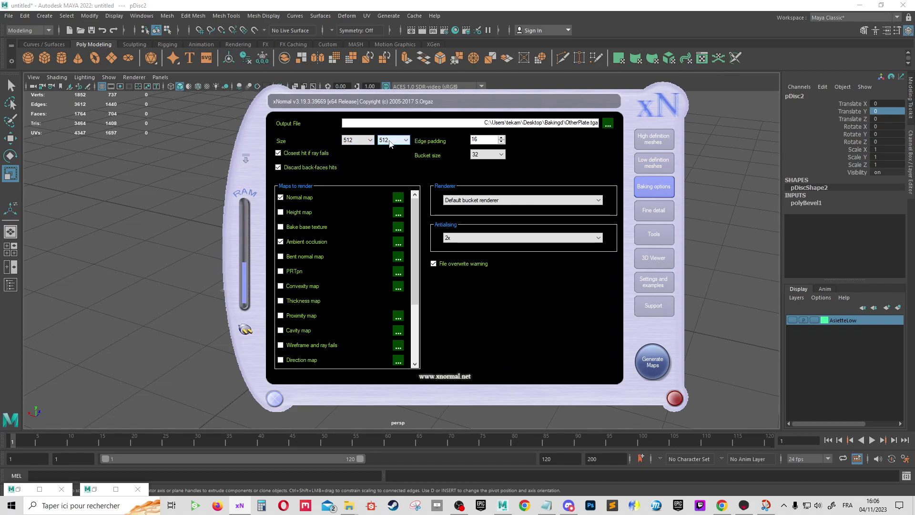
Set bake size to 1024×1024, antialiasing to 4x, and output name to Plate.tga
{"action": "left_click", "coordinate": [359, 138]}
{"action": "left_click", "coordinate": [358, 181]}
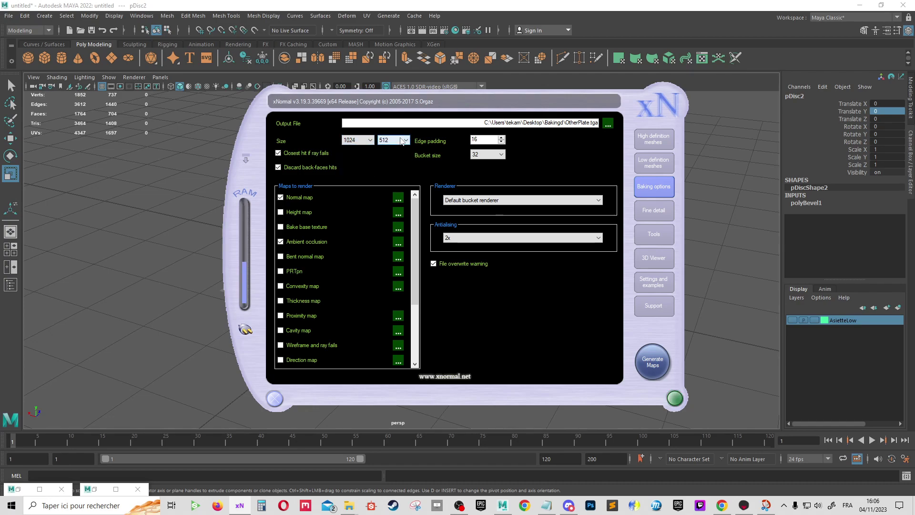
{"action": "left_click", "coordinate": [402, 141]}
{"action": "left_click", "coordinate": [393, 188]}
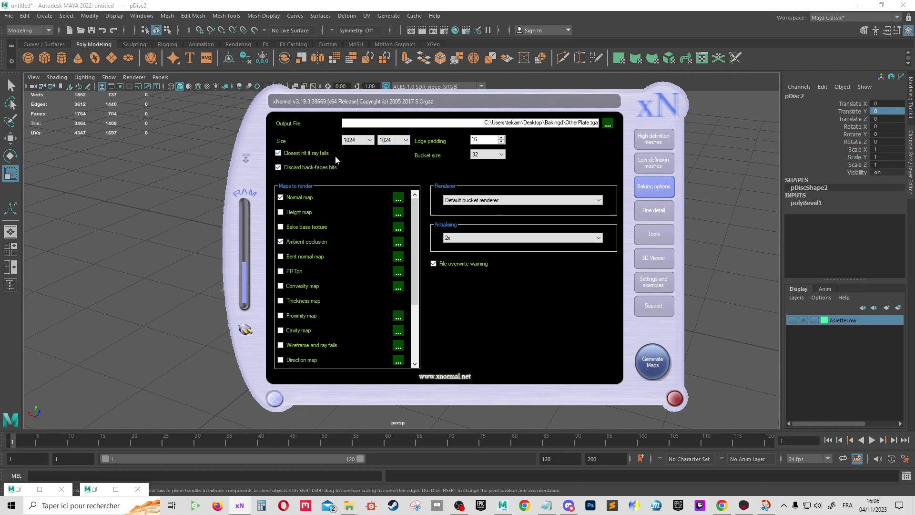
{"action": "left_click", "coordinate": [476, 237]}
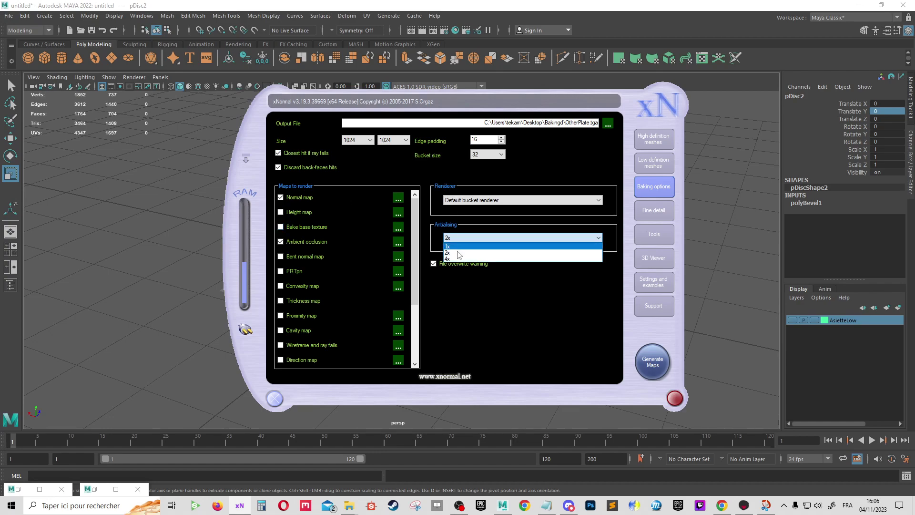
{"action": "left_click", "coordinate": [476, 258]}
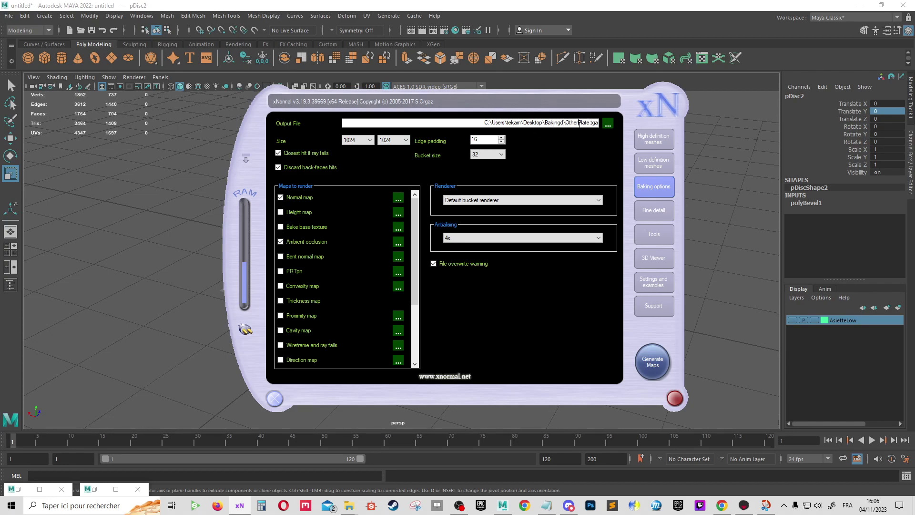
{"action": "key", "text": "BackSpace"}
Generate the maps, accept the model radius warning, and close the finished preview
{"action": "left_click", "coordinate": [652, 362]}
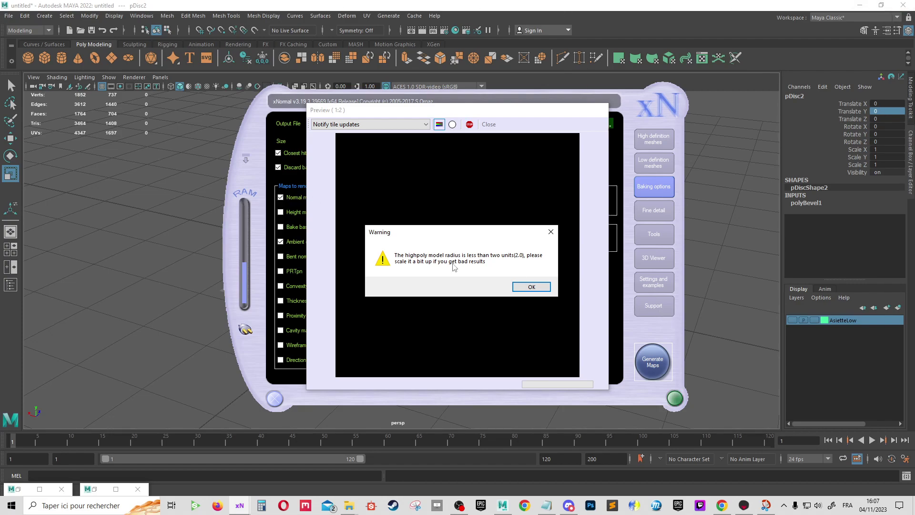
{"action": "left_click", "coordinate": [527, 287]}
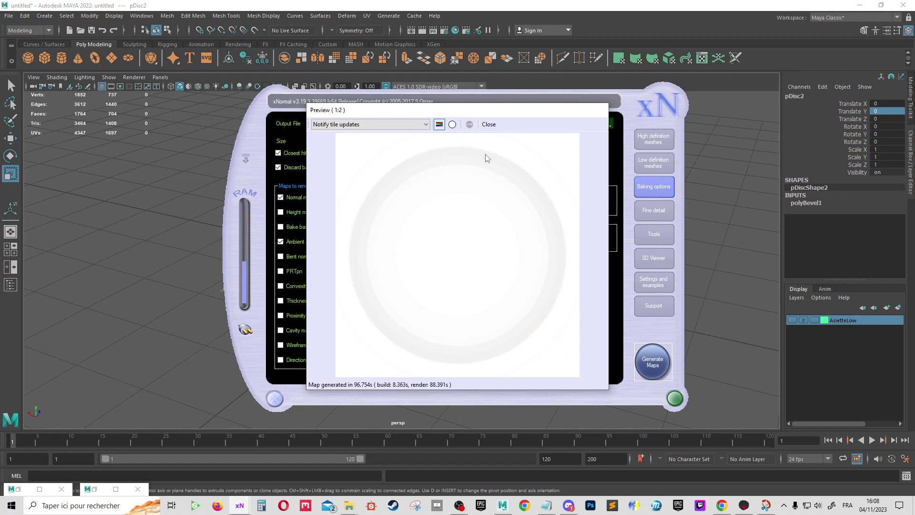
{"action": "left_click", "coordinate": [490, 126]}
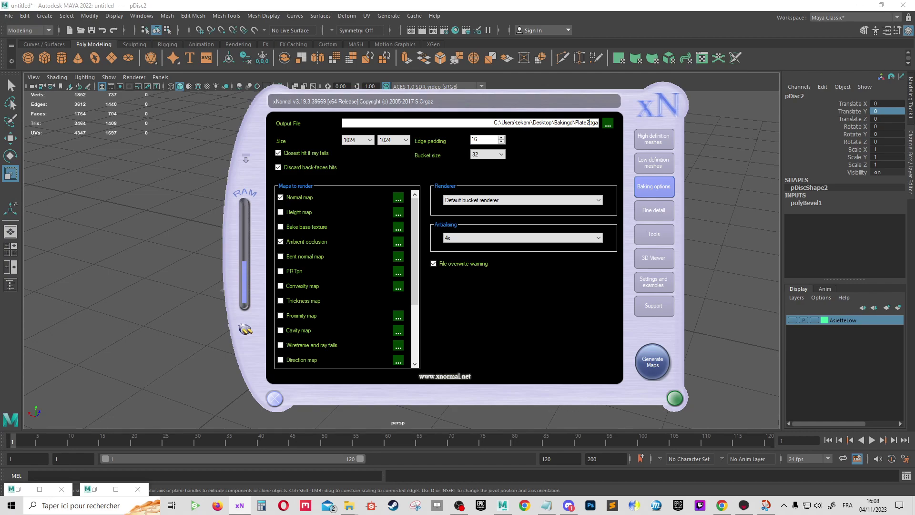
Replace the xNormal high-poly mesh with Newplate2High
{"action": "left_click", "coordinate": [663, 139]}
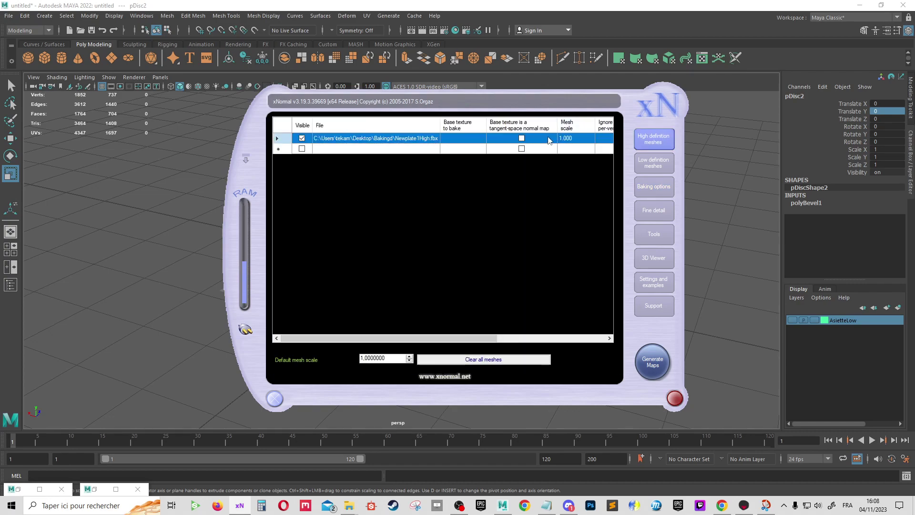
{"action": "left_click", "coordinate": [483, 358]}
{"action": "right_click", "coordinate": [468, 244]}
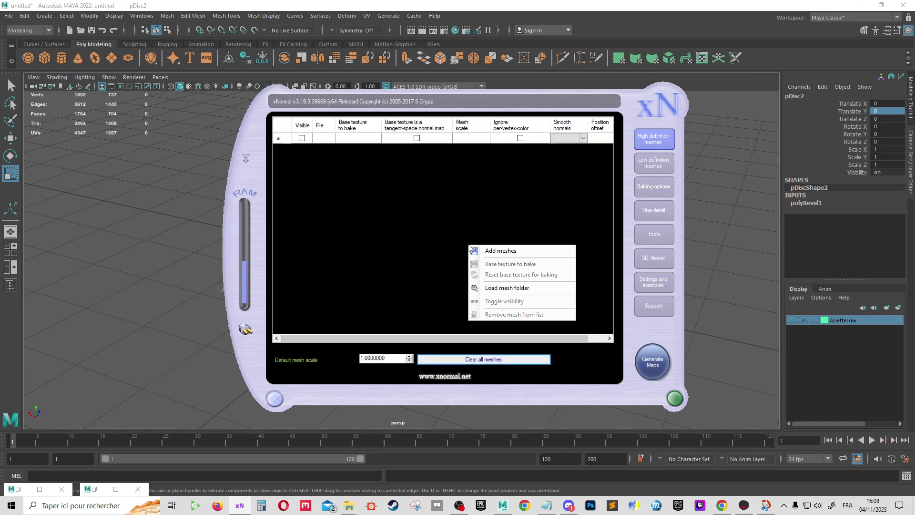
{"action": "left_click", "coordinate": [495, 251]}
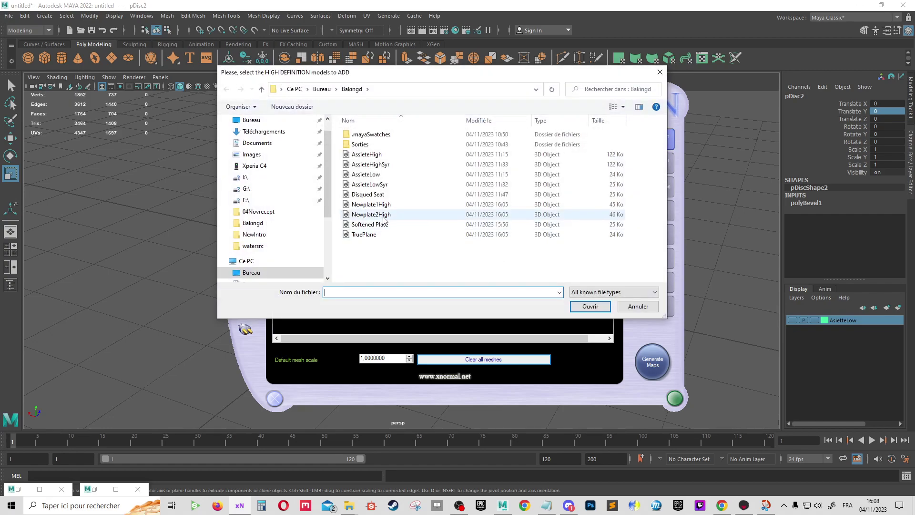
{"action": "double_click", "coordinate": [377, 214]}
Set antialiasing to 2x and bake the maps to Plate2.tga at 1024×1024
{"action": "left_click", "coordinate": [660, 169]}
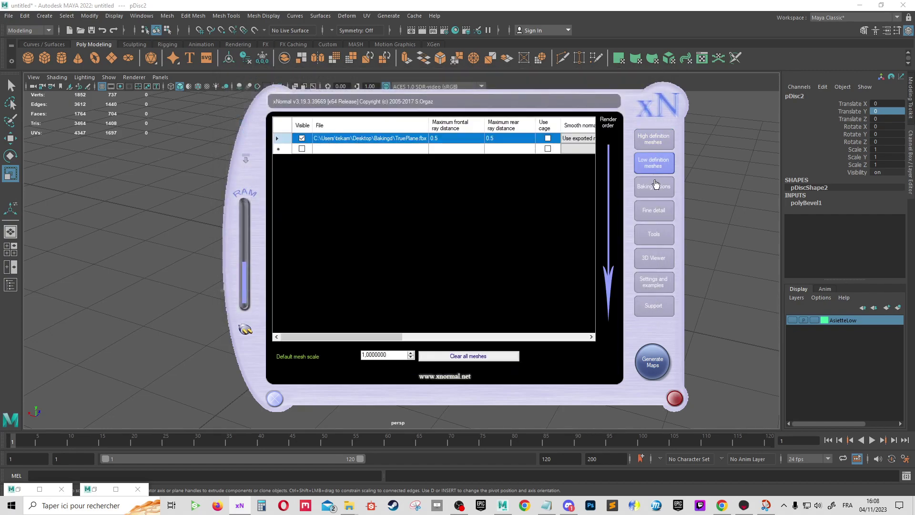
{"action": "left_click", "coordinate": [655, 186]}
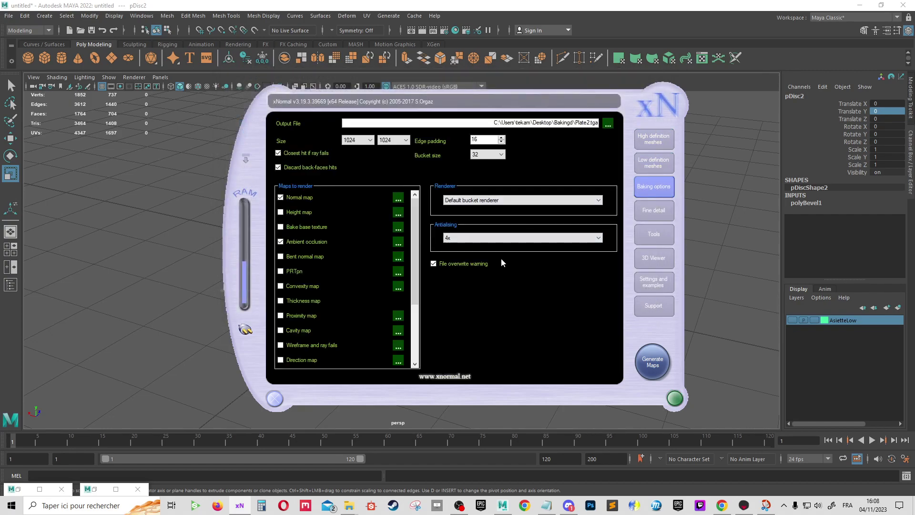
{"action": "left_click", "coordinate": [476, 237]}
{"action": "left_click", "coordinate": [475, 253]}
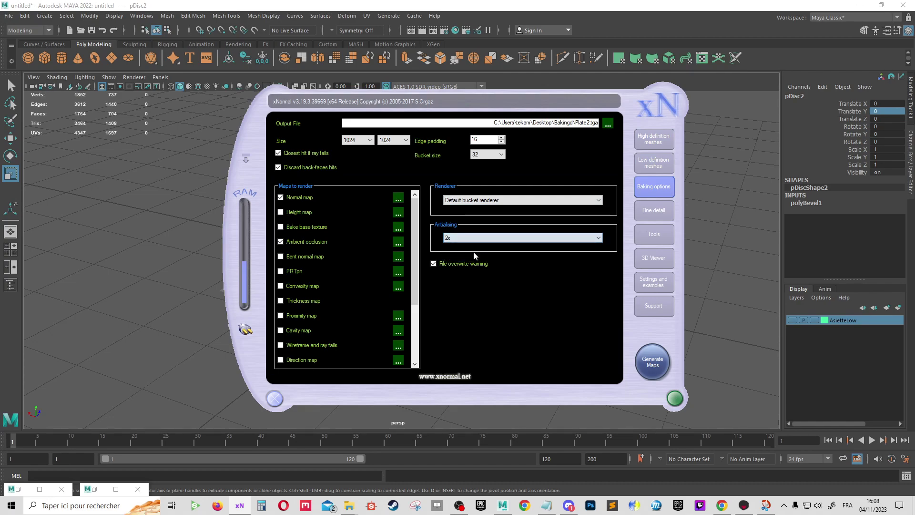
{"action": "left_click", "coordinate": [646, 371]}
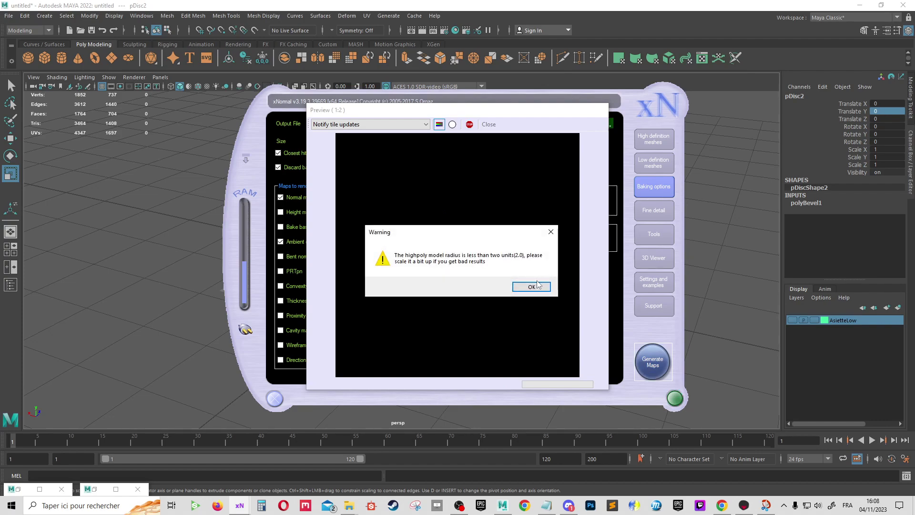
{"action": "left_click", "coordinate": [537, 285]}
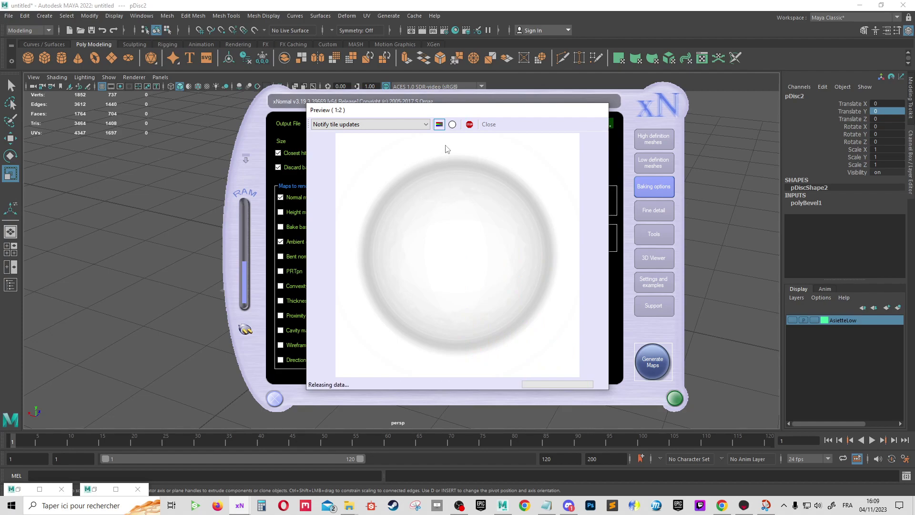
{"action": "left_click", "coordinate": [489, 124]}
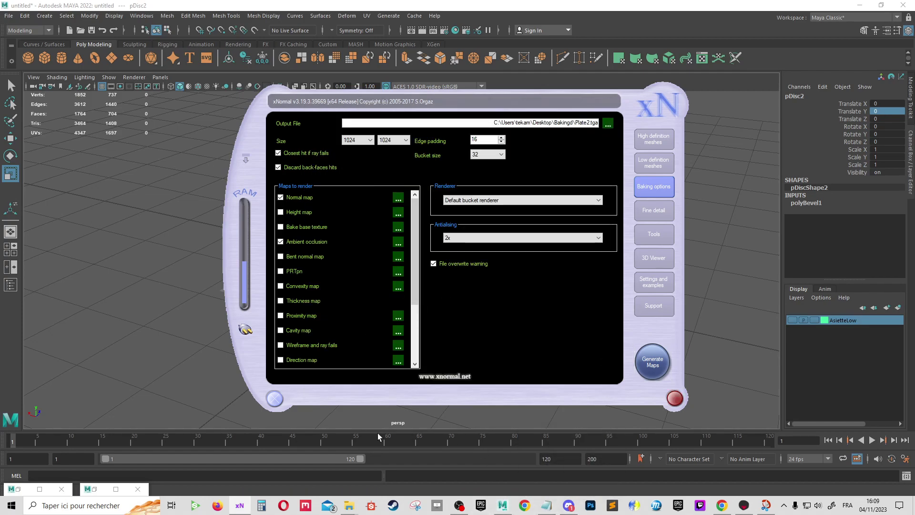
In Toolbag, delete the Default and Plate 2 materials
{"action": "left_click", "coordinate": [745, 507]}
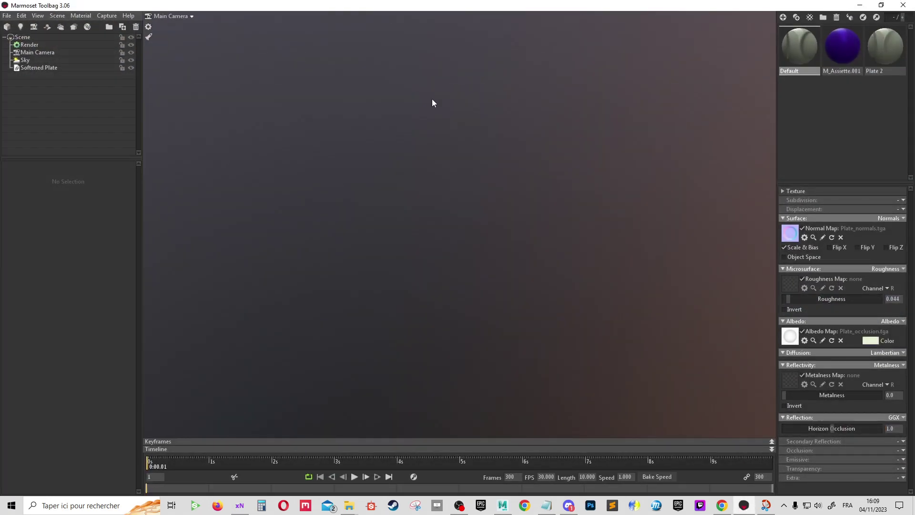
{"action": "right_click", "coordinate": [805, 44]}
{"action": "left_click", "coordinate": [822, 49]}
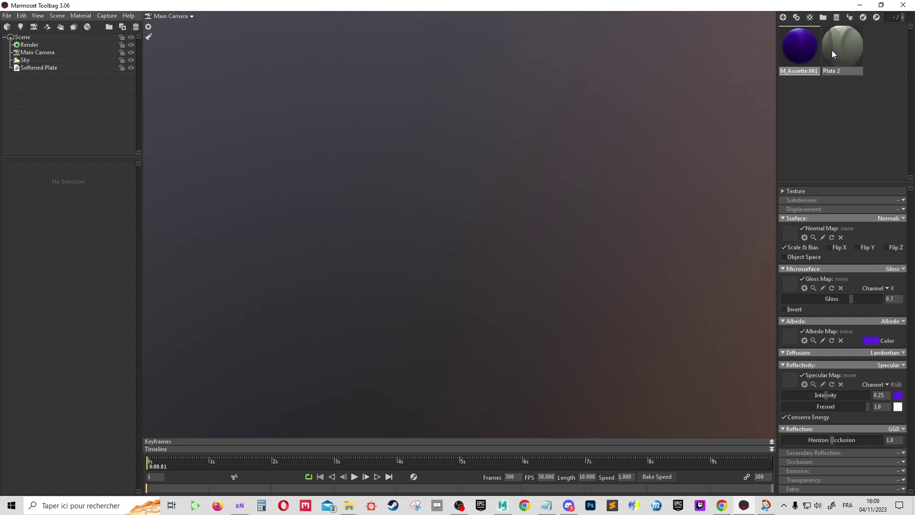
{"action": "right_click", "coordinate": [833, 48]}
{"action": "left_click", "coordinate": [850, 54]}
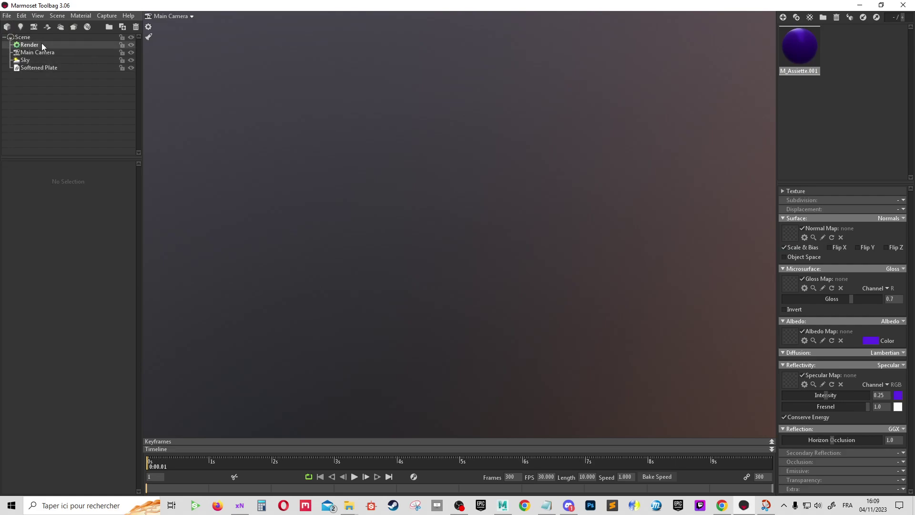
Import EX_85_Assiette2LOW from Bureau > Classe Dynamique > 04Novrecept
{"action": "left_click", "coordinate": [7, 29]}
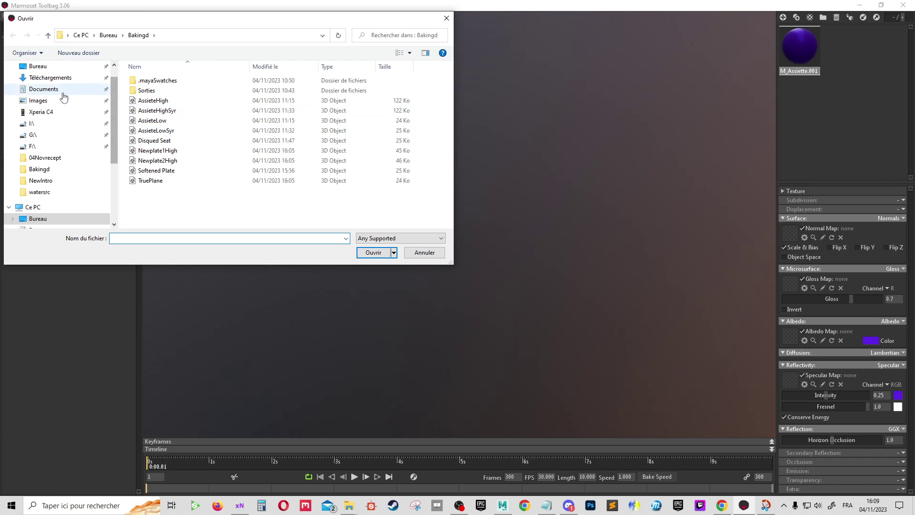
{"action": "left_click", "coordinate": [33, 65]}
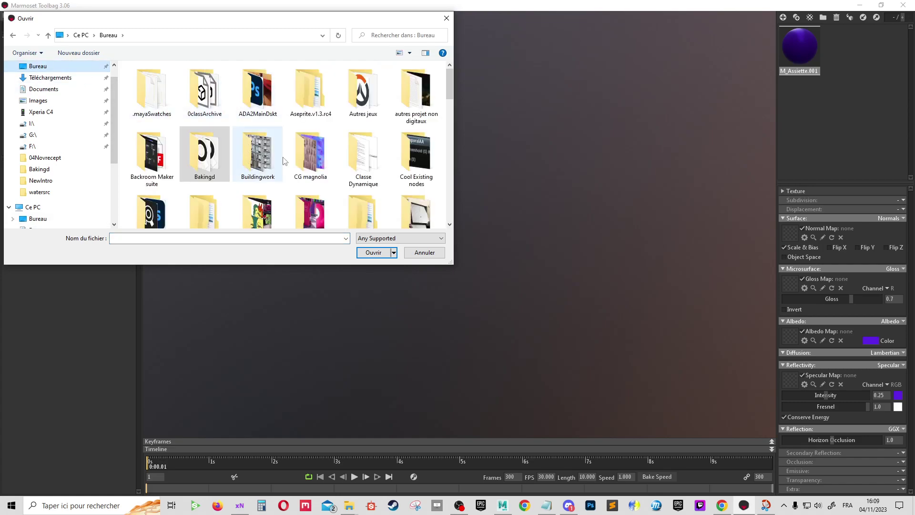
{"action": "scroll", "coordinate": [384, 159], "scroll_direction": "down", "scroll_amount": 1}
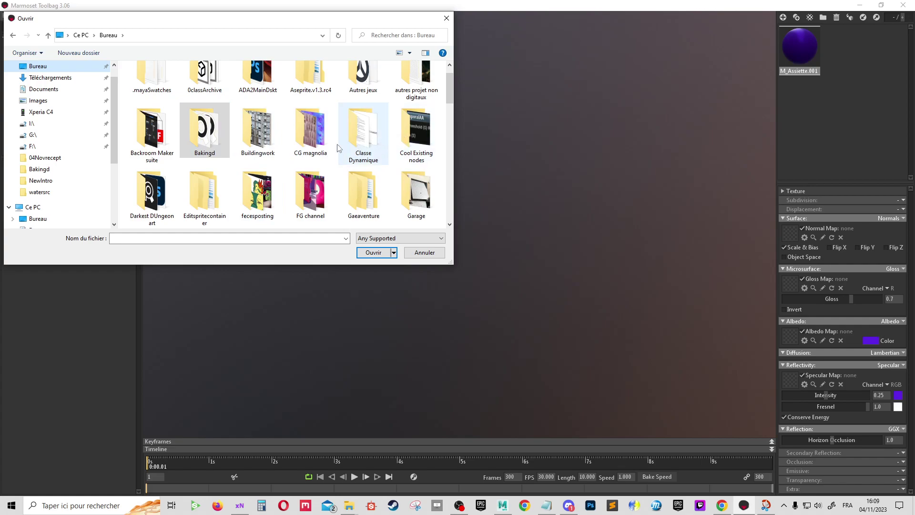
{"action": "double_click", "coordinate": [364, 138]}
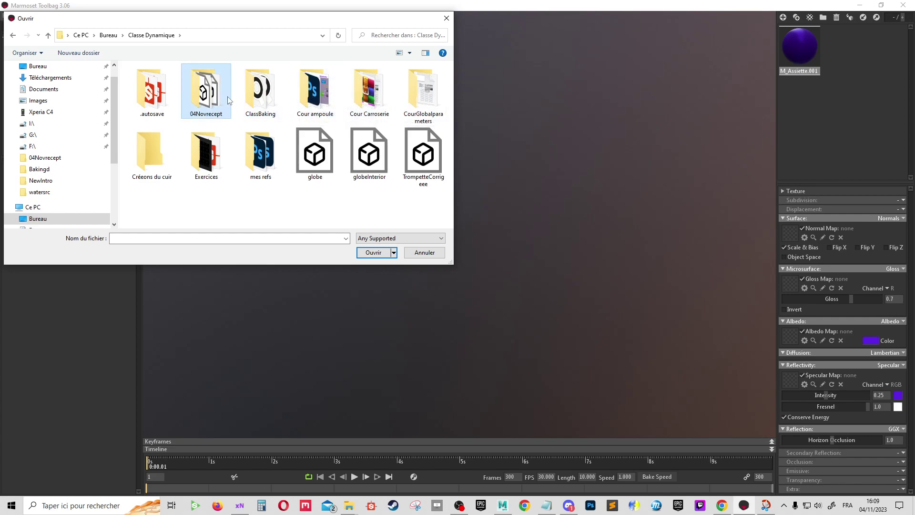
{"action": "double_click", "coordinate": [206, 93]}
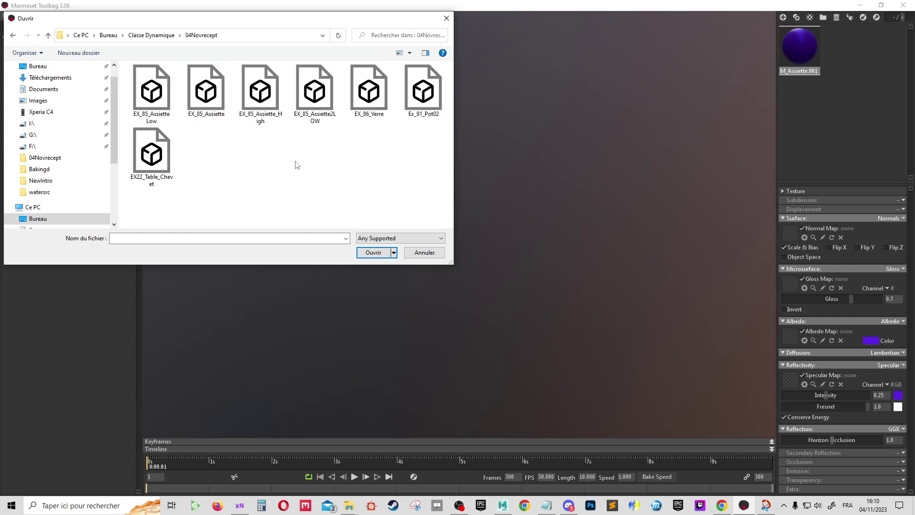
{"action": "double_click", "coordinate": [323, 117]}
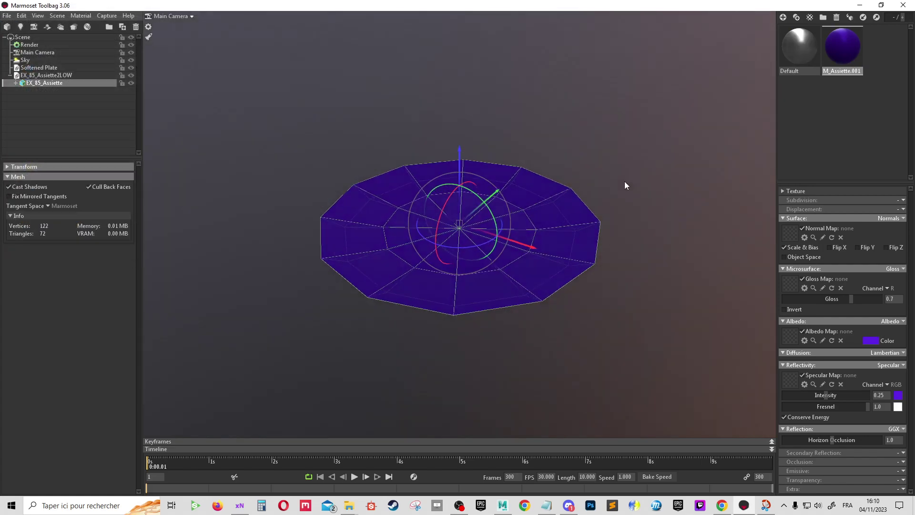
Create a new material beside Default and name it Assiete1
{"action": "mouse_move", "coordinate": [625, 185]}
{"action": "left_mouse_down"}
{"action": "mouse_move", "coordinate": [659, 99]}
{"action": "mouse_move", "coordinate": [528, 211]}
{"action": "left_mouse_up"}
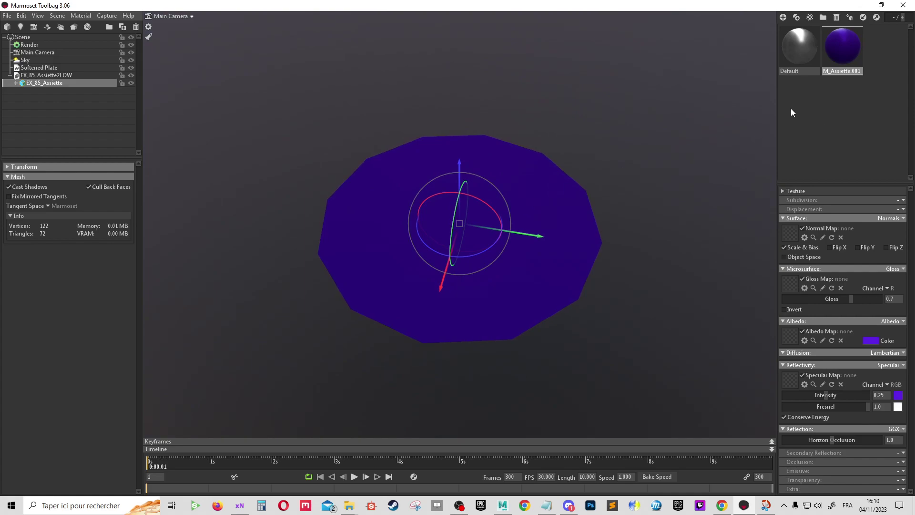
{"action": "left_click", "coordinate": [796, 58]}
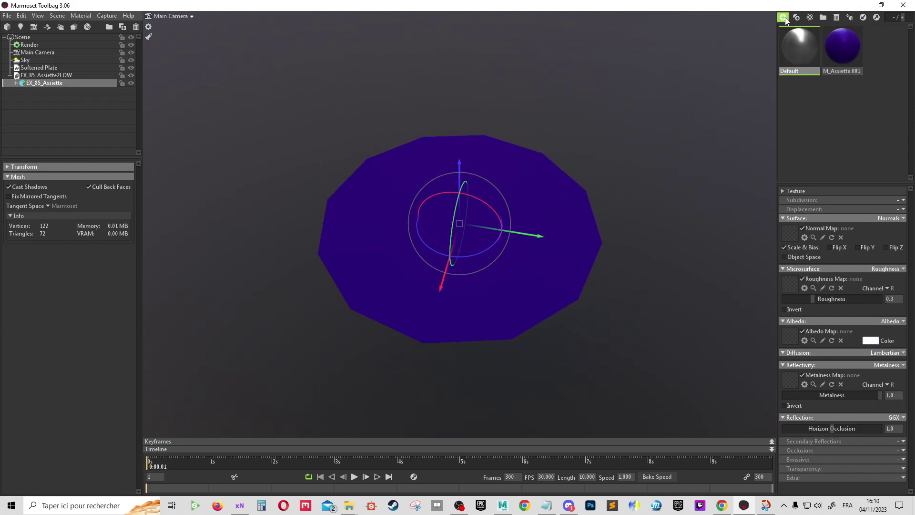
{"action": "left_click", "coordinate": [782, 17]}
{"action": "double_click", "coordinate": [885, 70]}
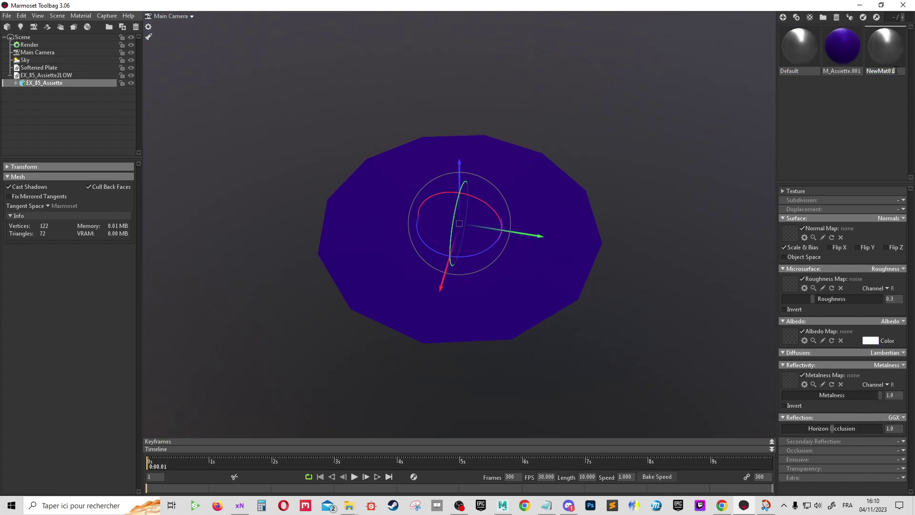
{"action": "type", "text": "Assiete1"}
{"action": "key", "text": "Return"}
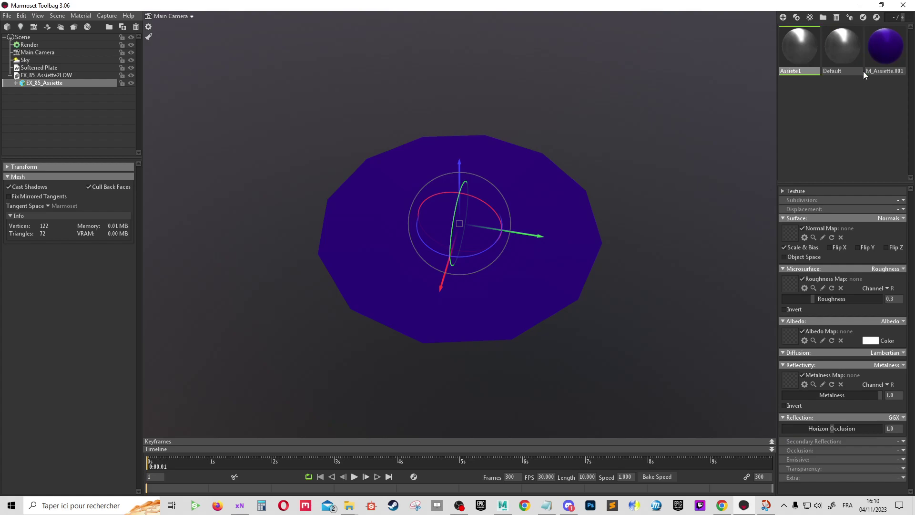
Give Assiete1 Bakingd/Plate1_normals.tga as normal map and apply it to the plate
{"action": "left_click", "coordinate": [792, 234]}
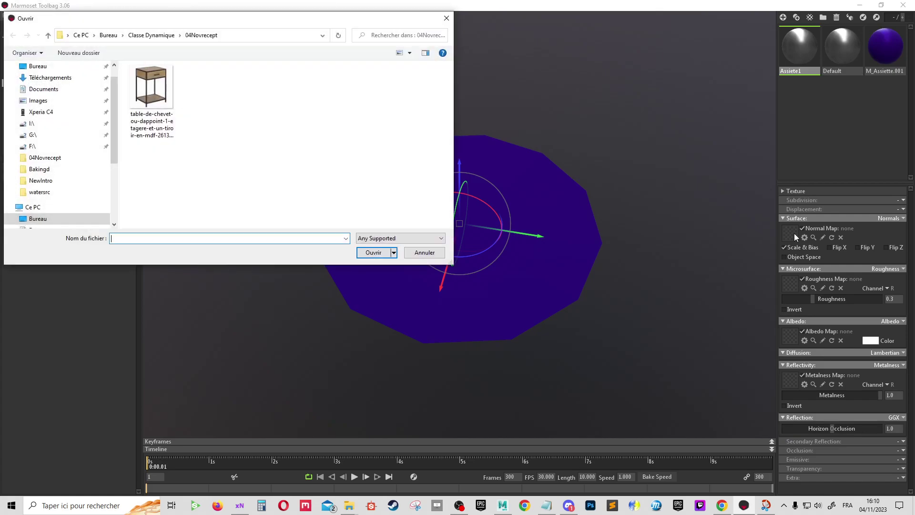
{"action": "left_click", "coordinate": [109, 36]}
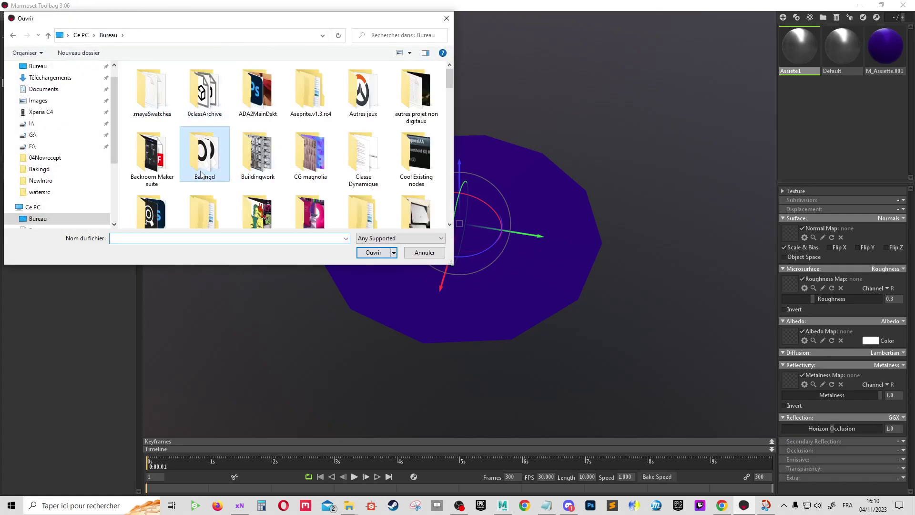
{"action": "double_click", "coordinate": [201, 174]}
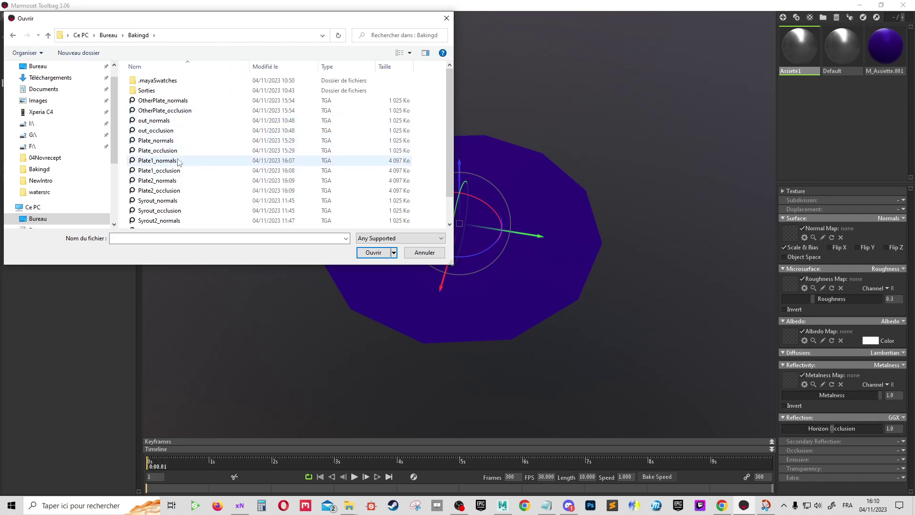
{"action": "double_click", "coordinate": [178, 161]}
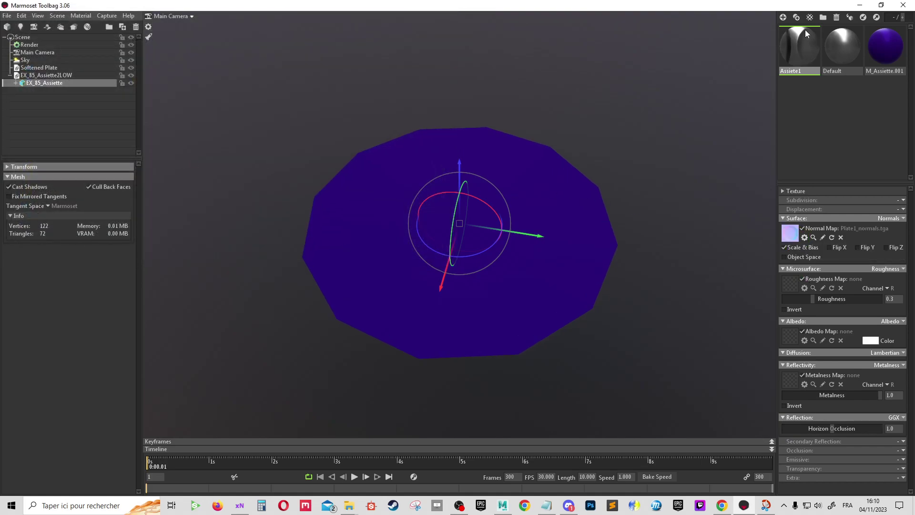
{"action": "left_click_drag", "start_coordinate": [805, 52], "coordinate": [562, 197]}
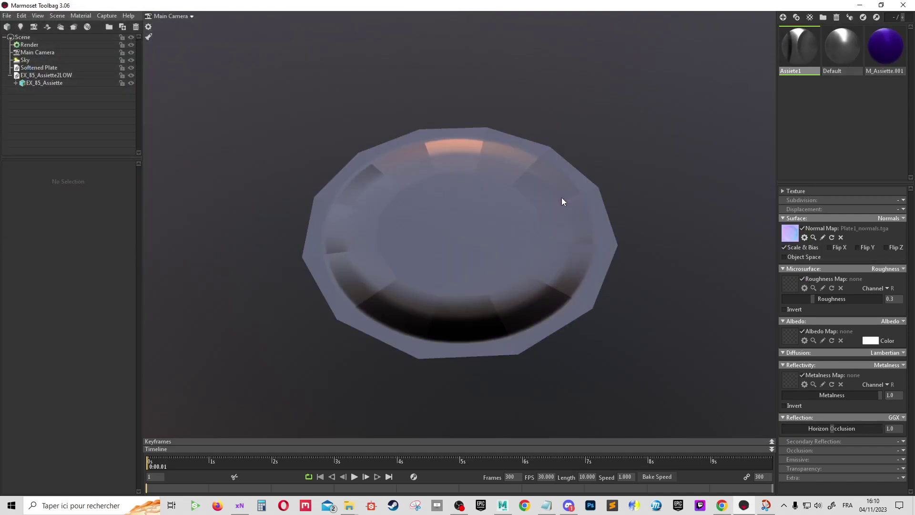
{"action": "left_click_drag", "start_coordinate": [668, 193], "coordinate": [419, 368]}
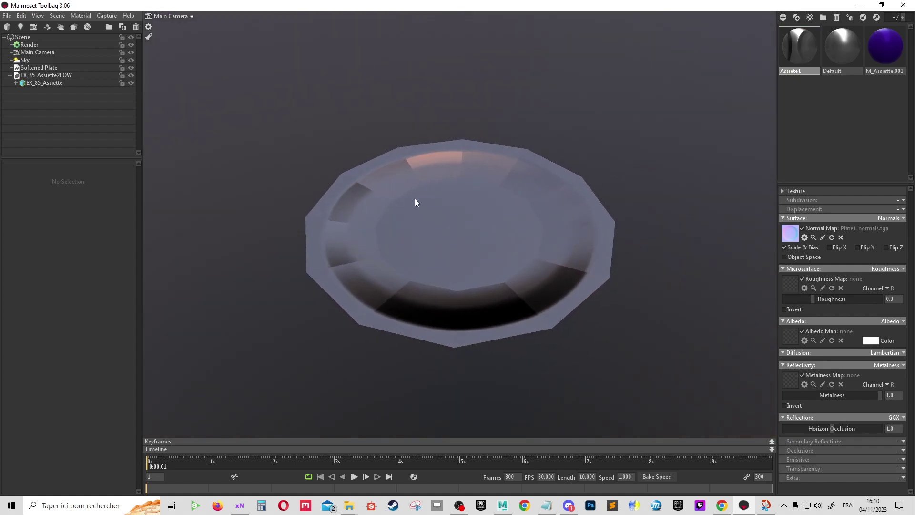
Load Plate1_occlusion.tga as the albedo map and inspect the plate's shading
{"action": "left_click", "coordinate": [793, 334]}
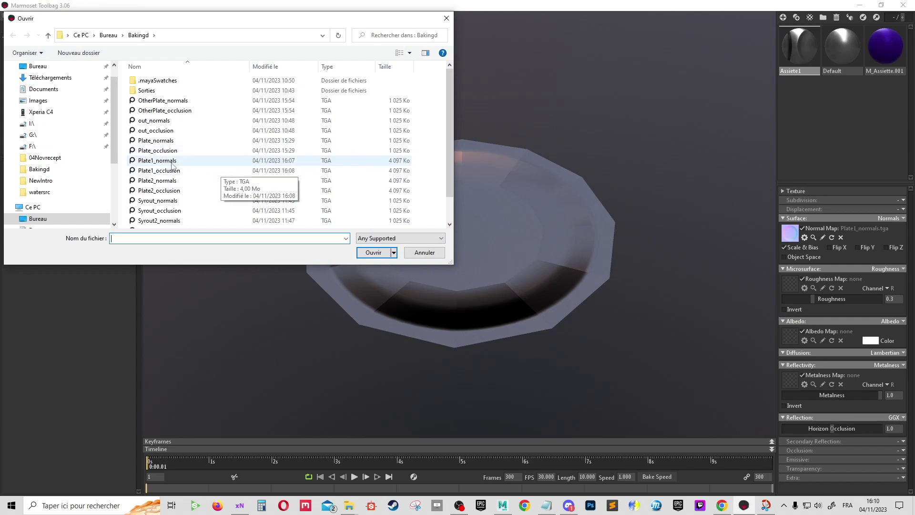
{"action": "double_click", "coordinate": [173, 170]}
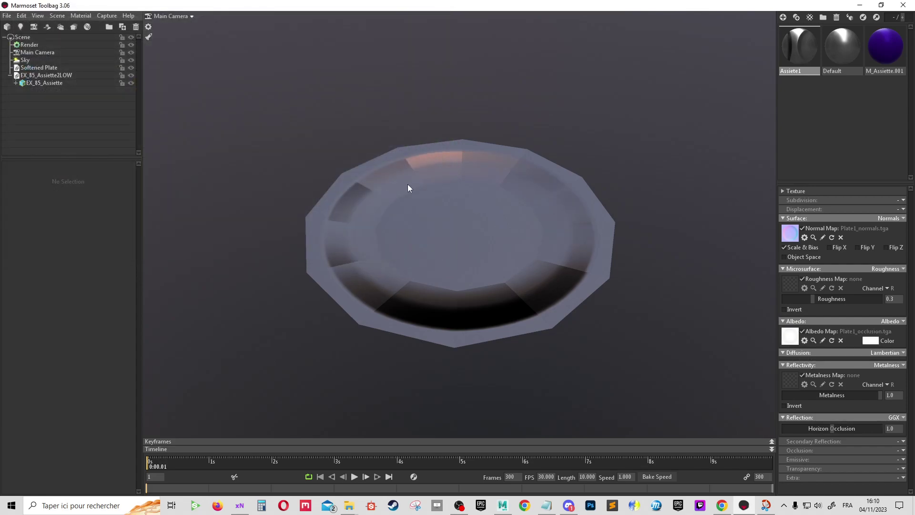
{"action": "mouse_move", "coordinate": [408, 184]}
{"action": "left_mouse_down"}
{"action": "mouse_move", "coordinate": [427, 202]}
{"action": "mouse_move", "coordinate": [568, 210]}
{"action": "mouse_move", "coordinate": [613, 305]}
{"action": "mouse_move", "coordinate": [536, 217]}
{"action": "mouse_move", "coordinate": [384, 200]}
{"action": "mouse_move", "coordinate": [548, 217]}
{"action": "mouse_move", "coordinate": [431, 210]}
{"action": "mouse_move", "coordinate": [399, 242]}
{"action": "mouse_move", "coordinate": [309, 260]}
{"action": "left_mouse_up"}
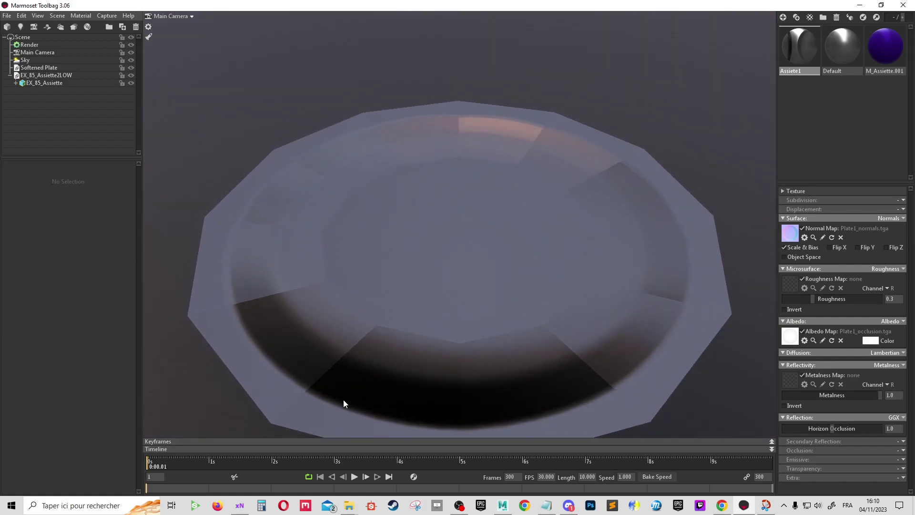
{"action": "mouse_move", "coordinate": [620, 287]}
{"action": "left_mouse_down"}
{"action": "mouse_move", "coordinate": [705, 239]}
{"action": "mouse_move", "coordinate": [847, 277]}
{"action": "mouse_move", "coordinate": [844, 334]}
{"action": "left_mouse_up"}
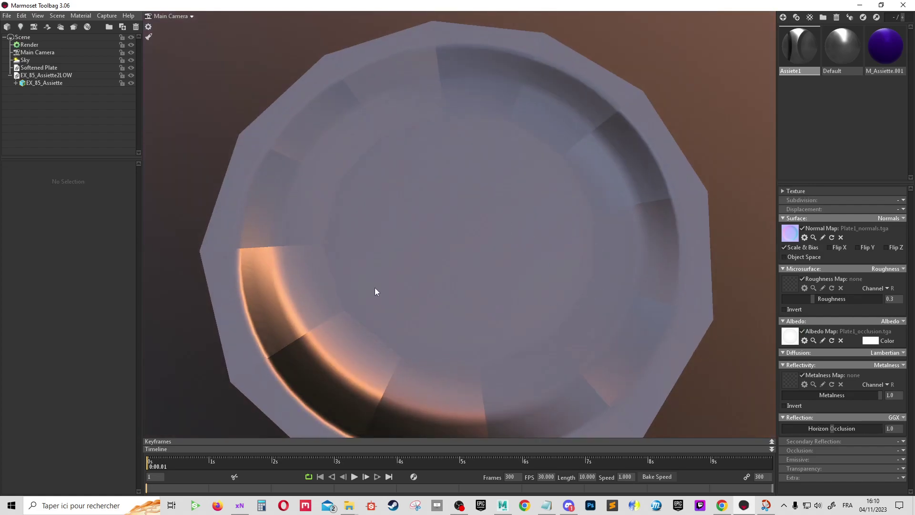
{"action": "mouse_move", "coordinate": [375, 292]}
{"action": "left_mouse_down"}
{"action": "mouse_move", "coordinate": [453, 236]}
{"action": "mouse_move", "coordinate": [470, 208]}
{"action": "mouse_move", "coordinate": [473, 283]}
{"action": "left_mouse_up"}
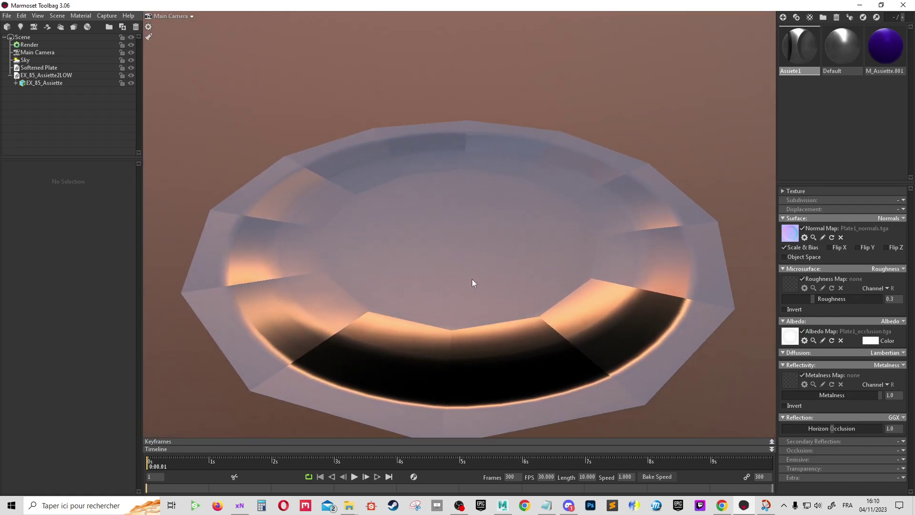
In Maya, import EX_85_Assiette2LOW.fbx from the 04Novrecept folder
{"action": "left_click", "coordinate": [503, 505]}
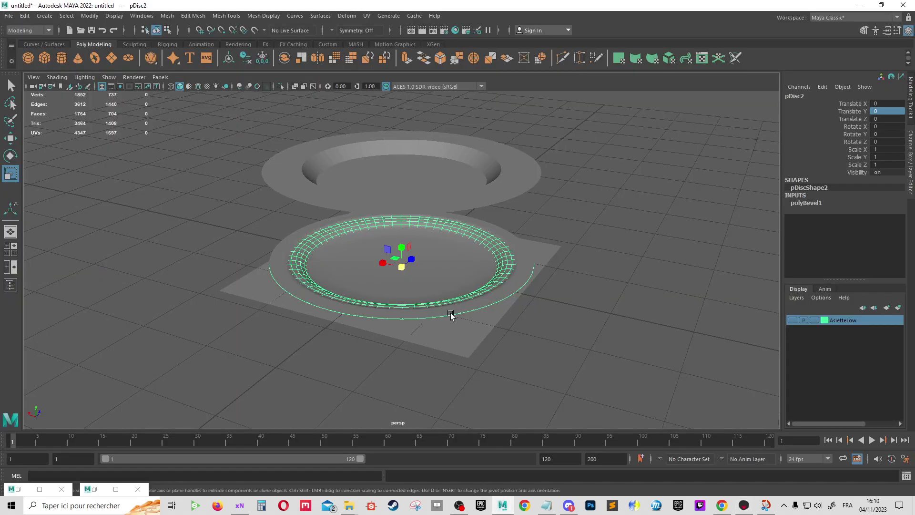
{"action": "left_click", "coordinate": [560, 241]}
{"action": "scroll", "coordinate": [477, 281], "scroll_direction": "up", "scroll_amount": 1}
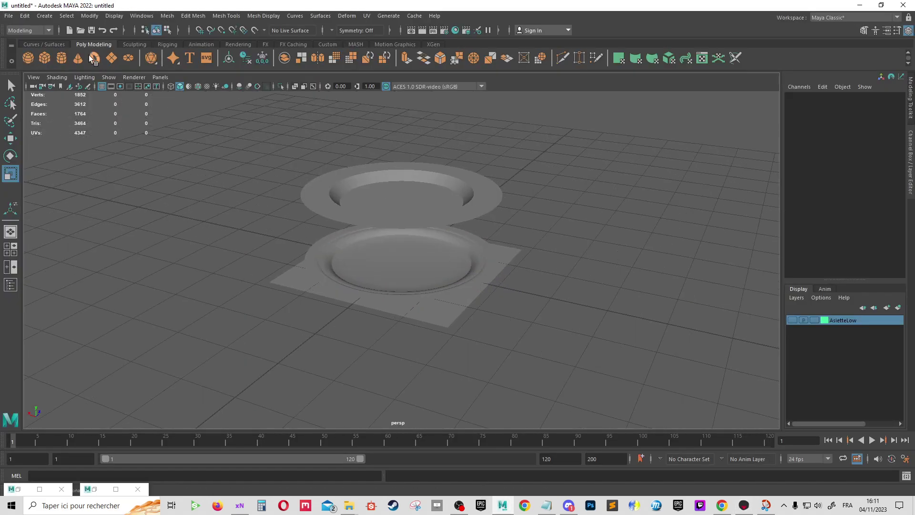
{"action": "left_click", "coordinate": [8, 15]}
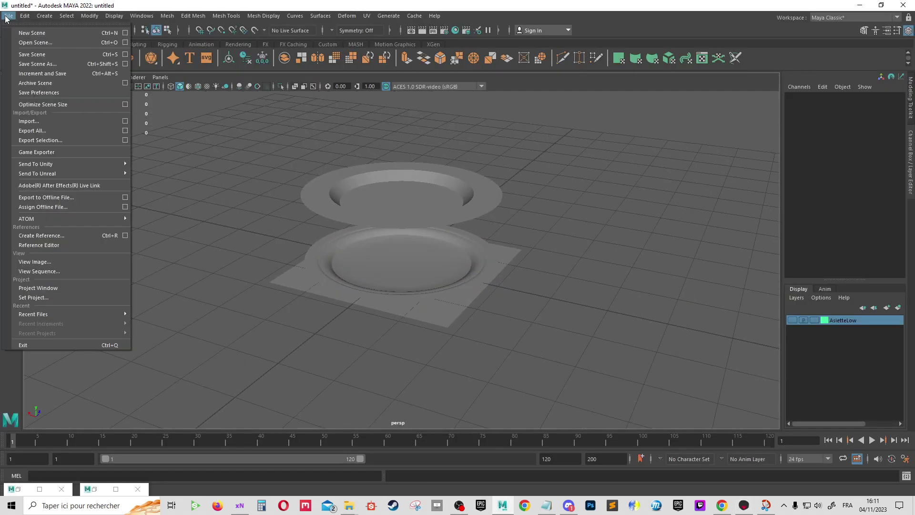
{"action": "left_click", "coordinate": [33, 121]}
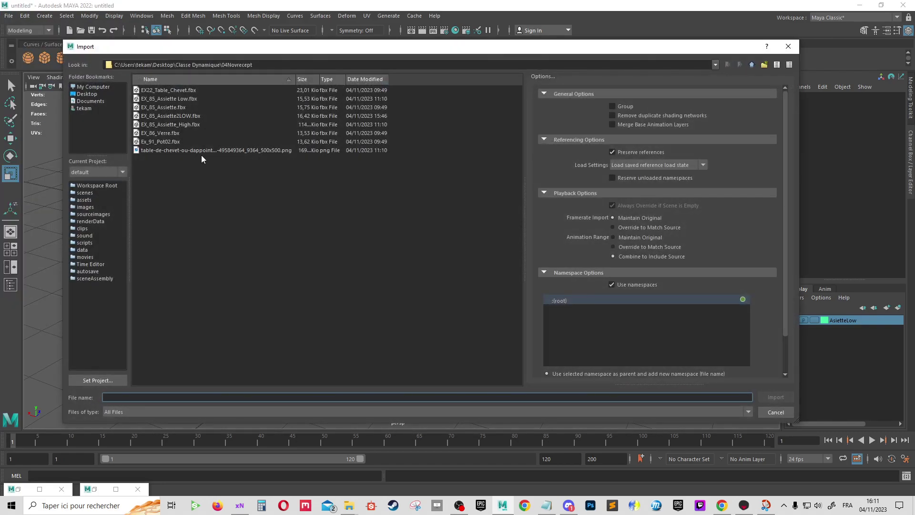
{"action": "double_click", "coordinate": [180, 117]}
Show the AsietteLow layer and delete the old blue low-poly plate
{"action": "scroll", "coordinate": [448, 251], "scroll_direction": "down", "scroll_amount": 3}
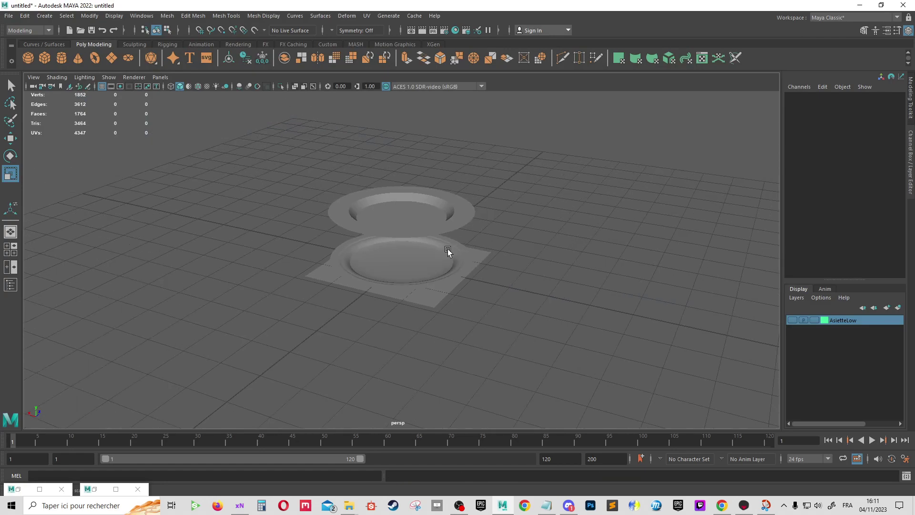
{"action": "scroll", "coordinate": [450, 252], "scroll_direction": "down", "scroll_amount": 5}
{"action": "scroll", "coordinate": [451, 252], "scroll_direction": "up", "scroll_amount": 3}
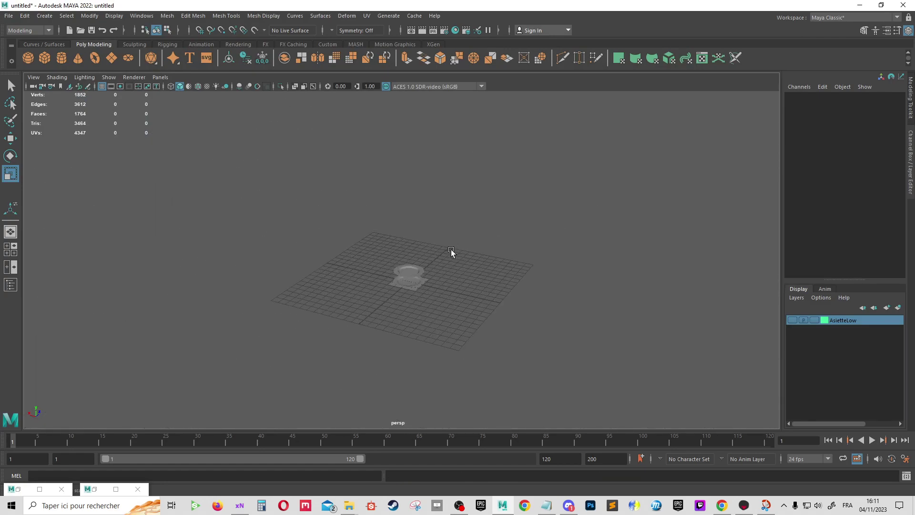
{"action": "scroll", "coordinate": [451, 250], "scroll_direction": "up", "scroll_amount": 4}
{"action": "scroll", "coordinate": [553, 268], "scroll_direction": "up", "scroll_amount": 2}
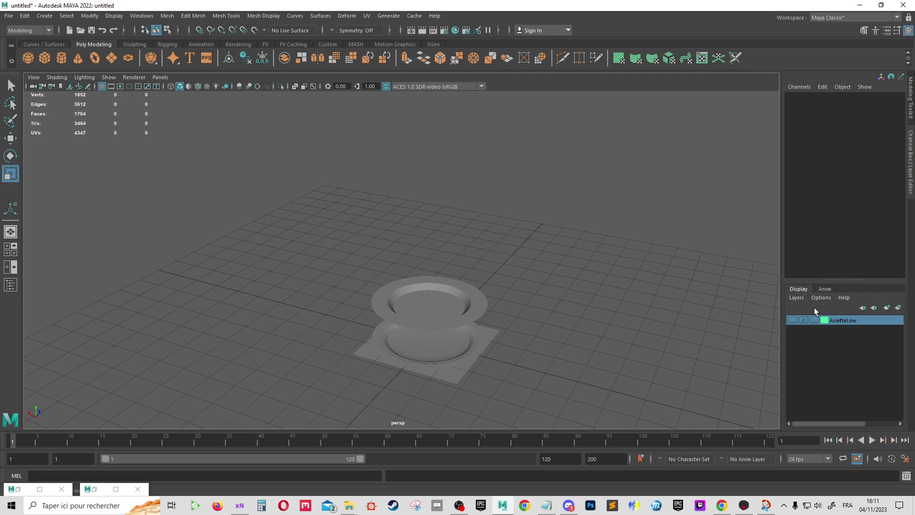
{"action": "left_click", "coordinate": [791, 320]}
{"action": "scroll", "coordinate": [558, 247], "scroll_direction": "down", "scroll_amount": 3}
{"action": "scroll", "coordinate": [530, 256], "scroll_direction": "down", "scroll_amount": 3}
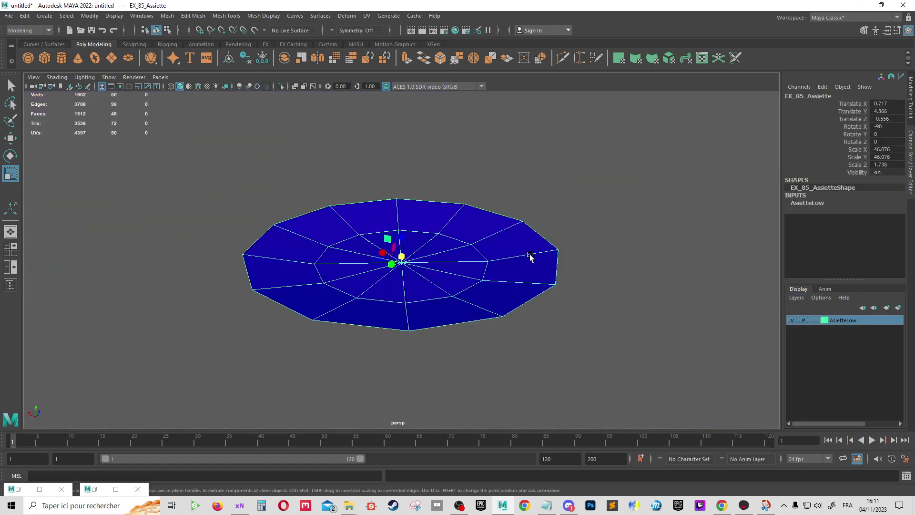
{"action": "key", "text": "Delete"}
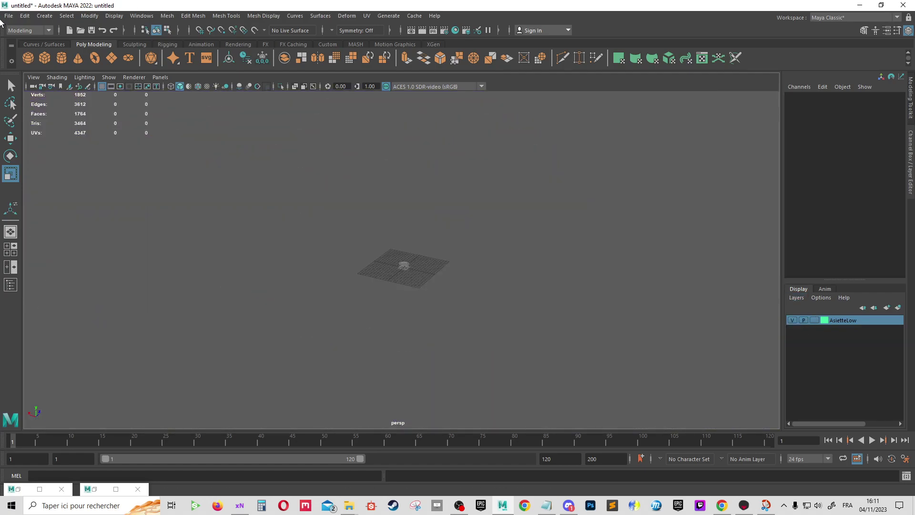
Import the low-poly plate FBX into the scene again
{"action": "left_click", "coordinate": [8, 16]}
{"action": "left_click", "coordinate": [30, 121]}
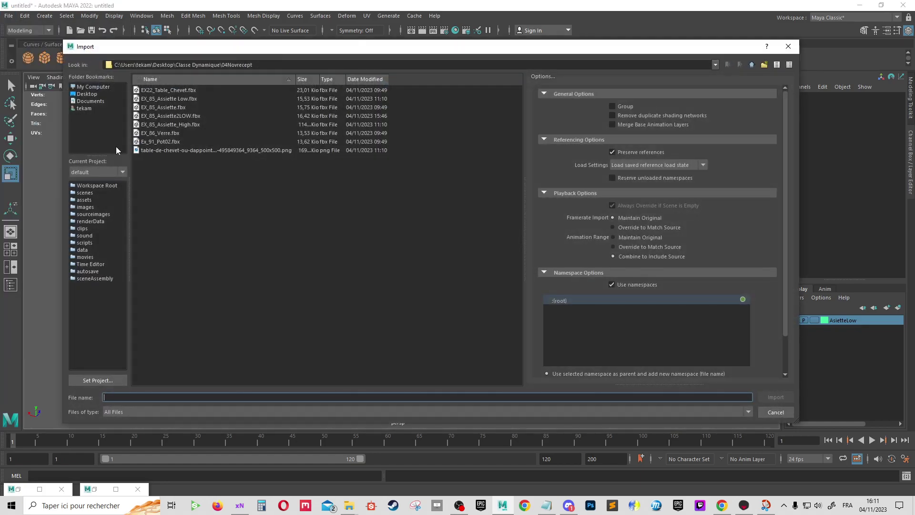
{"action": "left_click", "coordinate": [162, 134]}
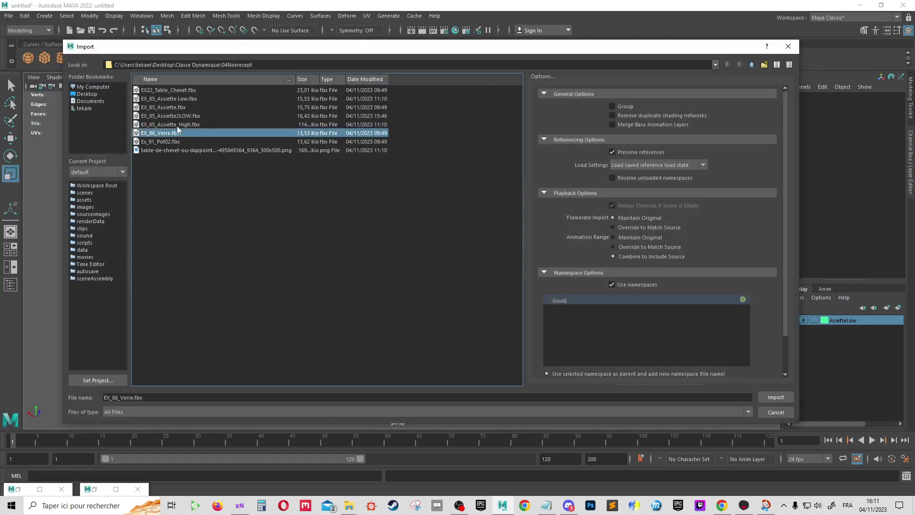
{"action": "left_click", "coordinate": [177, 125]}
{"action": "double_click", "coordinate": [164, 107]}
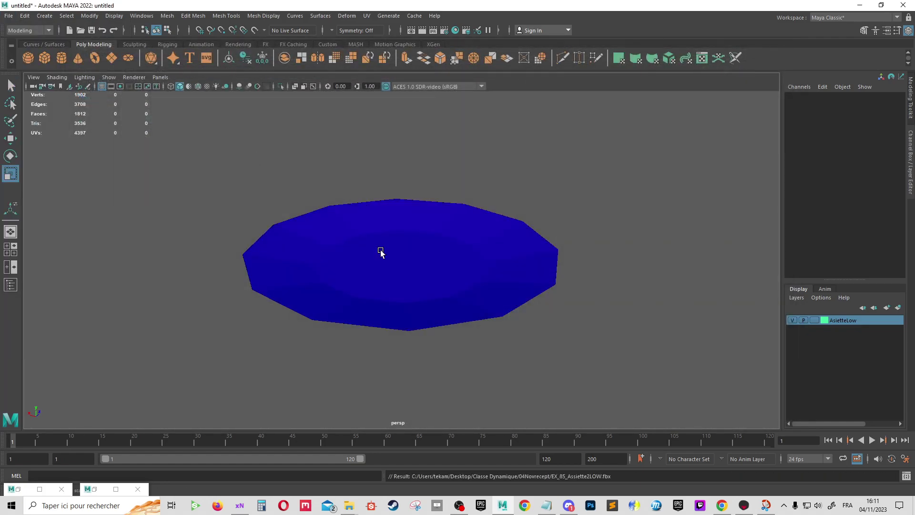
Select the blue plate and soften all its edges
{"action": "scroll", "coordinate": [453, 270], "scroll_direction": "down", "scroll_amount": 5}
{"action": "scroll", "coordinate": [564, 174], "scroll_direction": "up", "scroll_amount": 5}
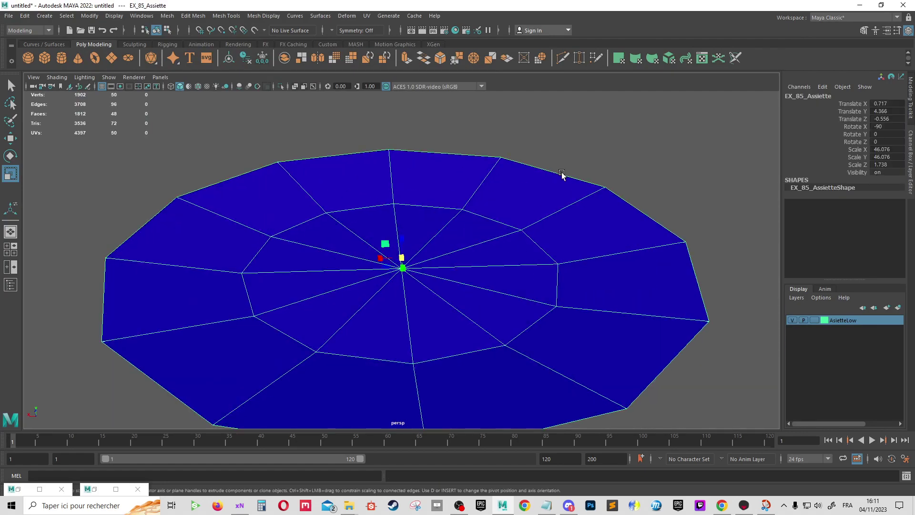
{"action": "left_click", "coordinate": [631, 168]}
{"action": "left_click_drag", "start_coordinate": [631, 169], "coordinate": [613, 225], "text": "alt"}
{"action": "scroll", "coordinate": [505, 212], "scroll_direction": "up", "scroll_amount": 3}
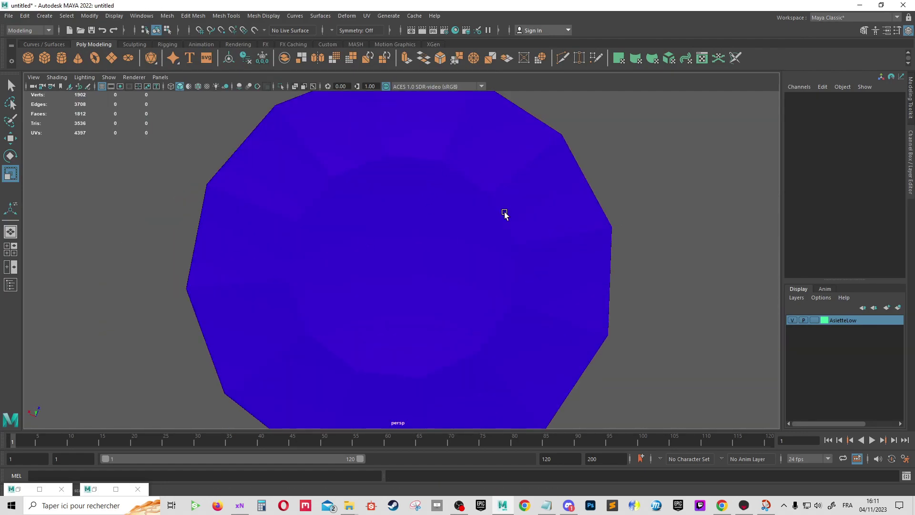
{"action": "left_click_drag", "start_coordinate": [313, 300], "coordinate": [337, 243], "text": "alt"}
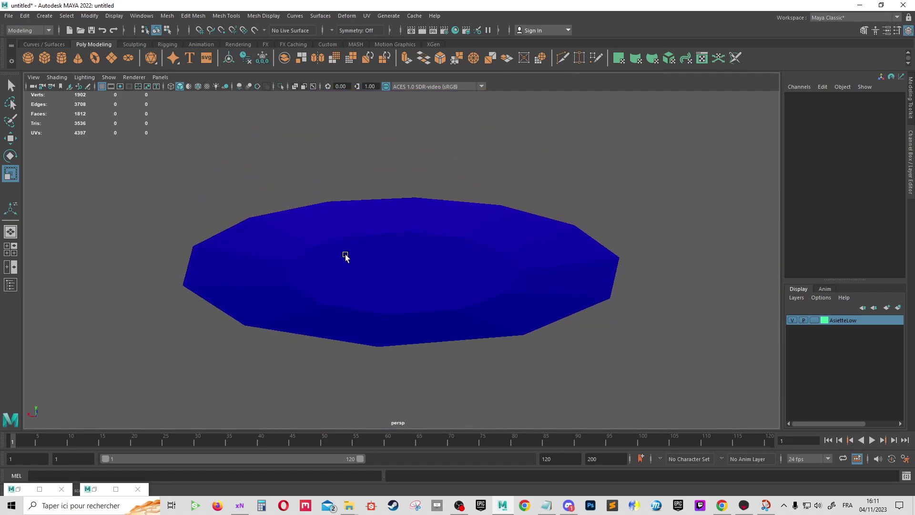
{"action": "left_click", "coordinate": [420, 257]}
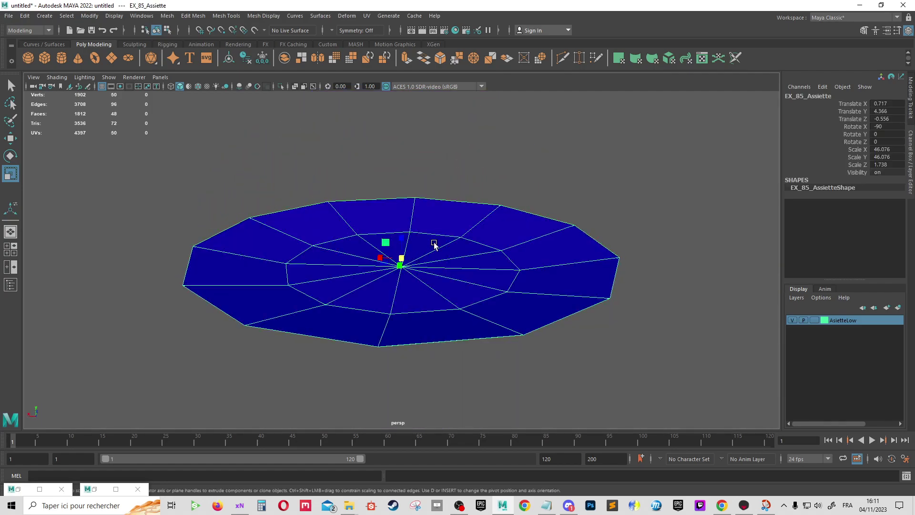
{"action": "mouse_move", "coordinate": [434, 243]}
{"action": "right_mouse_down", "text": "shift"}
{"action": "mouse_move", "coordinate": [513, 262]}
{"action": "mouse_move", "coordinate": [524, 251]}
{"action": "right_mouse_up", "text": "shift"}
{"action": "left_click", "coordinate": [527, 178]}
Orbit around the plate to check its smooth shading
{"action": "left_click_drag", "start_coordinate": [527, 178], "coordinate": [580, 210], "text": "alt"}
{"action": "scroll", "coordinate": [548, 277], "scroll_direction": "up", "scroll_amount": 3}
{"action": "mouse_move", "coordinate": [548, 278]}
{"action": "left_mouse_down", "text": "alt"}
{"action": "mouse_move", "coordinate": [493, 281]}
{"action": "mouse_move", "coordinate": [488, 213]}
{"action": "mouse_move", "coordinate": [499, 272]}
{"action": "mouse_move", "coordinate": [649, 235]}
{"action": "mouse_move", "coordinate": [672, 243]}
{"action": "mouse_move", "coordinate": [301, 279]}
{"action": "mouse_move", "coordinate": [447, 290]}
{"action": "mouse_move", "coordinate": [339, 284]}
{"action": "left_mouse_up", "text": "alt"}
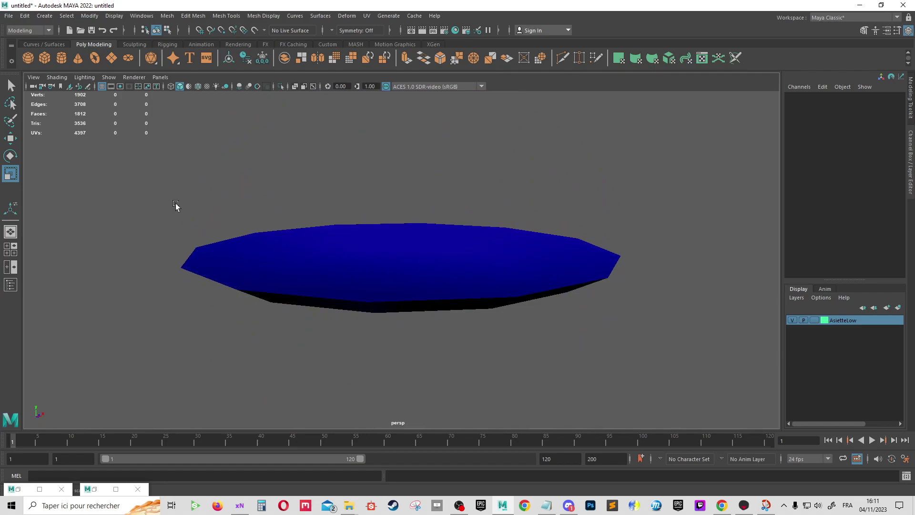
{"action": "left_click_drag", "start_coordinate": [520, 324], "coordinate": [594, 284], "text": "alt"}
{"action": "scroll", "coordinate": [524, 238], "scroll_direction": "up", "scroll_amount": 2}
{"action": "mouse_move", "coordinate": [536, 285]}
{"action": "left_mouse_down", "text": "alt"}
{"action": "mouse_move", "coordinate": [516, 199]}
{"action": "mouse_move", "coordinate": [396, 198]}
{"action": "left_mouse_up", "text": "alt"}
Export the selected plate over Softened Plate.fbx and return to Marmoset Toolbag
{"action": "left_click", "coordinate": [439, 250]}
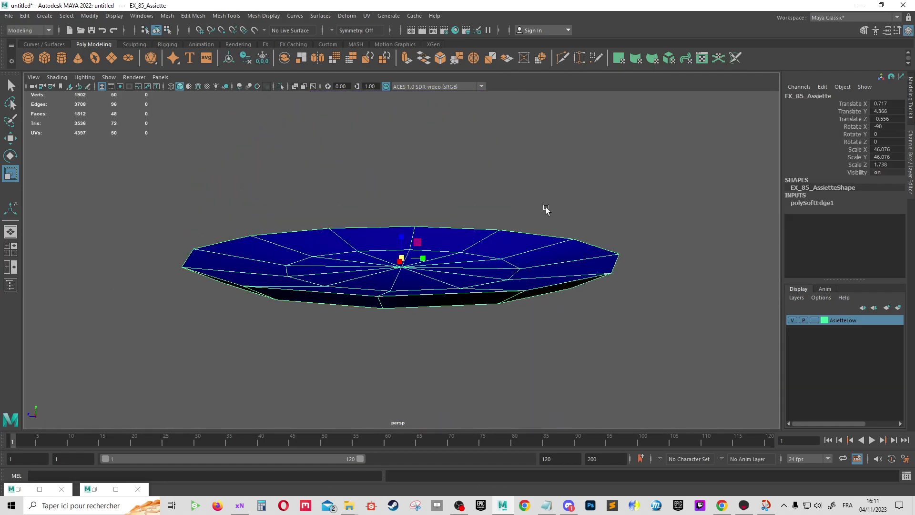
{"action": "left_click", "coordinate": [7, 16]}
{"action": "left_click", "coordinate": [48, 140]}
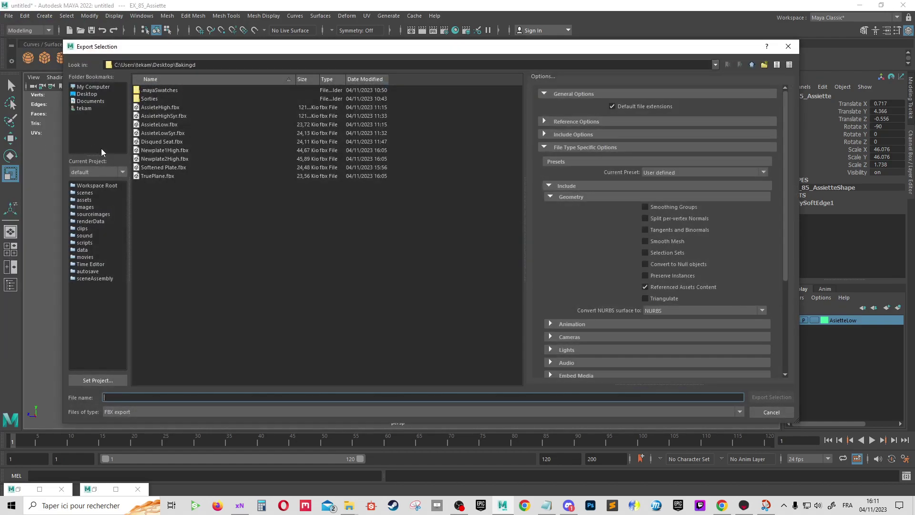
{"action": "left_click", "coordinate": [156, 169]}
{"action": "double_click", "coordinate": [156, 171]}
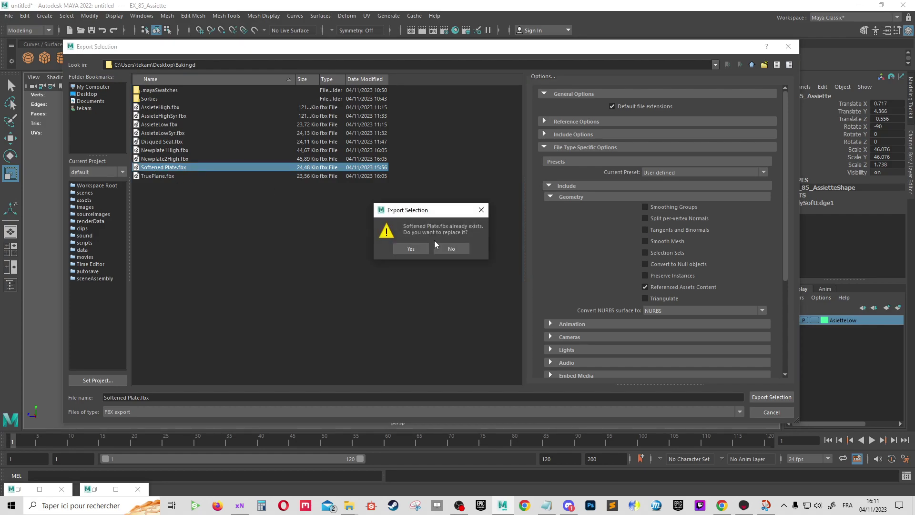
{"action": "left_click", "coordinate": [410, 249]}
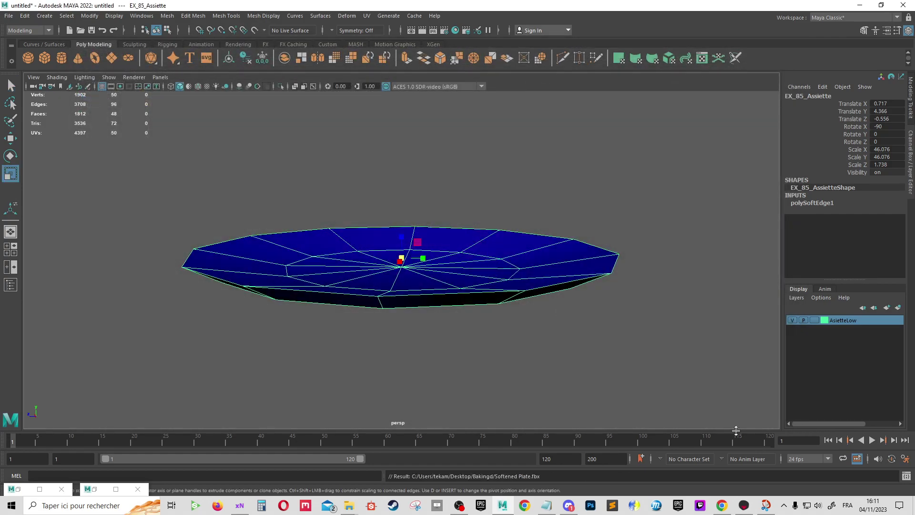
{"action": "left_click", "coordinate": [743, 506]}
{"action": "left_click", "coordinate": [492, 232]}
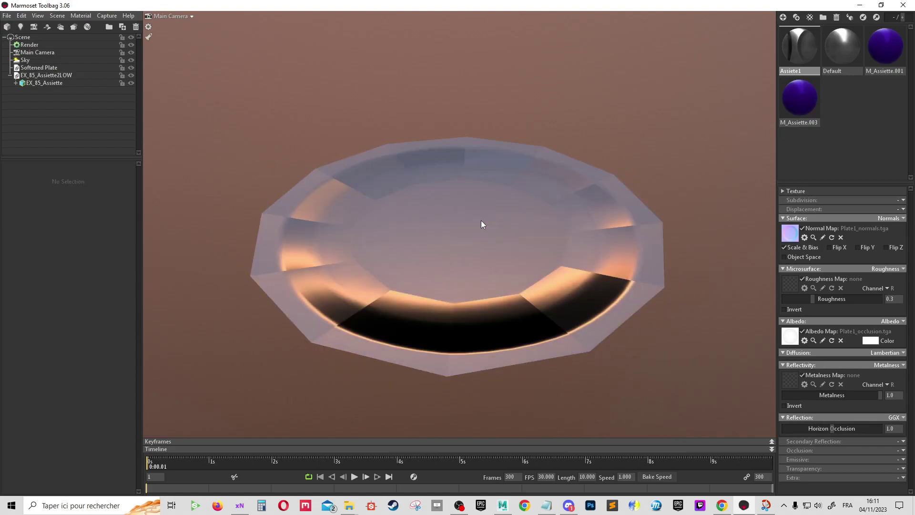
Delete the old EX_85_Assiette plate and import Softened Plate.fbx
{"action": "left_click", "coordinate": [481, 220]}
{"action": "key", "text": "Delete"}
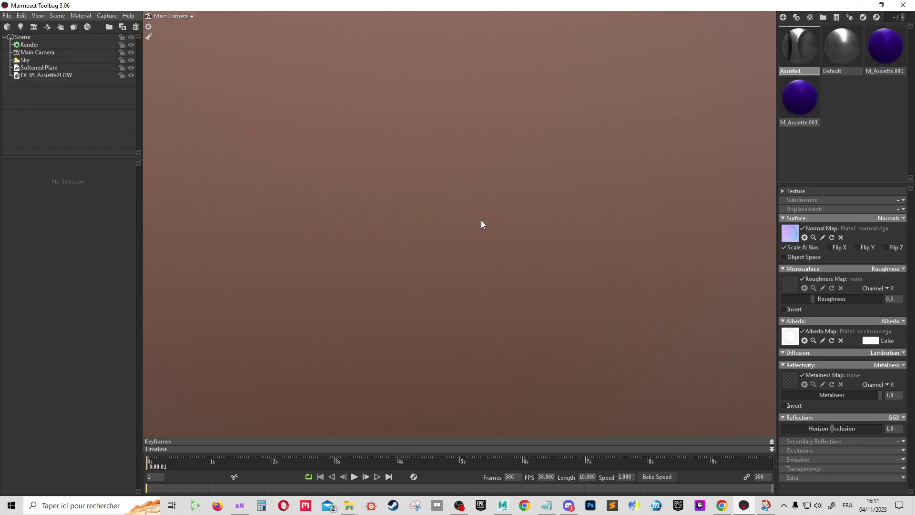
{"action": "left_click", "coordinate": [6, 27]}
{"action": "double_click", "coordinate": [162, 171]}
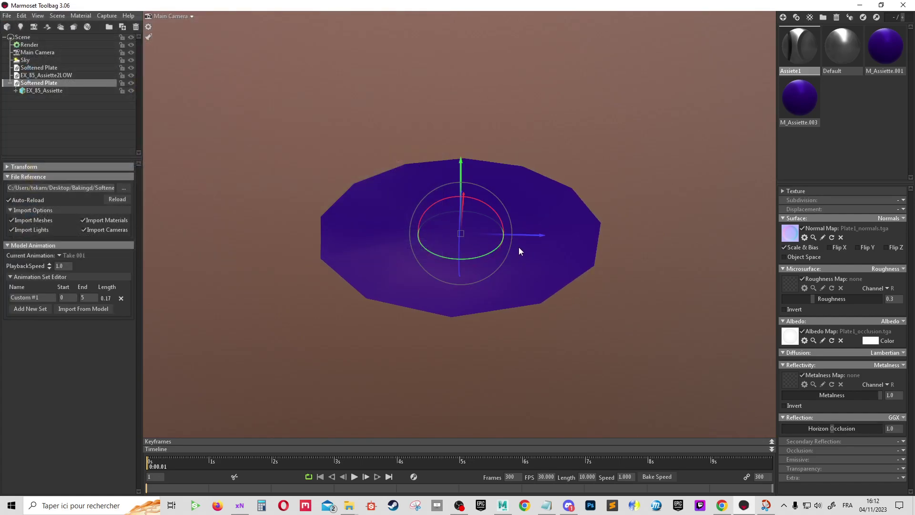
{"action": "mouse_move", "coordinate": [609, 279]}
{"action": "left_mouse_down"}
{"action": "mouse_move", "coordinate": [368, 241]}
{"action": "mouse_move", "coordinate": [364, 259]}
{"action": "left_mouse_up"}
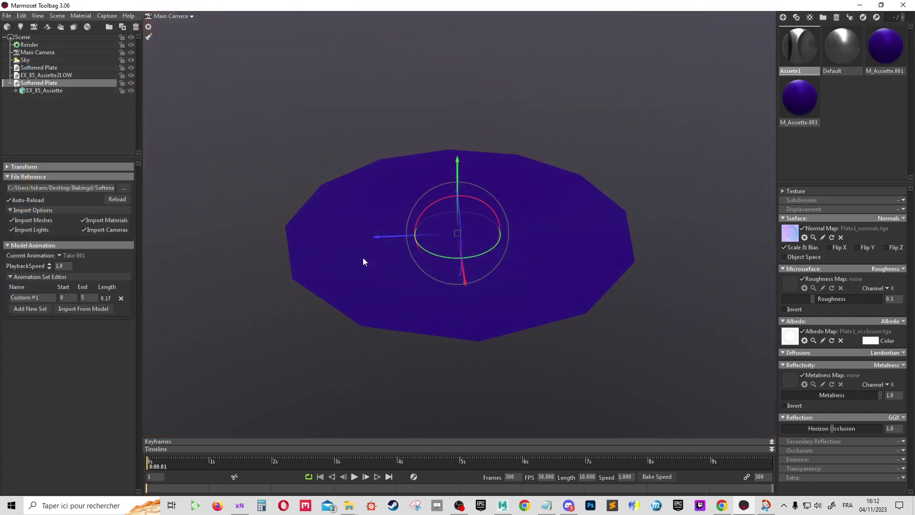
{"action": "scroll", "coordinate": [621, 144], "scroll_direction": "up", "scroll_amount": 2}
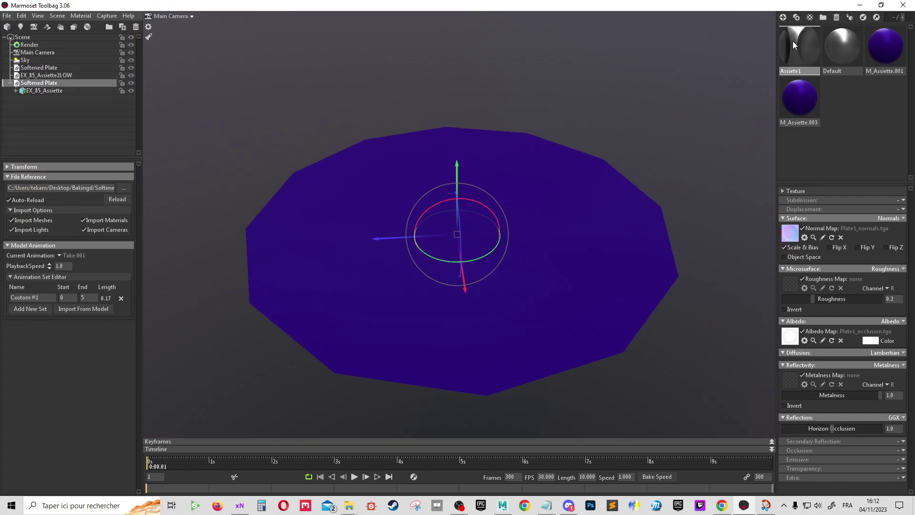
Apply the Assiete1 material to Softened Plate and inspect the baked shading
{"action": "left_click_drag", "start_coordinate": [793, 41], "coordinate": [514, 199]}
{"action": "scroll", "coordinate": [553, 219], "scroll_direction": "up", "scroll_amount": 2}
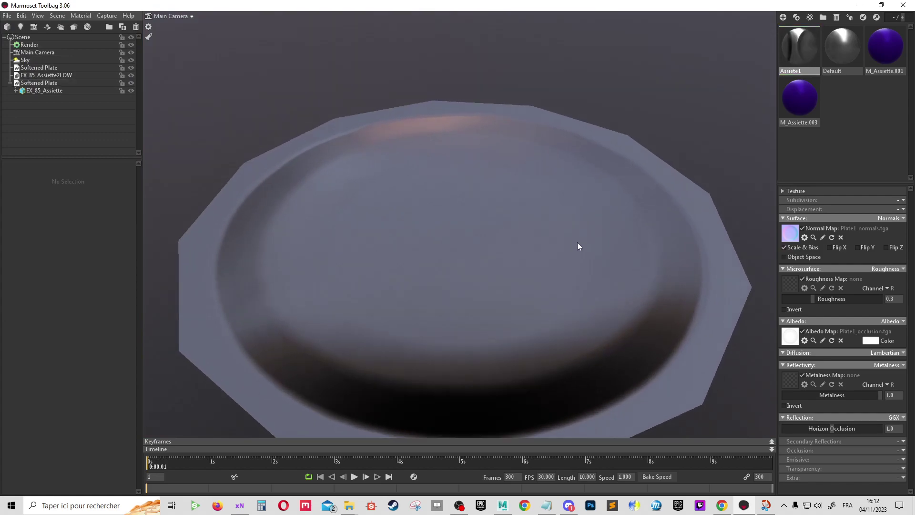
{"action": "mouse_move", "coordinate": [577, 244]}
{"action": "left_mouse_down"}
{"action": "mouse_move", "coordinate": [579, 330]}
{"action": "mouse_move", "coordinate": [551, 278]}
{"action": "mouse_move", "coordinate": [213, 195]}
{"action": "left_mouse_up"}
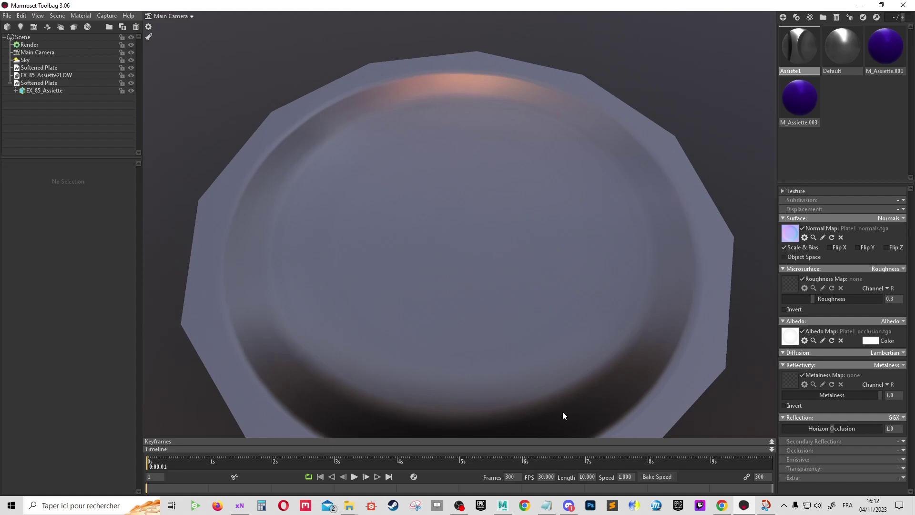
{"action": "left_click_drag", "start_coordinate": [562, 414], "coordinate": [516, 337]}
{"action": "left_click", "coordinate": [441, 306]}
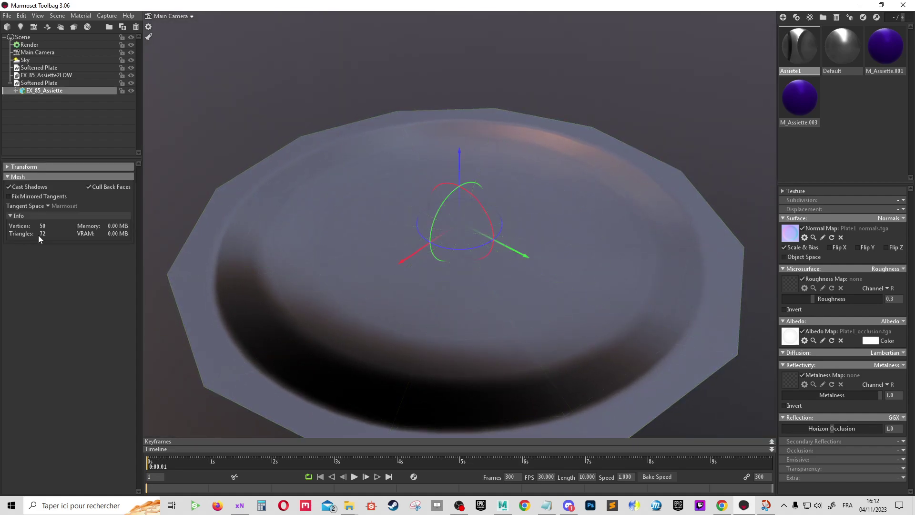
{"action": "mouse_move", "coordinate": [220, 247]}
{"action": "left_mouse_down"}
{"action": "mouse_move", "coordinate": [590, 257]}
{"action": "mouse_move", "coordinate": [645, 230]}
{"action": "mouse_move", "coordinate": [555, 227]}
{"action": "mouse_move", "coordinate": [595, 287]}
{"action": "left_mouse_up"}
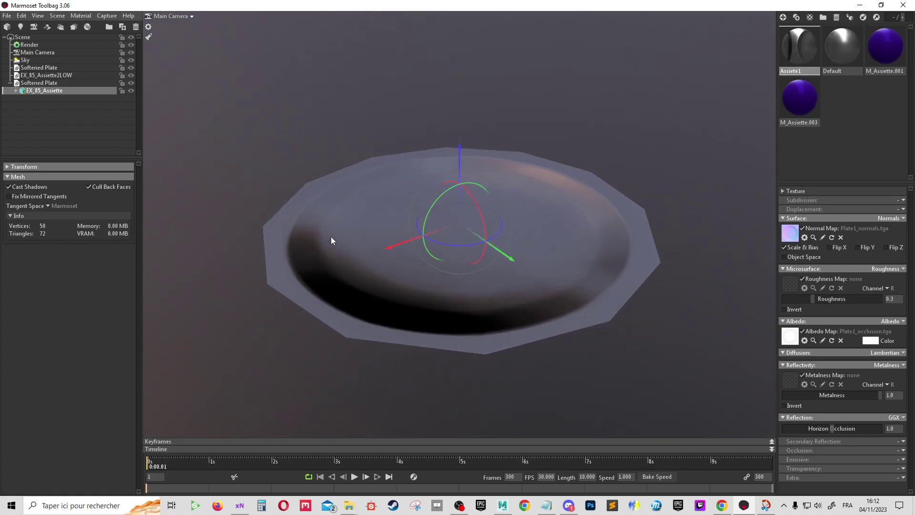
{"action": "scroll", "coordinate": [501, 254], "scroll_direction": "down", "scroll_amount": 3}
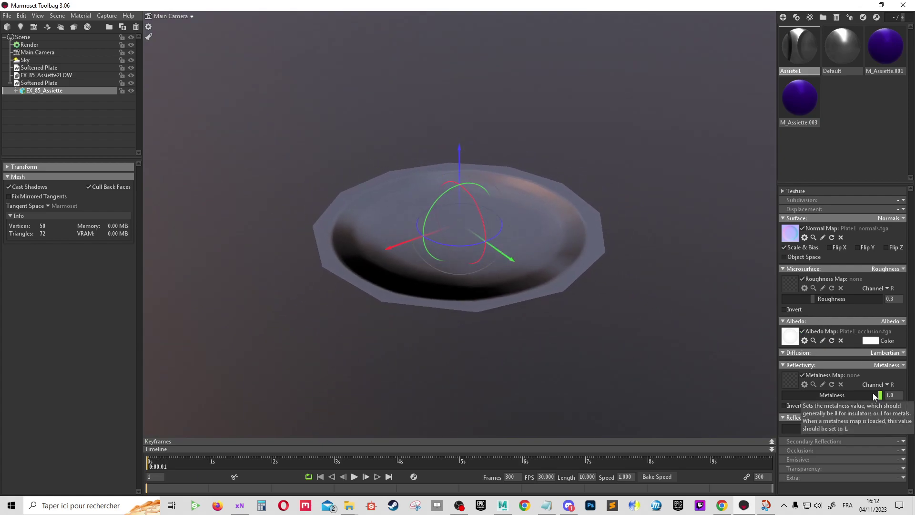
Set Assiete1's metalness to 0 and lower roughness to about 0.064
{"action": "left_click_drag", "start_coordinate": [873, 393], "coordinate": [684, 400]}
{"action": "scroll", "coordinate": [487, 293], "scroll_direction": "up", "scroll_amount": 2}
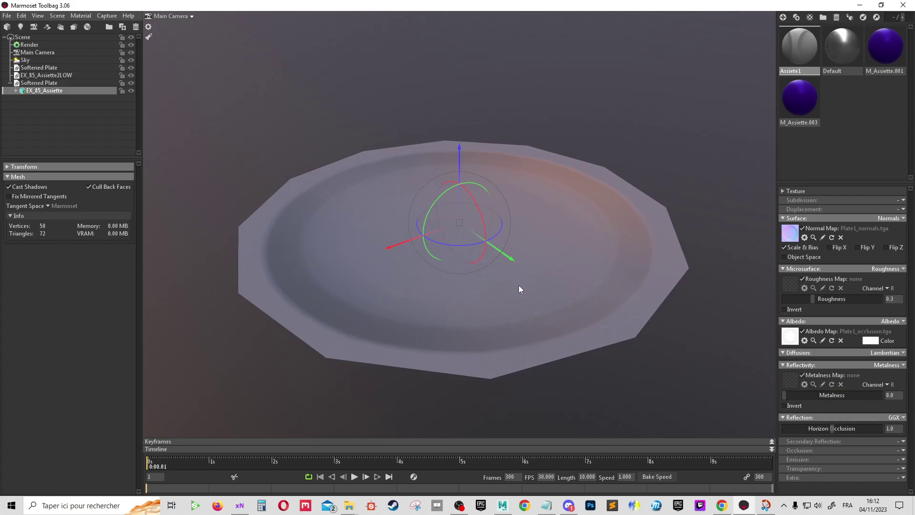
{"action": "left_click_drag", "start_coordinate": [811, 299], "coordinate": [798, 298]}
{"action": "mouse_move", "coordinate": [639, 225]}
{"action": "left_mouse_down"}
{"action": "mouse_move", "coordinate": [474, 224]}
{"action": "mouse_move", "coordinate": [586, 204]}
{"action": "mouse_move", "coordinate": [651, 259]}
{"action": "mouse_move", "coordinate": [619, 241]}
{"action": "left_mouse_up"}
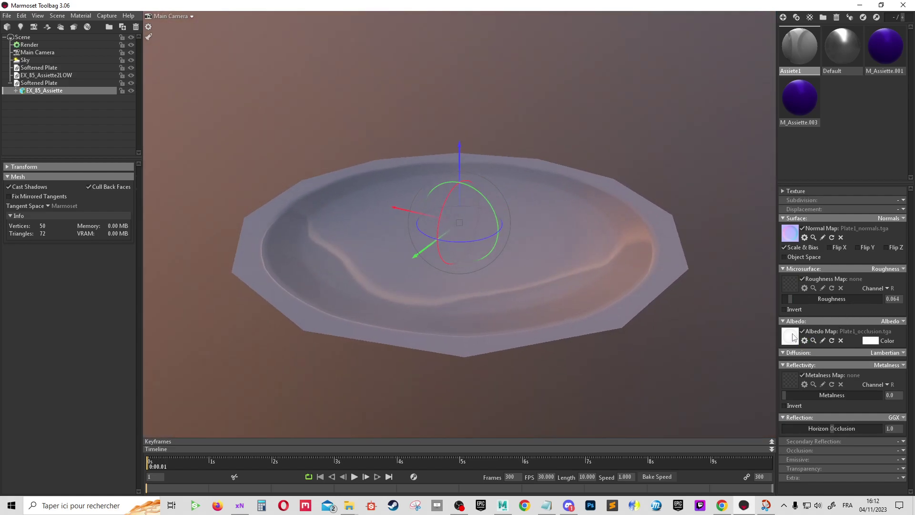
{"action": "mouse_move", "coordinate": [789, 336]}
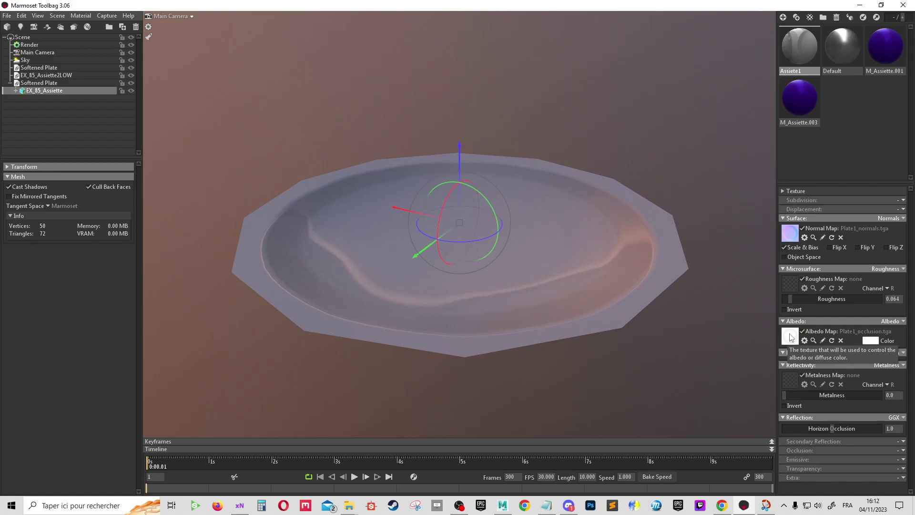
{"action": "left_click", "coordinate": [791, 337]}
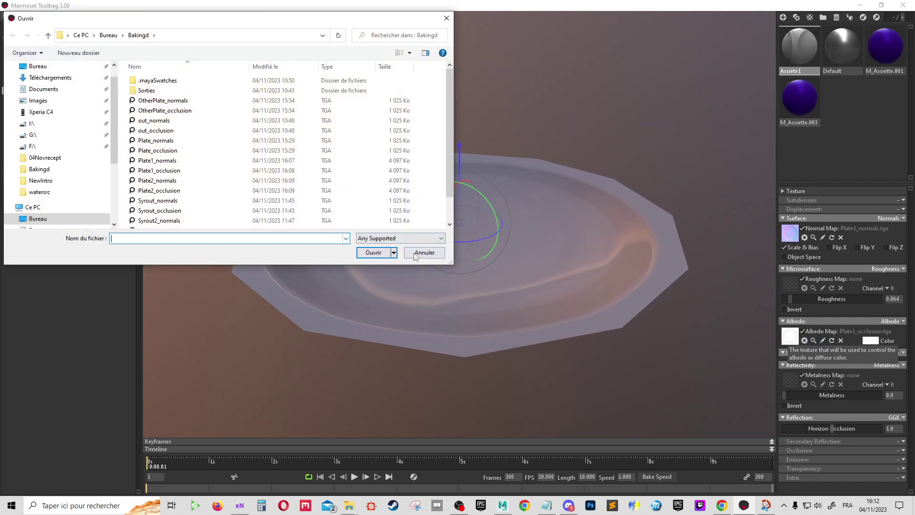
{"action": "left_click", "coordinate": [418, 256]}
Set the albedo colour to pale off-white eff2e4 (R 239, G 242, B 228)
{"action": "left_click", "coordinate": [871, 341]}
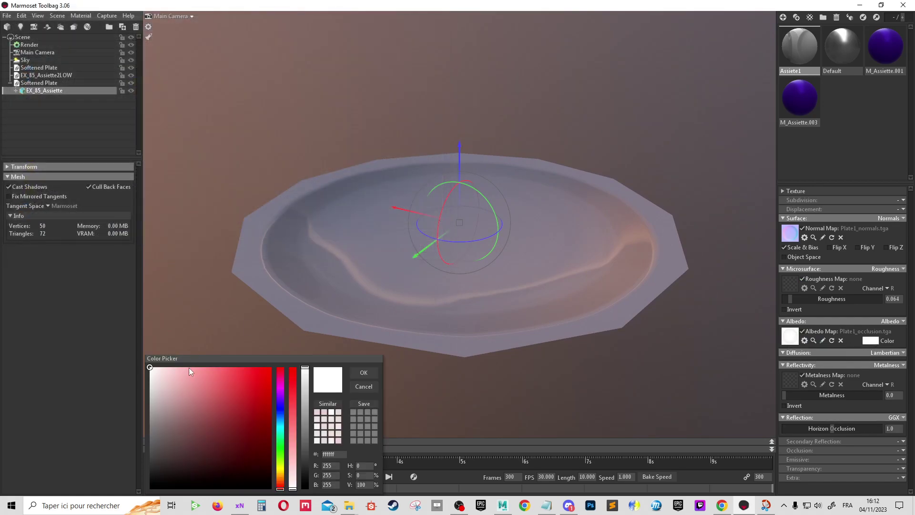
{"action": "left_click", "coordinate": [281, 465]}
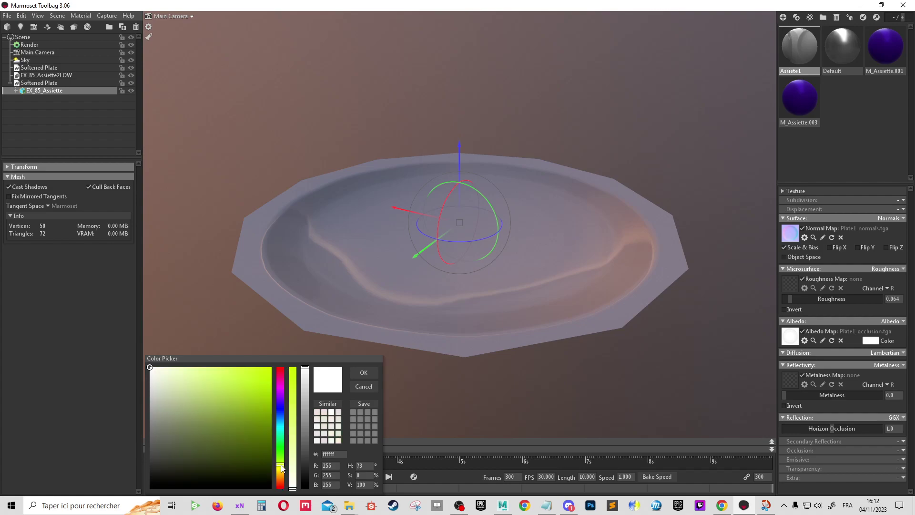
{"action": "left_click", "coordinate": [165, 376]}
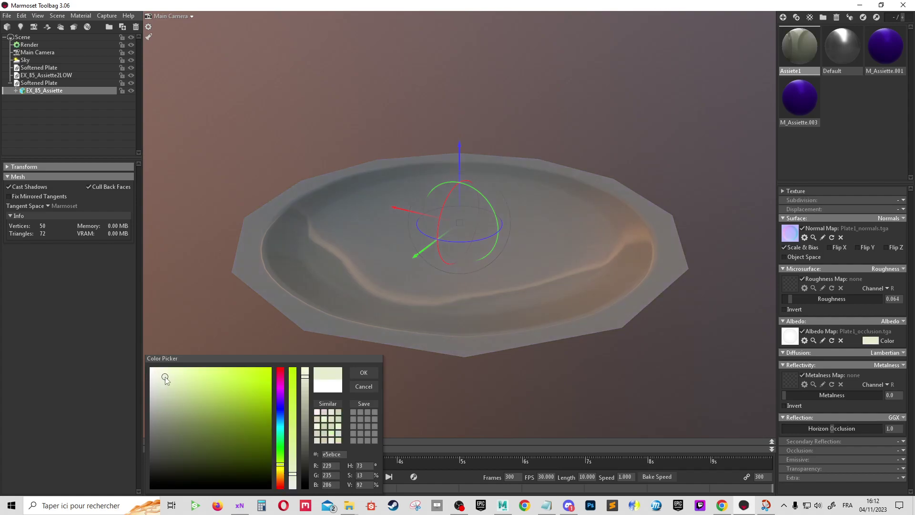
{"action": "left_click", "coordinate": [156, 373]}
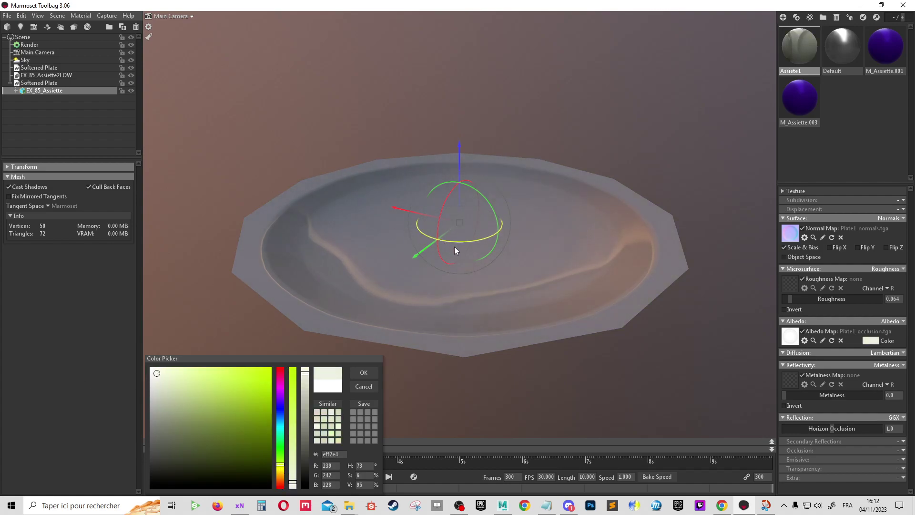
{"action": "left_click_drag", "start_coordinate": [458, 249], "coordinate": [439, 269]}
{"action": "left_click", "coordinate": [364, 372]}
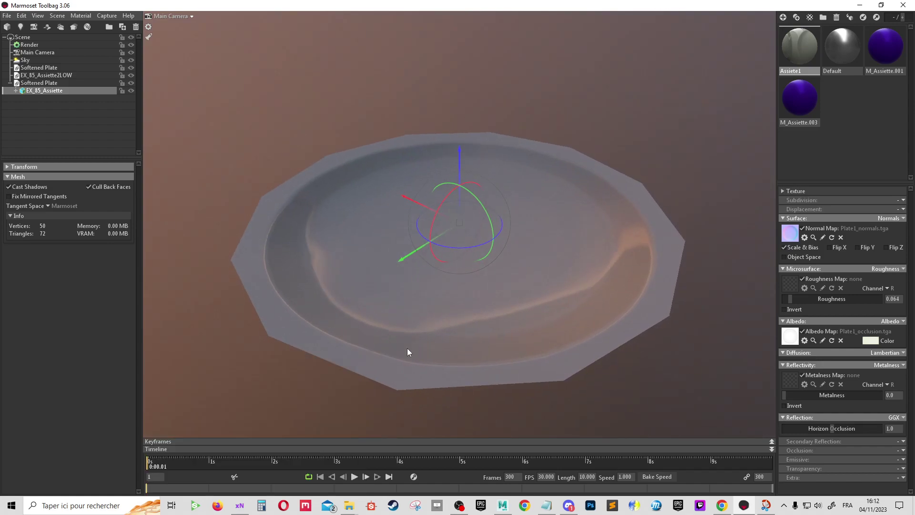
{"action": "mouse_move", "coordinate": [408, 351]}
{"action": "left_mouse_down"}
{"action": "mouse_move", "coordinate": [551, 319]}
{"action": "mouse_move", "coordinate": [553, 302]}
{"action": "mouse_move", "coordinate": [671, 256]}
{"action": "mouse_move", "coordinate": [509, 257]}
{"action": "mouse_move", "coordinate": [740, 260]}
{"action": "left_mouse_up"}
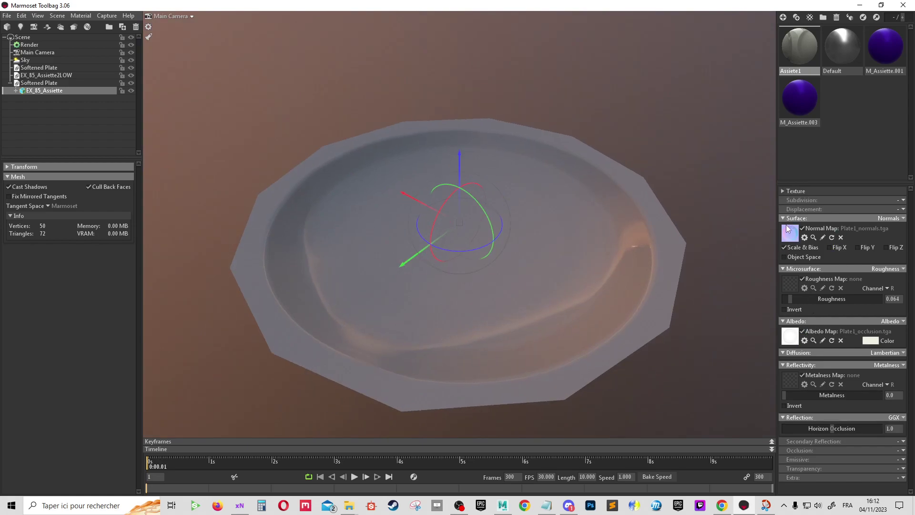
Duplicate Assiete1 and rename the copy Assiete2
{"action": "scroll", "coordinate": [478, 154], "scroll_direction": "down", "scroll_amount": 2}
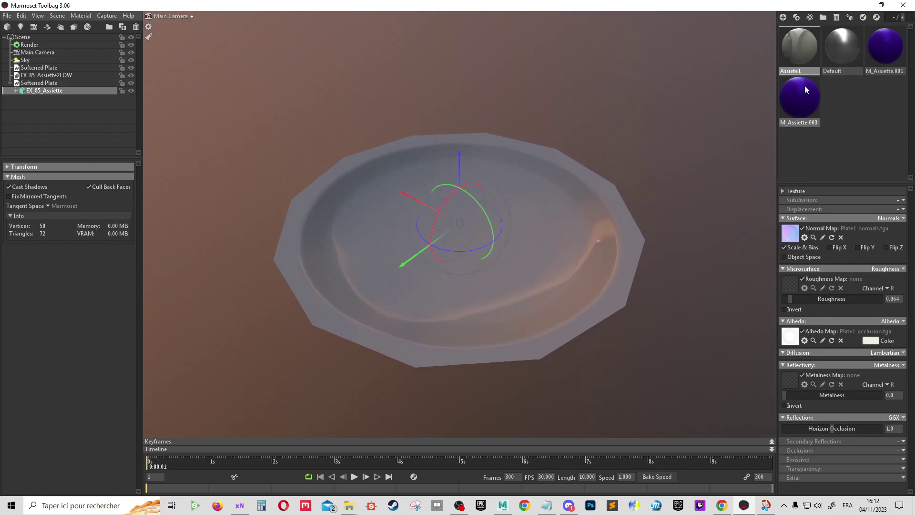
{"action": "right_click", "coordinate": [801, 51]}
{"action": "left_click", "coordinate": [819, 56]}
{"action": "left_click", "coordinate": [823, 67]}
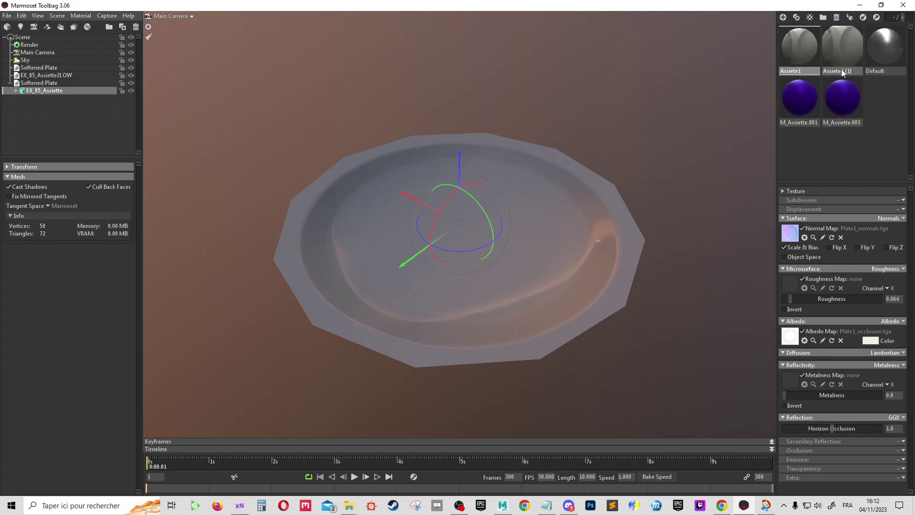
{"action": "double_click", "coordinate": [841, 71]}
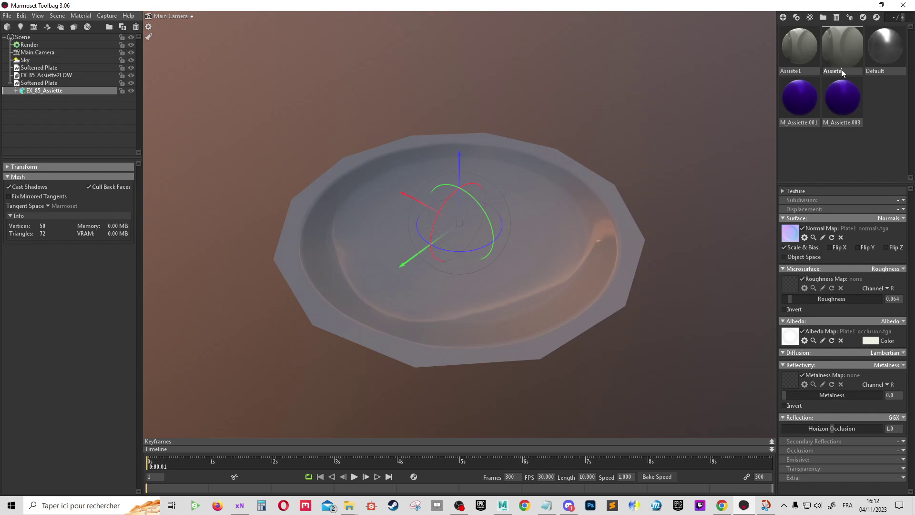
{"action": "left_click", "coordinate": [842, 73]}
Give Assiete2 Plate2_normals.tga as normal map and browse for the Plate2_occlusion albedo
{"action": "left_click", "coordinate": [790, 233]}
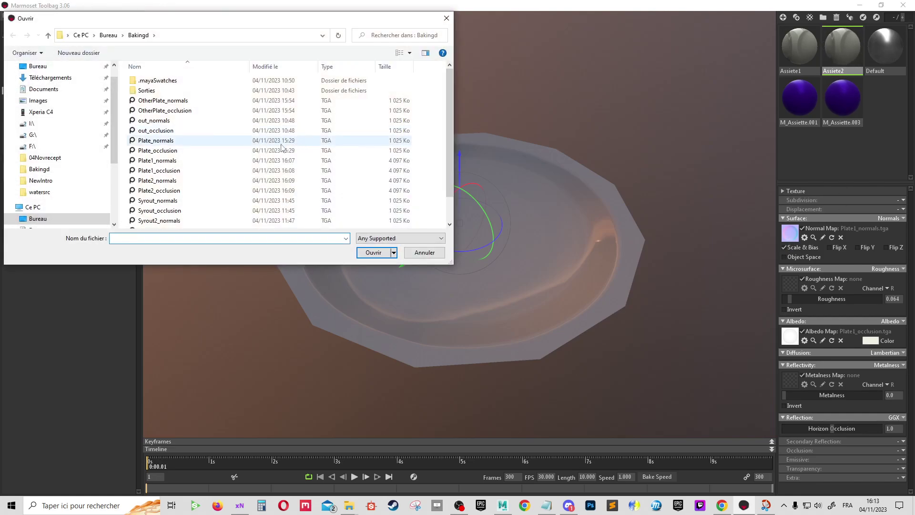
{"action": "double_click", "coordinate": [175, 184]}
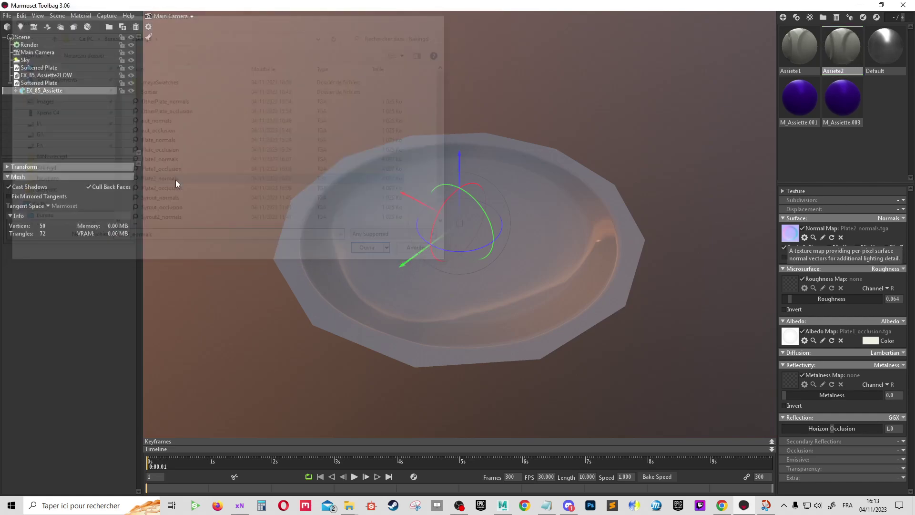
{"action": "left_click", "coordinate": [791, 333]}
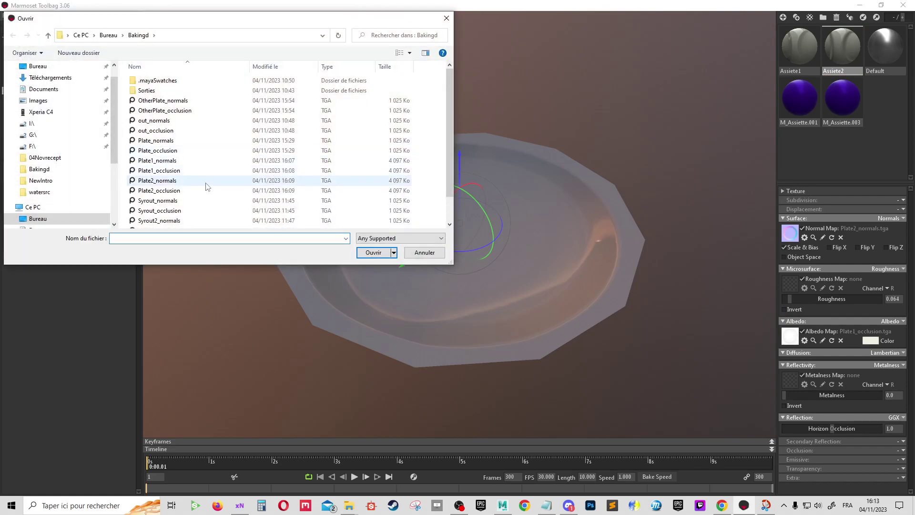
{"action": "scroll", "coordinate": [630, 242], "scroll_direction": "down", "scroll_amount": 2}
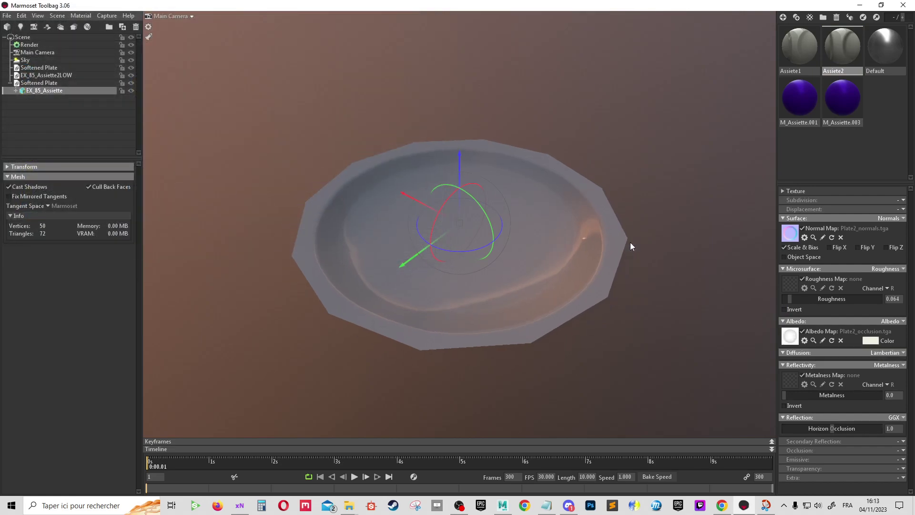
{"action": "key", "text": "ctrl+d"}
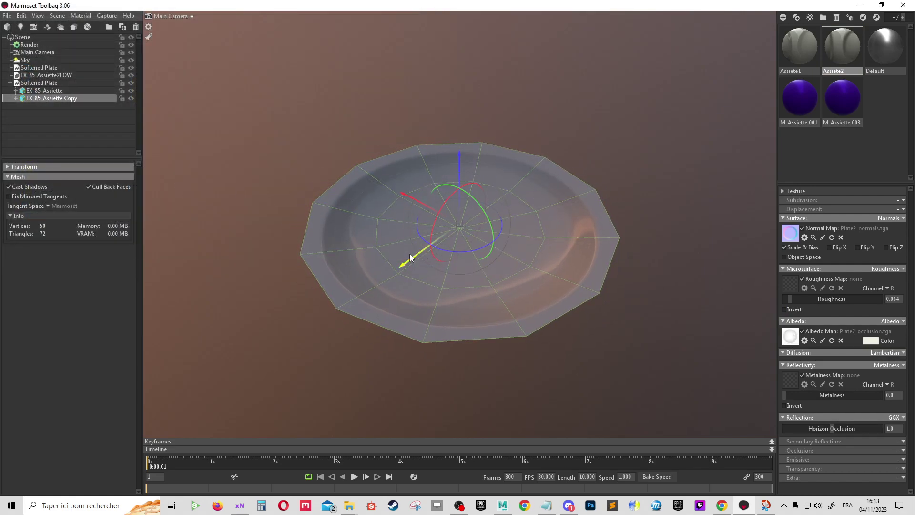
{"action": "left_click_drag", "start_coordinate": [413, 260], "coordinate": [588, 125]}
{"action": "mouse_move", "coordinate": [662, 204]}
{"action": "left_mouse_down"}
{"action": "mouse_move", "coordinate": [612, 238]}
{"action": "mouse_move", "coordinate": [630, 222]}
{"action": "mouse_move", "coordinate": [696, 266]}
{"action": "mouse_move", "coordinate": [524, 210]}
{"action": "left_mouse_up"}
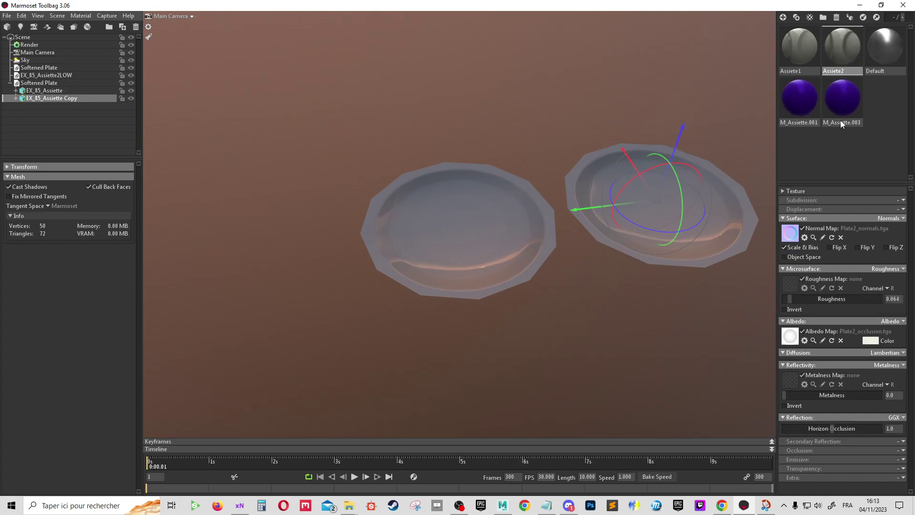
{"action": "mouse_move", "coordinate": [839, 50]}
{"action": "left_mouse_down"}
{"action": "mouse_move", "coordinate": [703, 224]}
{"action": "mouse_move", "coordinate": [661, 247]}
{"action": "mouse_move", "coordinate": [587, 245]}
{"action": "mouse_move", "coordinate": [265, 376]}
{"action": "left_mouse_up"}
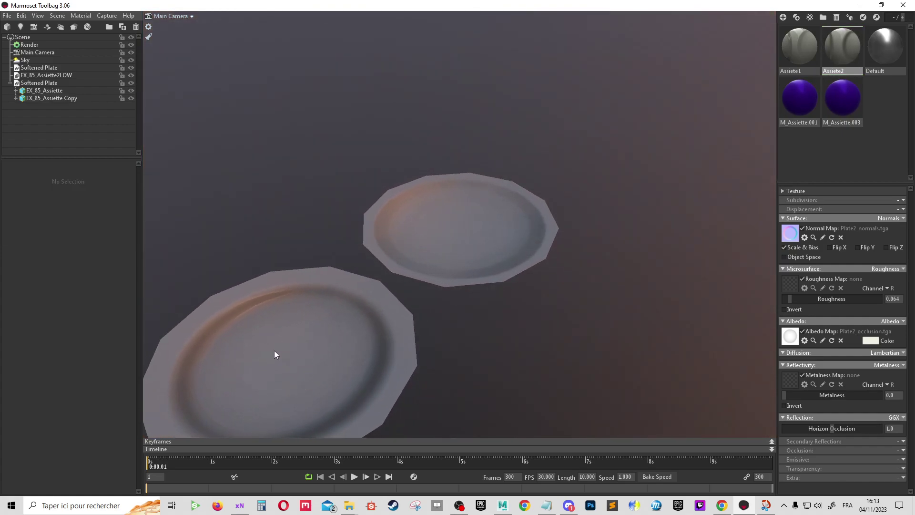
{"action": "mouse_move", "coordinate": [615, 246]}
{"action": "left_mouse_down"}
{"action": "mouse_move", "coordinate": [533, 223]}
{"action": "mouse_move", "coordinate": [488, 308]}
{"action": "mouse_move", "coordinate": [482, 224]}
{"action": "left_mouse_up"}
{"action": "left_click", "coordinate": [481, 223]}
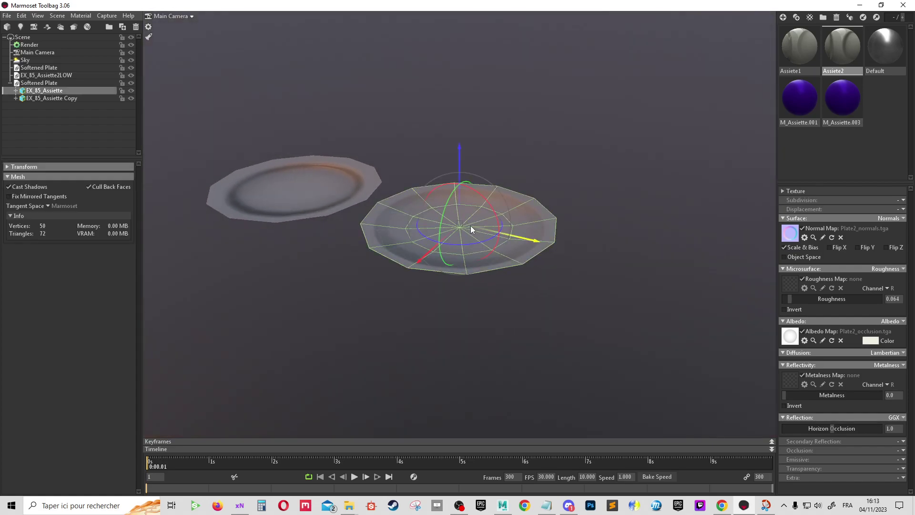
{"action": "left_click", "coordinate": [303, 186]}
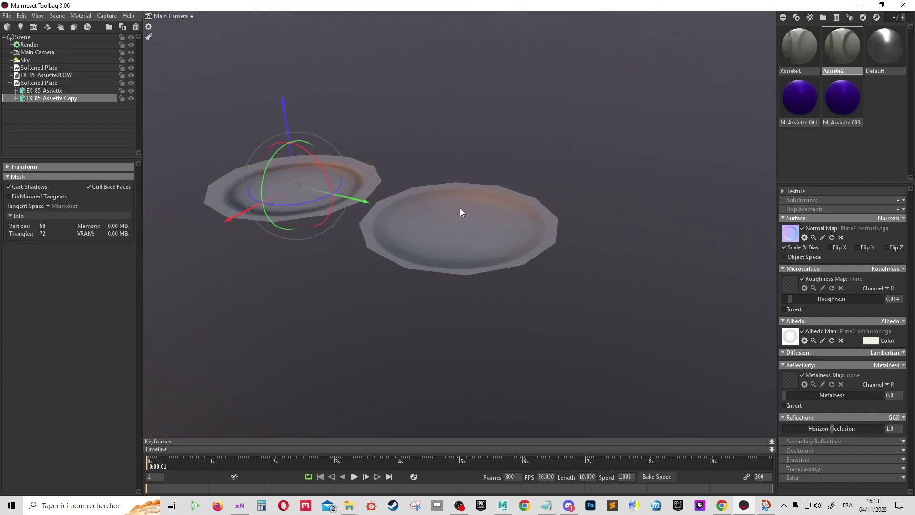
{"action": "left_click", "coordinate": [461, 227]}
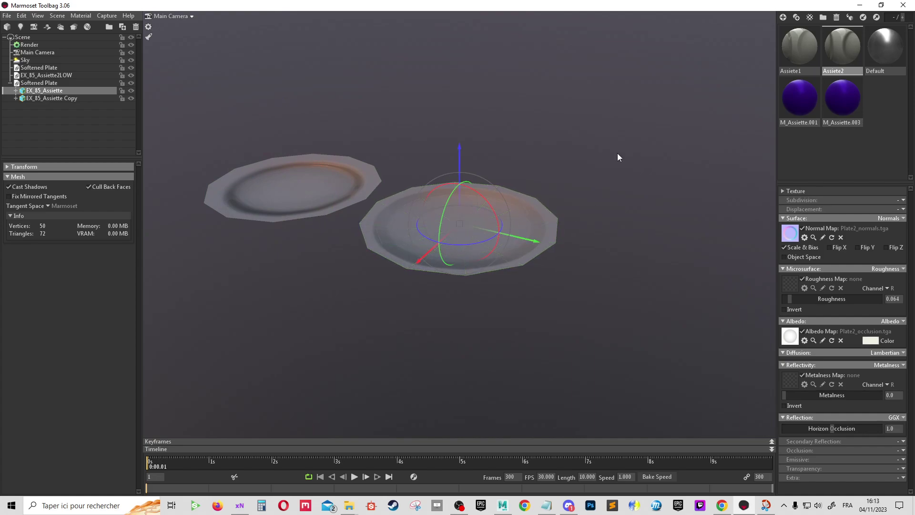
{"action": "mouse_move", "coordinate": [616, 153]}
{"action": "left_mouse_down"}
{"action": "mouse_move", "coordinate": [618, 279]}
{"action": "mouse_move", "coordinate": [725, 169]}
{"action": "mouse_move", "coordinate": [798, 205]}
{"action": "mouse_move", "coordinate": [593, 319]}
{"action": "left_mouse_up"}
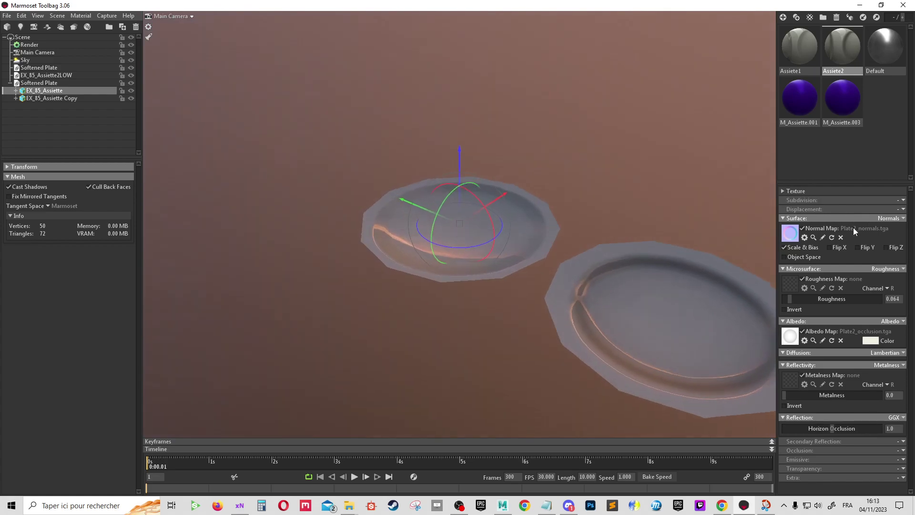
{"action": "left_click", "coordinate": [594, 319]}
{"action": "left_click", "coordinate": [583, 161]}
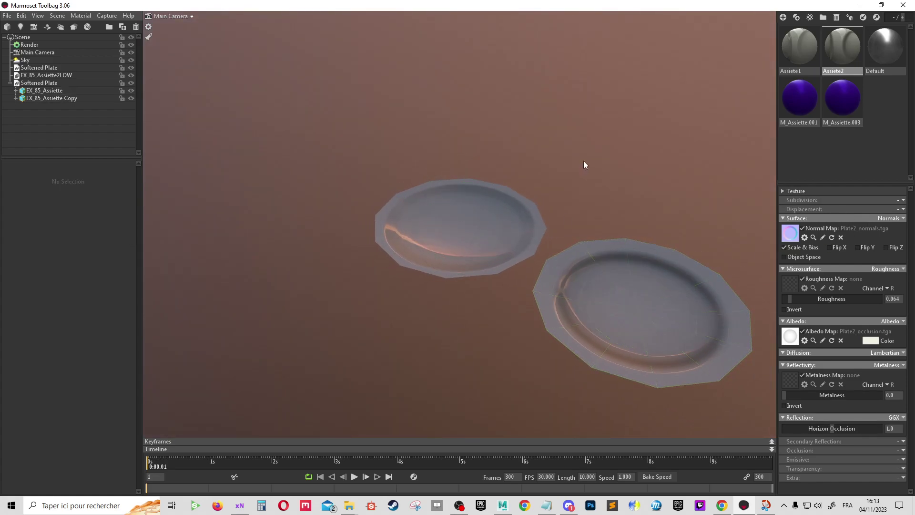
{"action": "mouse_move", "coordinate": [583, 161]}
{"action": "left_mouse_down"}
{"action": "mouse_move", "coordinate": [587, 280]}
{"action": "mouse_move", "coordinate": [676, 212]}
{"action": "left_mouse_up"}
{"action": "right_click_drag", "start_coordinate": [676, 212], "coordinate": [494, 272]}
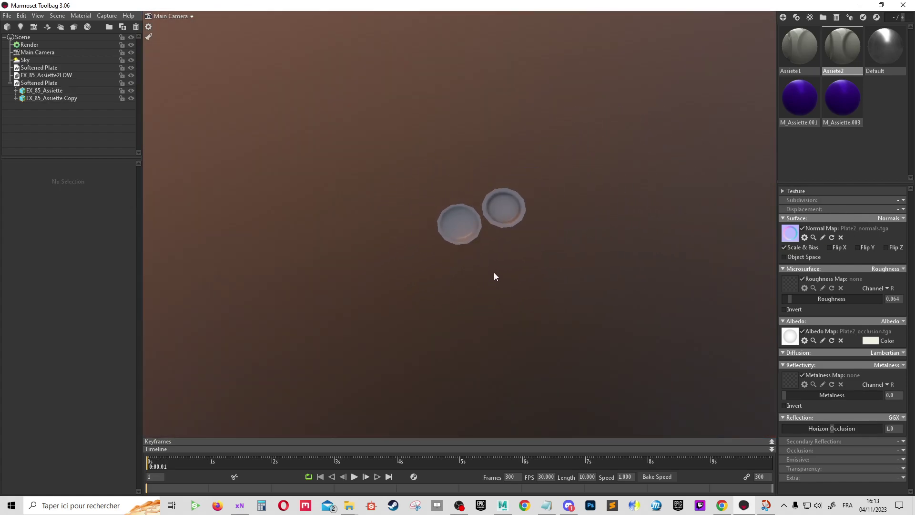
{"action": "left_click_drag", "start_coordinate": [493, 273], "coordinate": [469, 279]}
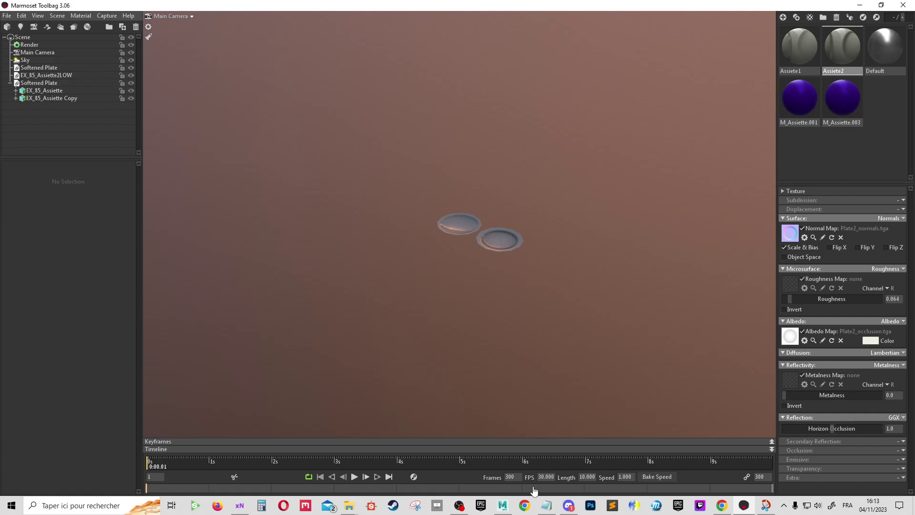
{"action": "mouse_move", "coordinate": [546, 505]}
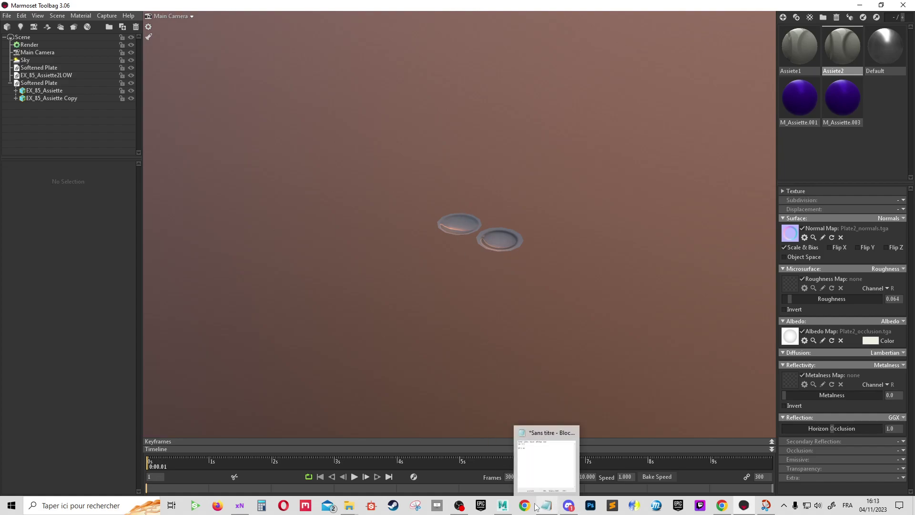
In Maya, lift the plate high above the grid and frame pDisc2 with smooth shading
{"action": "left_click", "coordinate": [503, 505]}
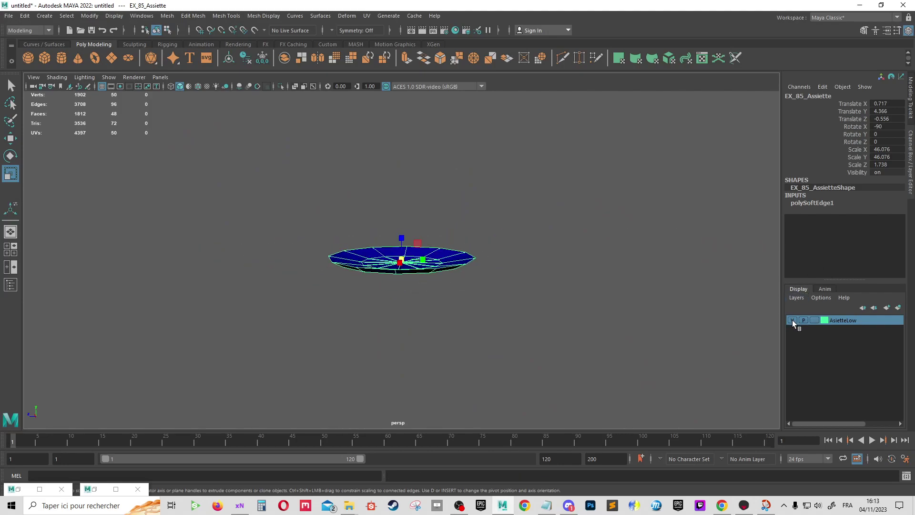
{"action": "left_click", "coordinate": [596, 215]}
{"action": "left_click", "coordinate": [415, 264]}
{"action": "key", "text": "w"}
{"action": "left_click_drag", "start_coordinate": [402, 237], "coordinate": [376, 135]}
{"action": "left_click", "coordinate": [400, 263]}
{"action": "key", "text": "f"}
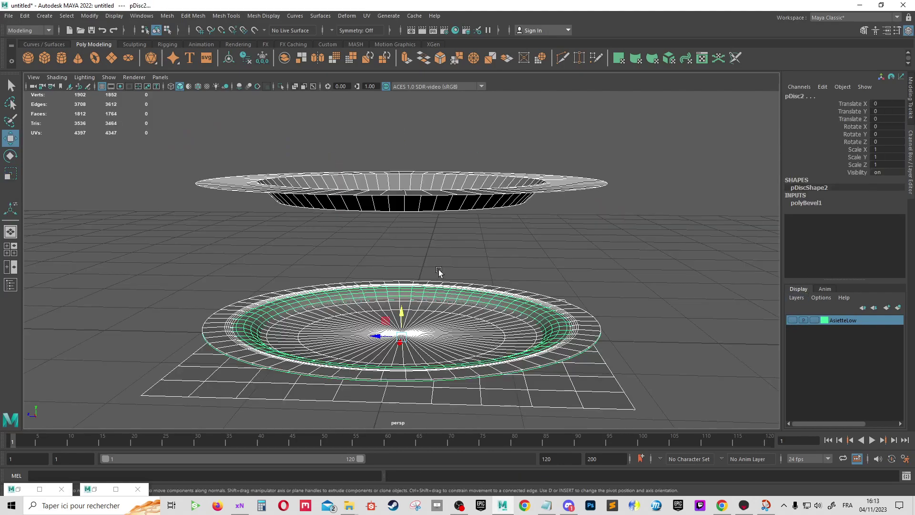
{"action": "key", "text": "5"}
{"action": "key", "text": "F11"}
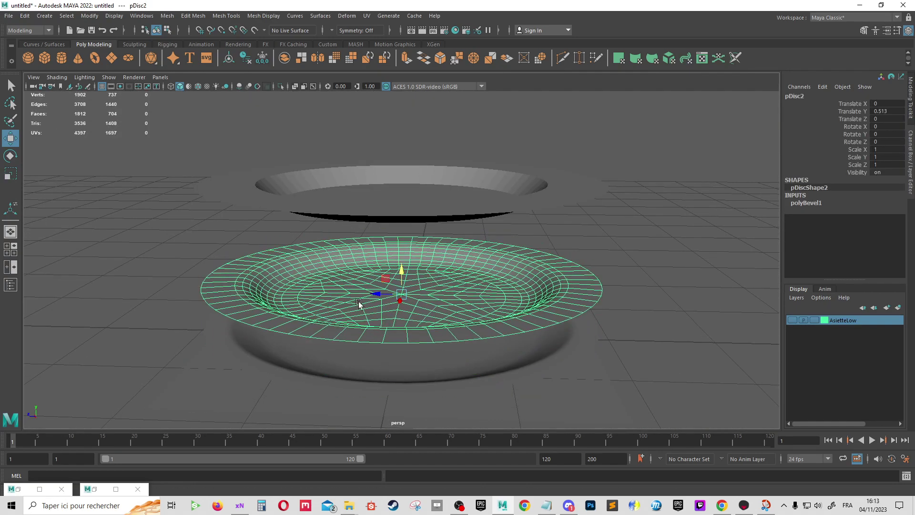
Raise disc pDisc3 slightly and select the ground plane pPlane1
{"action": "mouse_move", "coordinate": [529, 311]}
{"action": "left_mouse_down", "text": "alt"}
{"action": "mouse_move", "coordinate": [395, 313]}
{"action": "mouse_move", "coordinate": [405, 260]}
{"action": "left_mouse_up", "text": "alt"}
{"action": "mouse_move", "coordinate": [673, 243]}
{"action": "left_mouse_down", "text": "alt"}
{"action": "mouse_move", "coordinate": [712, 256]}
{"action": "mouse_move", "coordinate": [611, 342]}
{"action": "left_mouse_up", "text": "alt"}
{"action": "left_click", "coordinate": [543, 368]}
{"action": "left_click_drag", "start_coordinate": [545, 341], "coordinate": [528, 323], "text": "alt"}
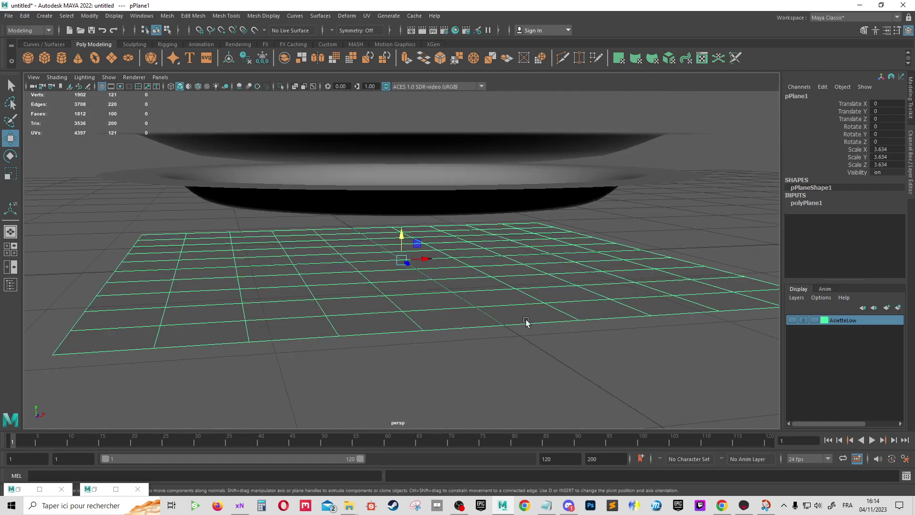
{"action": "right_click_drag", "start_coordinate": [527, 323], "coordinate": [602, 318], "text": "alt"}
{"action": "right_click_drag", "start_coordinate": [412, 262], "coordinate": [595, 321], "text": "alt"}
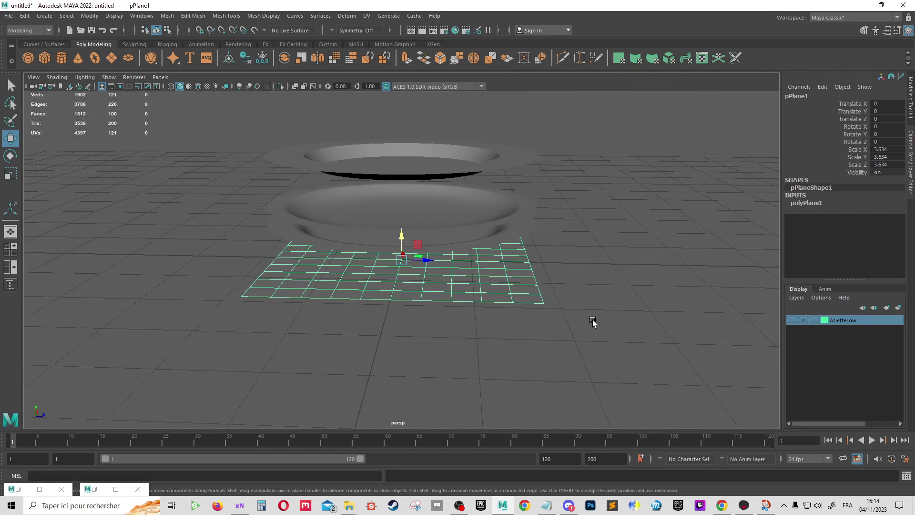
{"action": "mouse_move", "coordinate": [594, 320]}
{"action": "left_mouse_down", "text": "alt"}
{"action": "mouse_move", "coordinate": [539, 310]}
{"action": "mouse_move", "coordinate": [440, 324]}
{"action": "left_mouse_up", "text": "alt"}
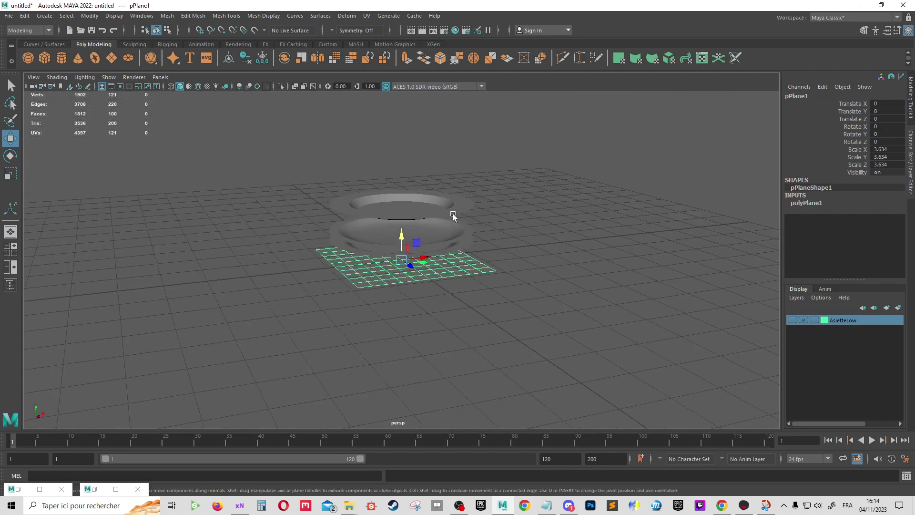
{"action": "right_click_drag", "start_coordinate": [460, 300], "coordinate": [481, 205], "text": "alt"}
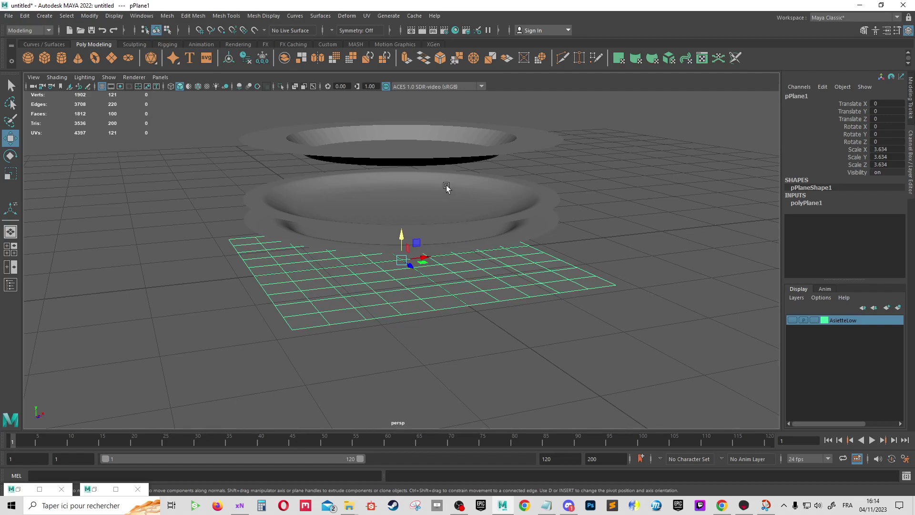
{"action": "right_click_drag", "start_coordinate": [657, 272], "coordinate": [601, 235], "text": "alt"}
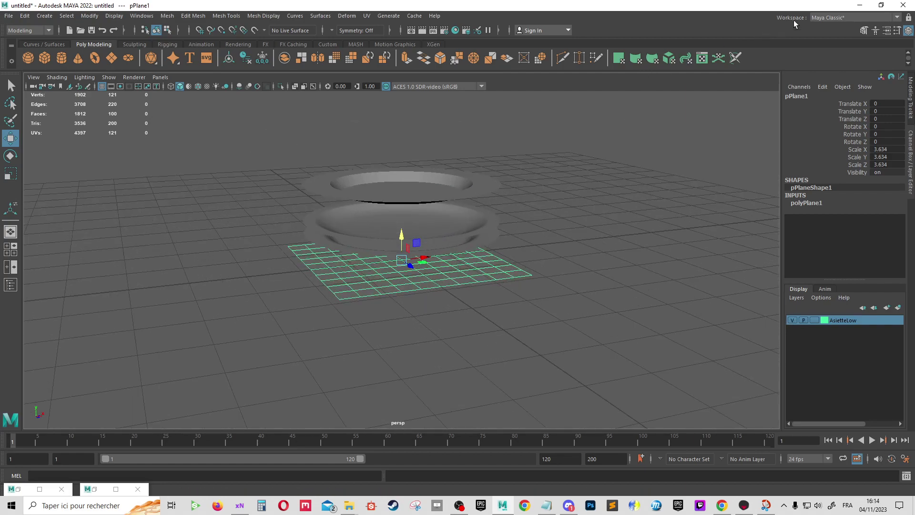
Leave Maya for Marmoset Toolbag and frame the EX_85_Assiette plate in the viewport
{"action": "left_click", "coordinate": [859, 5]}
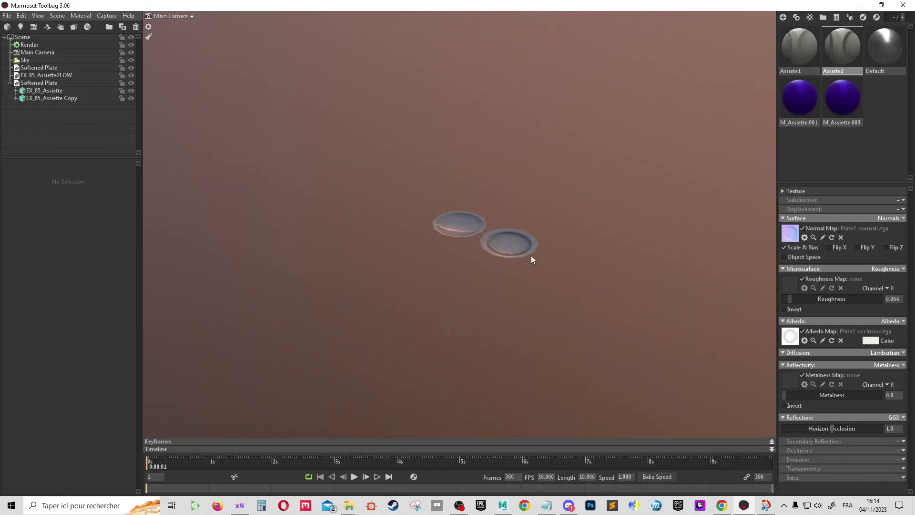
{"action": "left_click", "coordinate": [515, 245]}
{"action": "scroll", "coordinate": [442, 227], "scroll_direction": "up", "scroll_amount": 3}
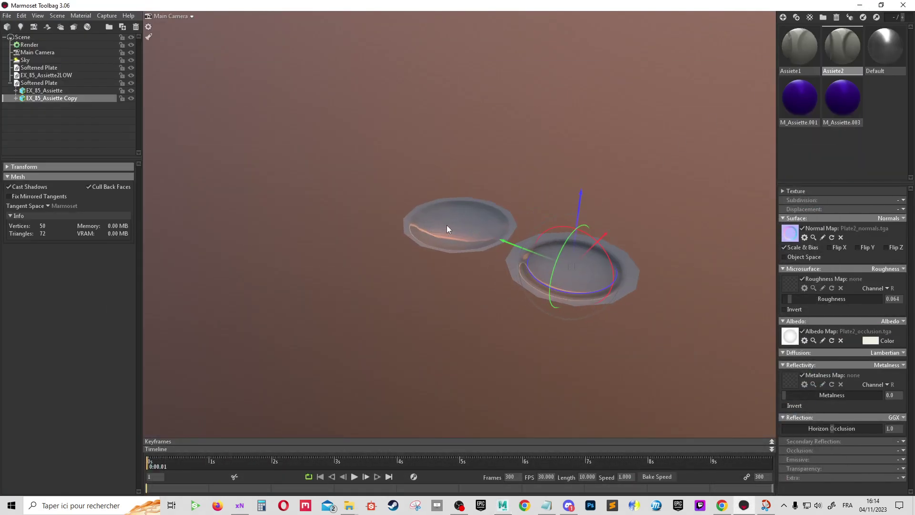
{"action": "double_click", "coordinate": [444, 226]}
{"action": "mouse_move", "coordinate": [493, 242]}
{"action": "left_mouse_down"}
{"action": "mouse_move", "coordinate": [627, 262]}
{"action": "mouse_move", "coordinate": [820, 254]}
{"action": "mouse_move", "coordinate": [599, 253]}
{"action": "mouse_move", "coordinate": [263, 209]}
{"action": "left_mouse_up"}
Orbit and zoom the camera to compare both plates from new angles
{"action": "left_click", "coordinate": [250, 195]}
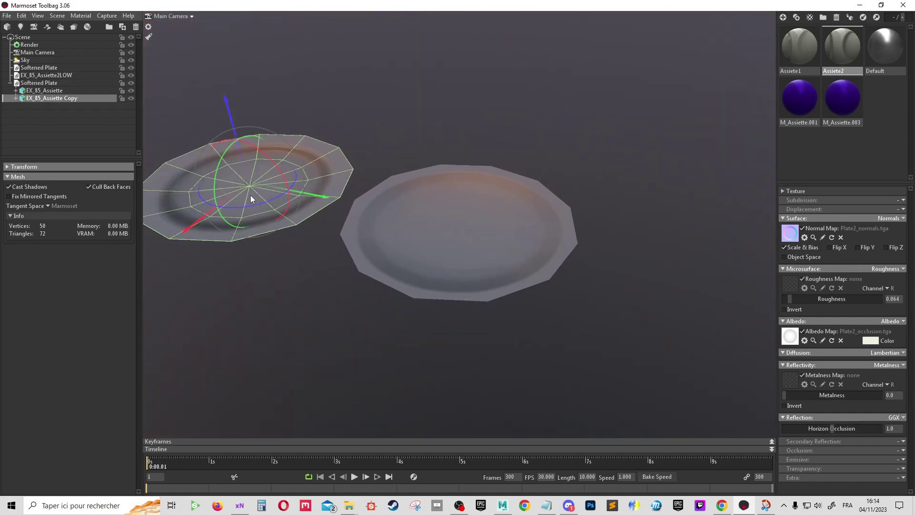
{"action": "left_click_drag", "start_coordinate": [351, 195], "coordinate": [423, 244]}
{"action": "left_click", "coordinate": [425, 241]}
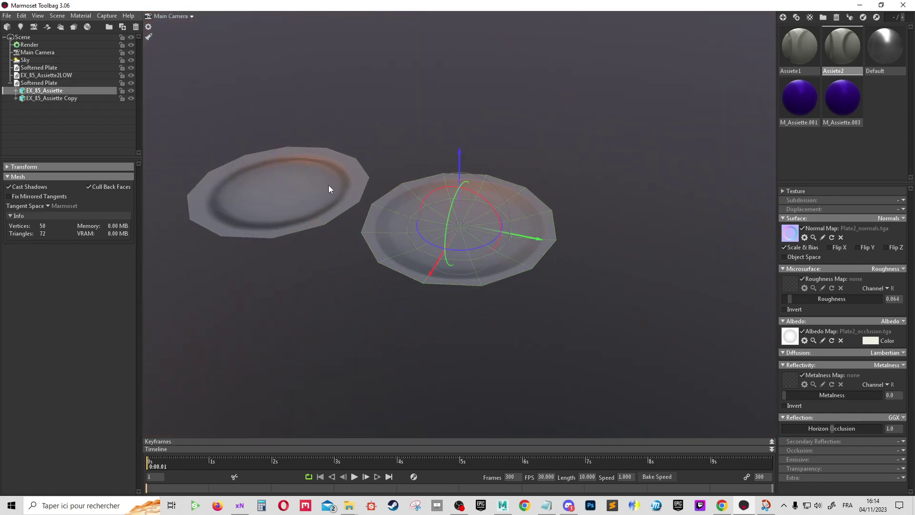
{"action": "mouse_move", "coordinate": [531, 158]}
{"action": "left_mouse_down"}
{"action": "mouse_move", "coordinate": [388, 145]}
{"action": "mouse_move", "coordinate": [336, 180]}
{"action": "mouse_move", "coordinate": [575, 264]}
{"action": "mouse_move", "coordinate": [666, 245]}
{"action": "mouse_move", "coordinate": [736, 244]}
{"action": "mouse_move", "coordinate": [598, 253]}
{"action": "mouse_move", "coordinate": [590, 279]}
{"action": "left_mouse_up"}
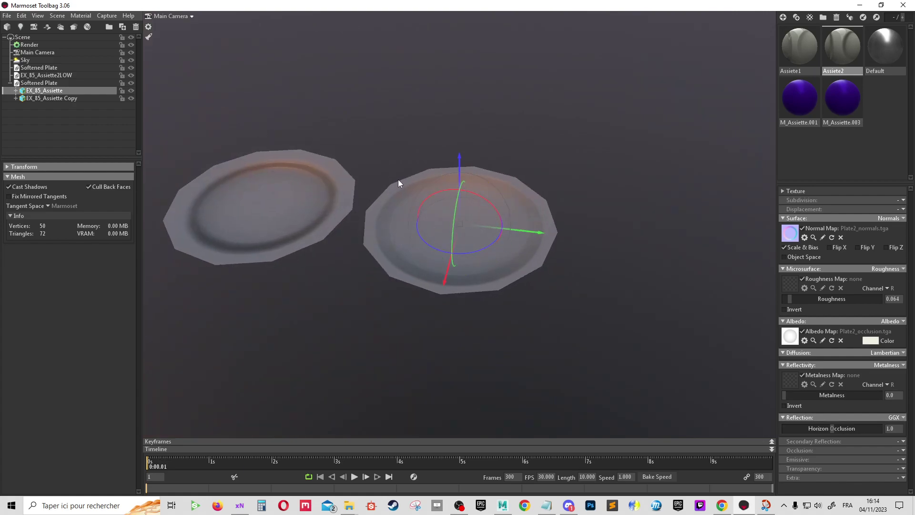
{"action": "scroll", "coordinate": [559, 191], "scroll_direction": "down", "scroll_amount": 5}
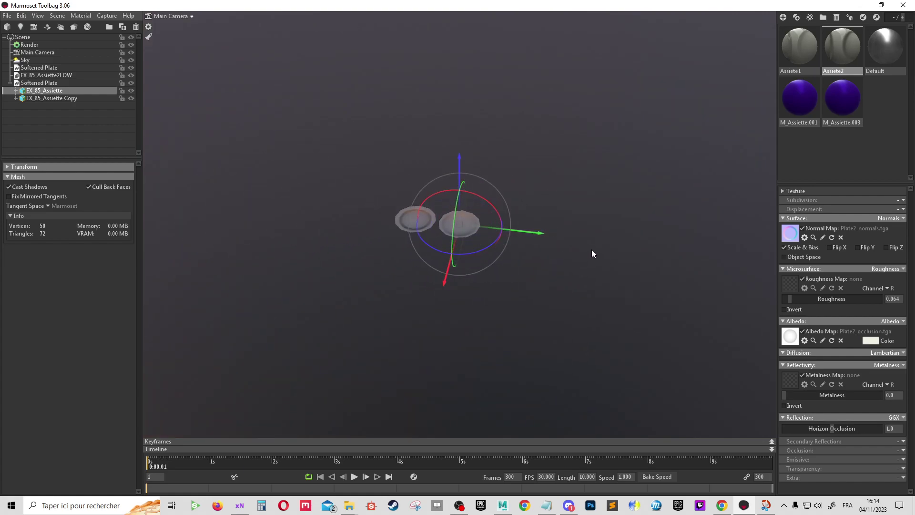
{"action": "mouse_move", "coordinate": [624, 256]}
{"action": "left_mouse_down"}
{"action": "mouse_move", "coordinate": [488, 241]}
{"action": "mouse_move", "coordinate": [493, 204]}
{"action": "left_mouse_up"}
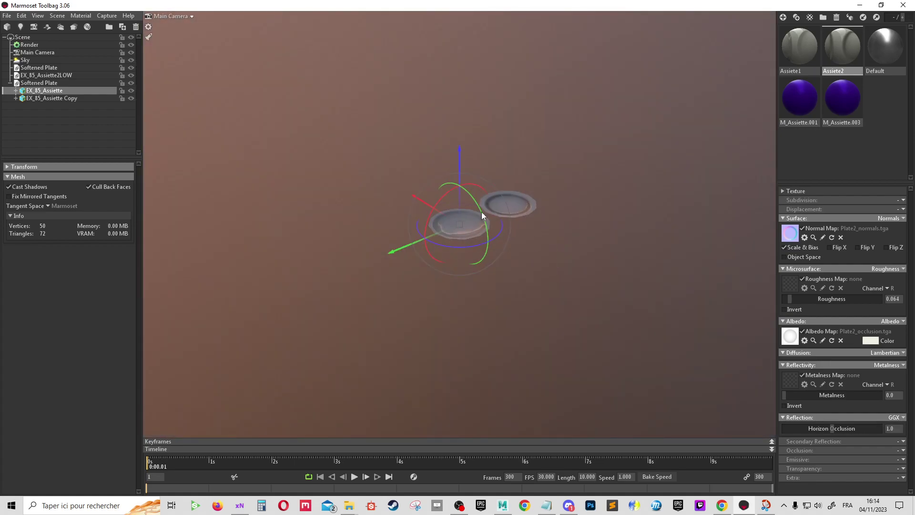
Select EX_85_Assiette Copy, then EX_85_Assiette, and bring the OBS window forward
{"action": "left_click", "coordinate": [495, 191]}
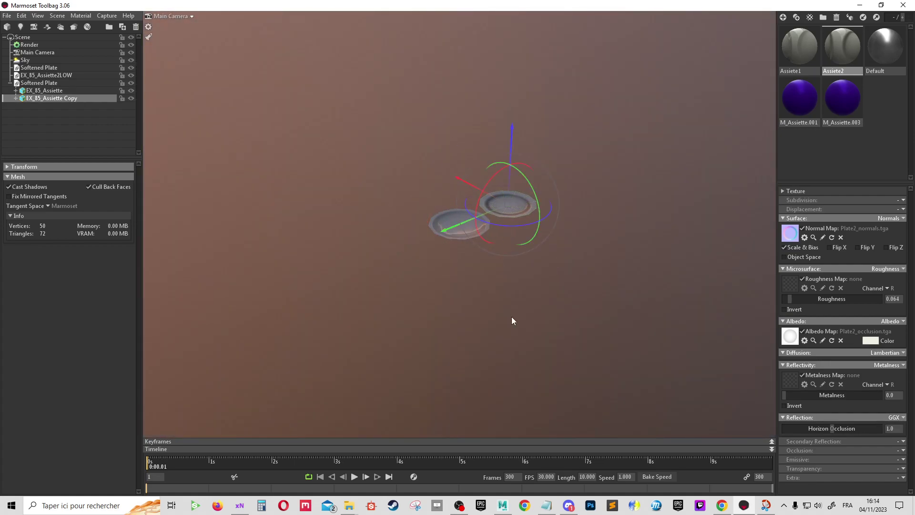
{"action": "scroll", "coordinate": [388, 231], "scroll_direction": "up", "scroll_amount": 2}
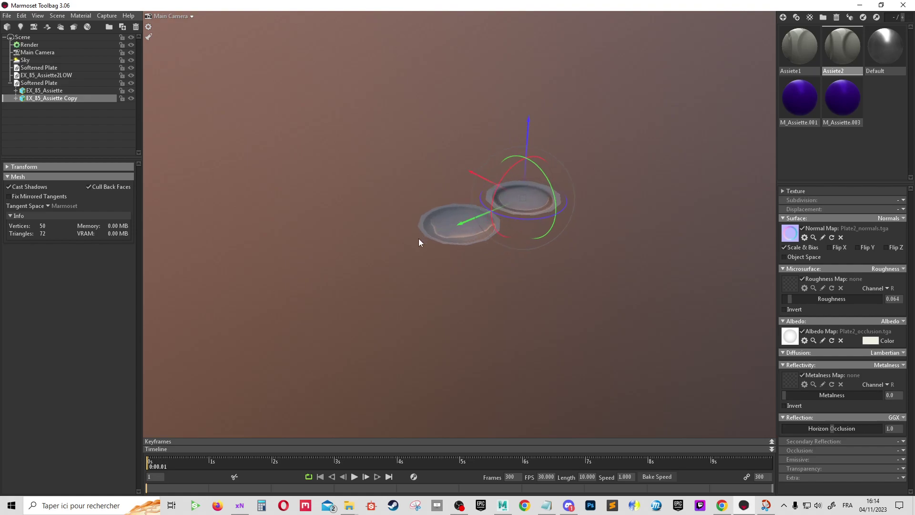
{"action": "scroll", "coordinate": [418, 238], "scroll_direction": "up", "scroll_amount": 2}
{"action": "left_click", "coordinate": [444, 219]}
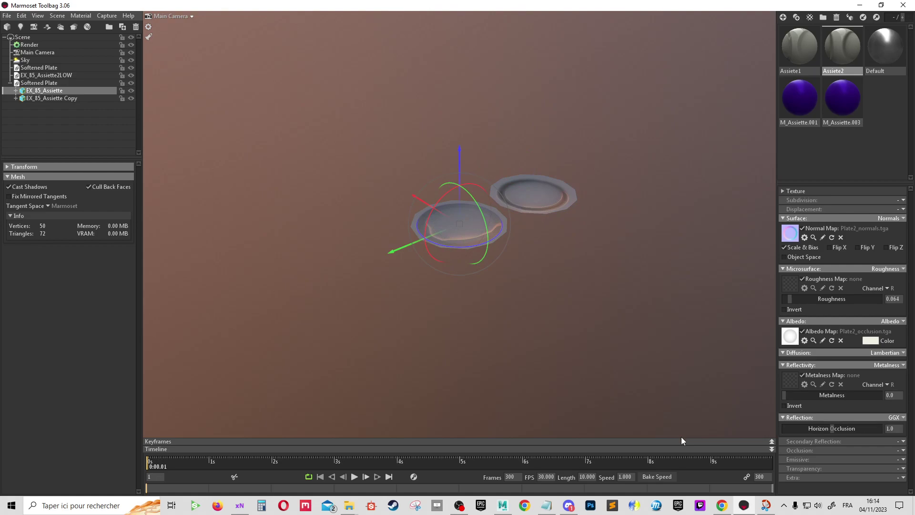
{"action": "left_click", "coordinate": [460, 508]}
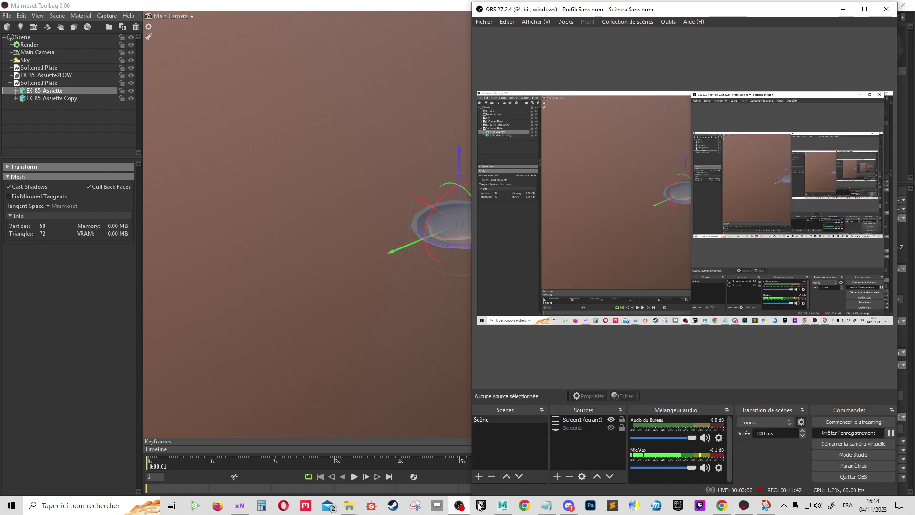